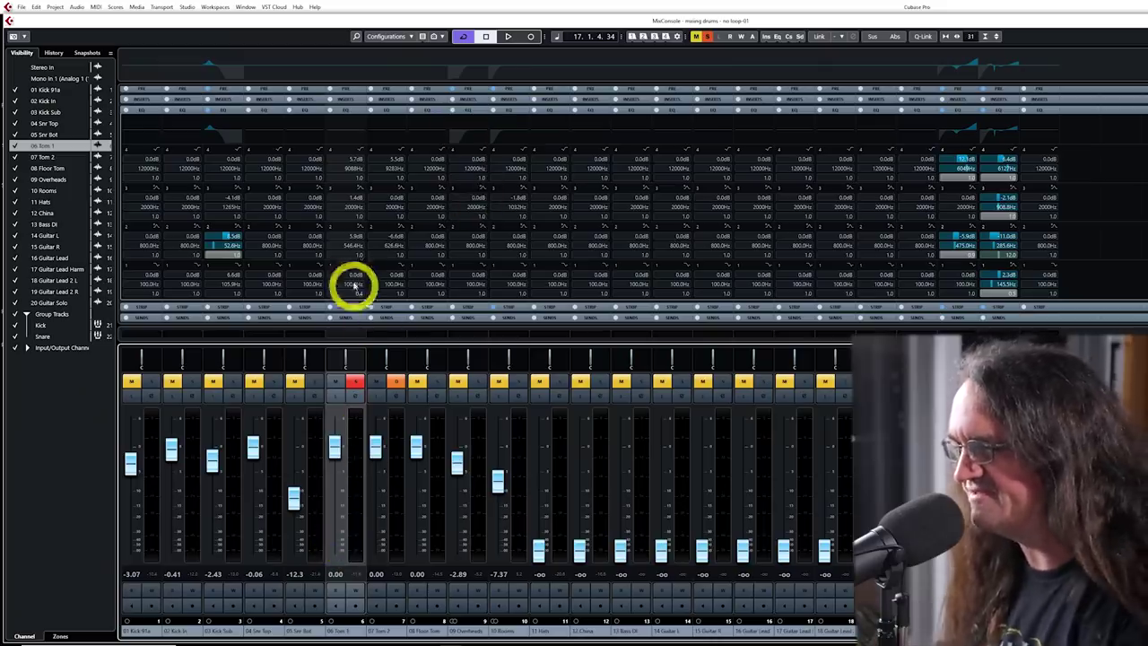
Solo Floor Tom with the other toms and, during playback, pan Tom 1 to L62, Tom 2 to L45 and Floor Tom to R69.
{"action": "left_click", "coordinate": [437, 383]}
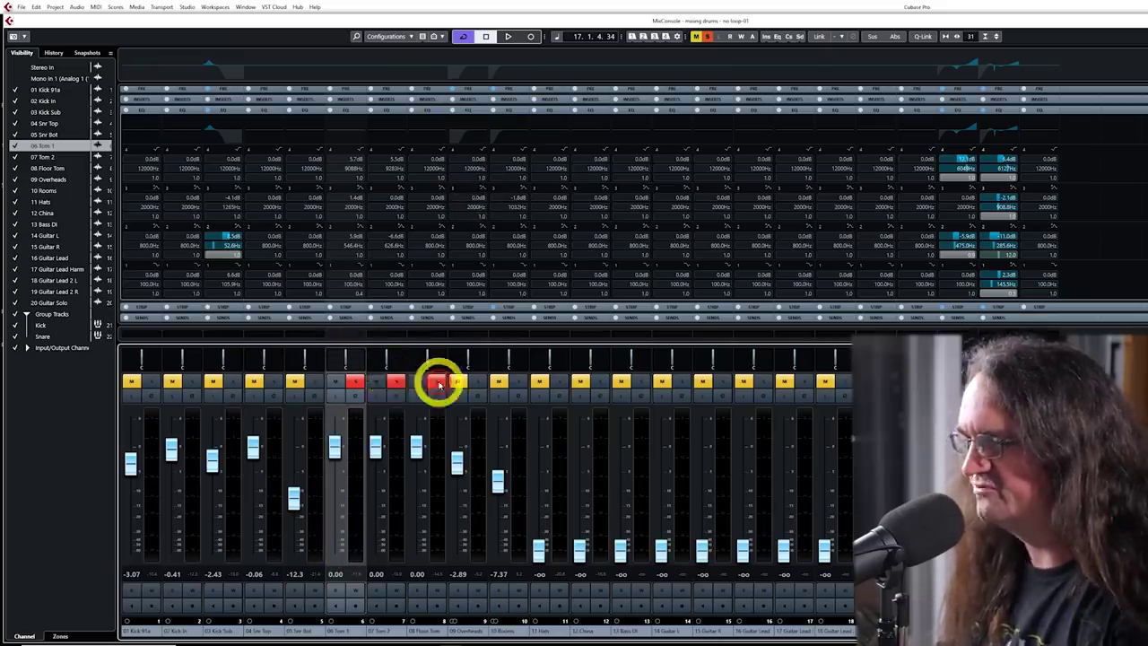
{"action": "key", "text": "space"}
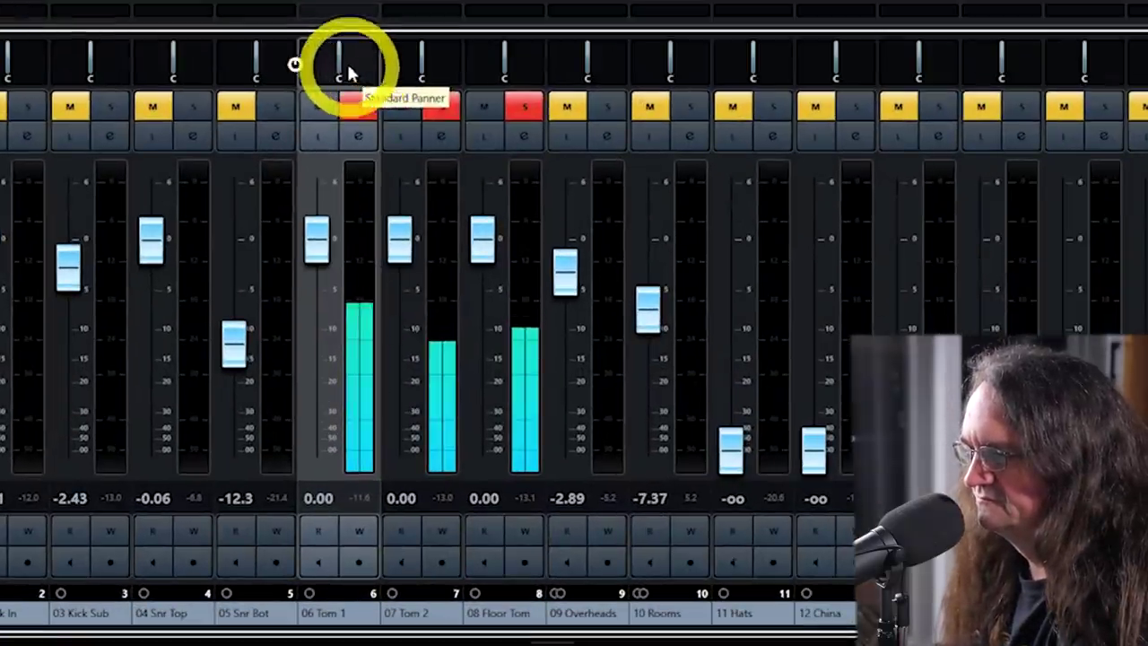
{"action": "left_click_drag", "start_coordinate": [349, 306], "coordinate": [340, 304]}
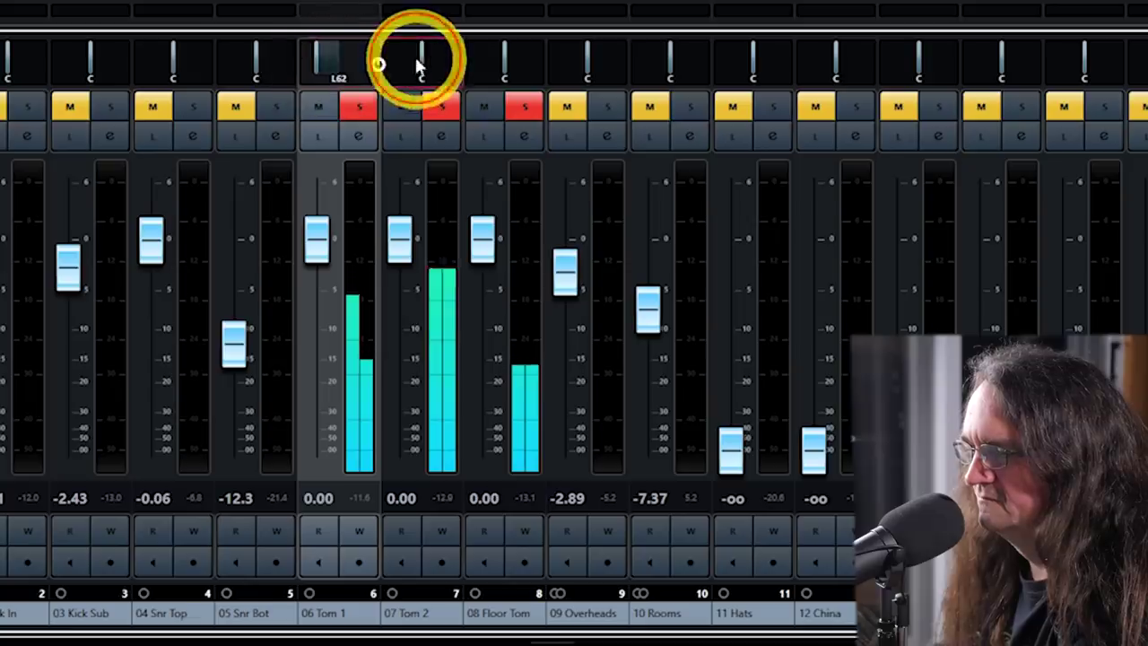
{"action": "left_click_drag", "start_coordinate": [416, 56], "coordinate": [530, 51]}
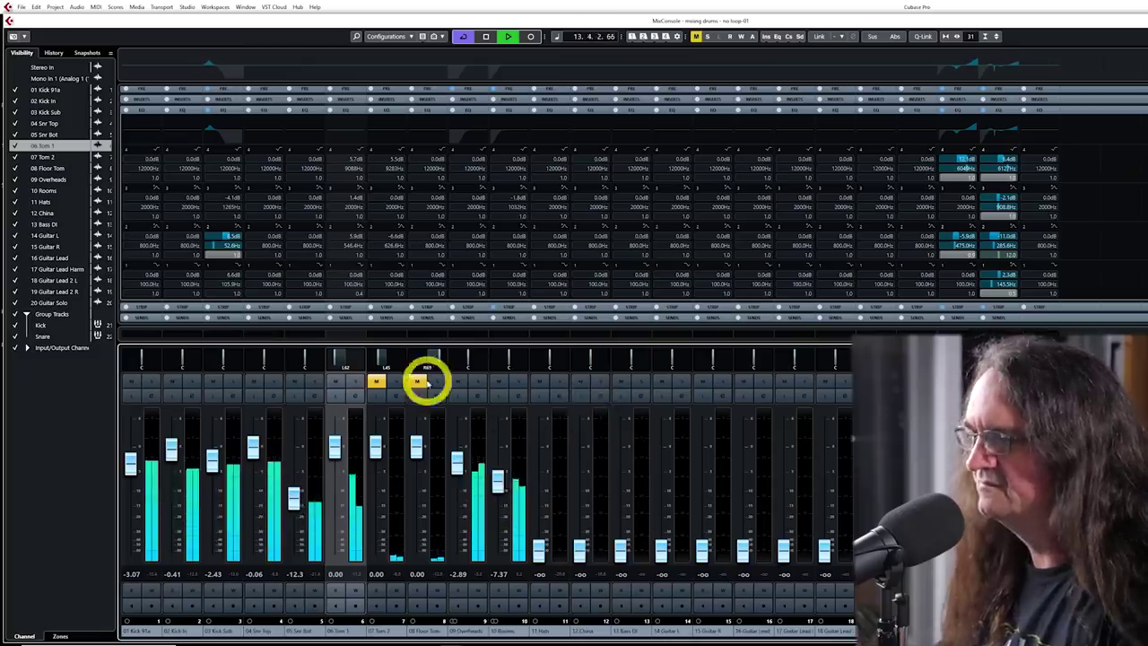
Unmute the Floor Tom and Tom 2 channels so the panned toms play with the full drum kit.
{"action": "left_click", "coordinate": [416, 381]}
{"action": "left_click", "coordinate": [375, 381]}
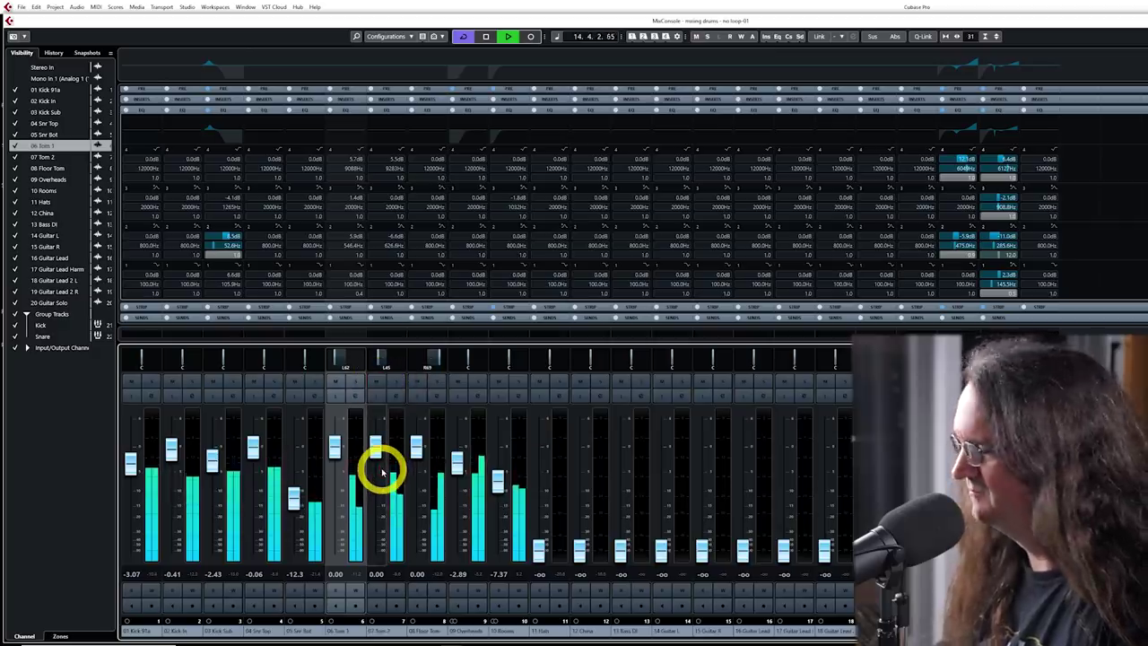
{"action": "left_click", "coordinate": [517, 380]}
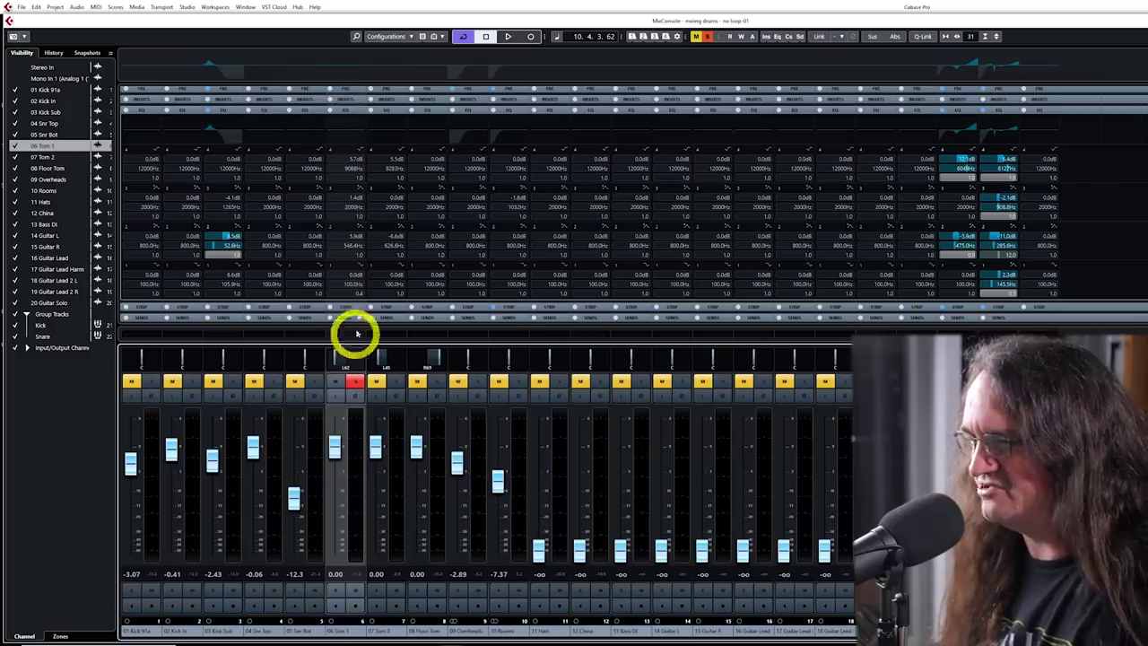
Open Tom 1's channel settings and set EQ band 4 to 6.4 dB at 9442 Hz and band 3 to -3.7 dB at 800.3 Hz.
{"action": "left_click", "coordinate": [353, 397]}
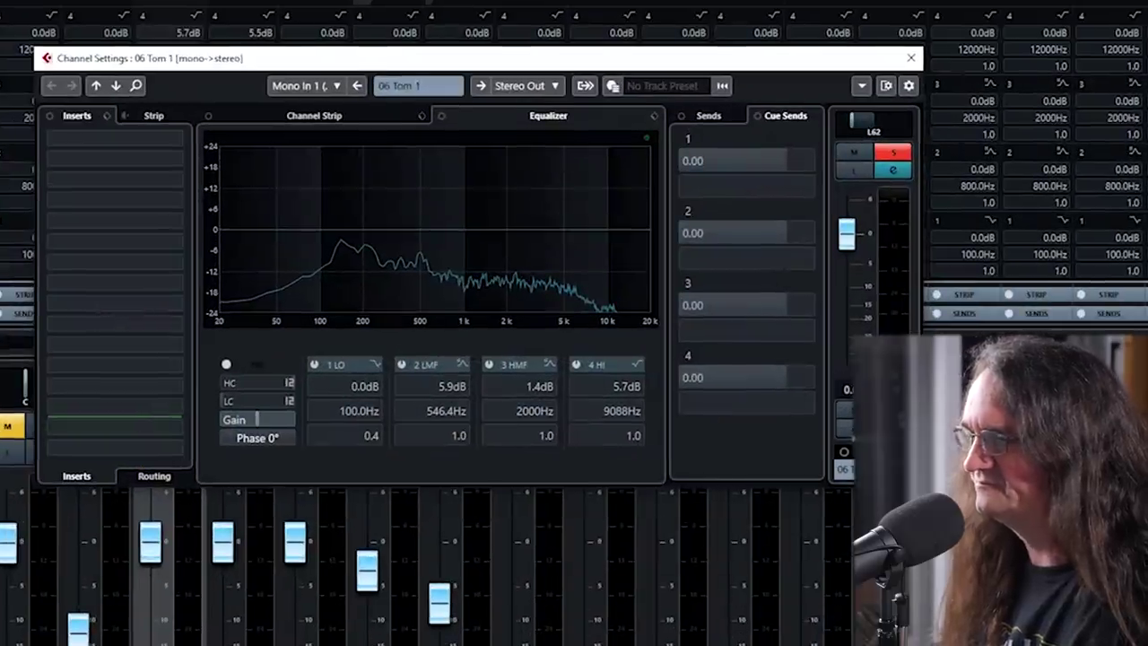
{"action": "left_click_drag", "start_coordinate": [606, 231], "coordinate": [602, 207]}
{"action": "left_click_drag", "start_coordinate": [465, 223], "coordinate": [449, 249]}
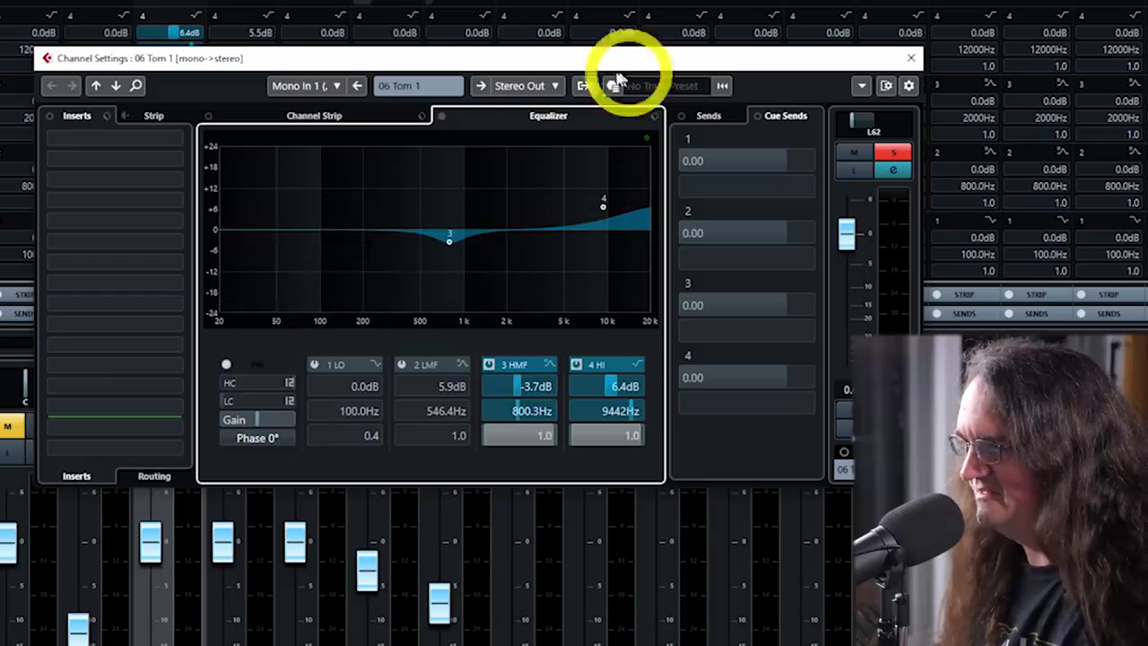
Enable Tom 1's low cut and raise its frequency, and retune EQ band 3 to 278.4 Hz and band 4 to 6.6 dB at 4236 Hz.
{"action": "left_click", "coordinate": [239, 410]}
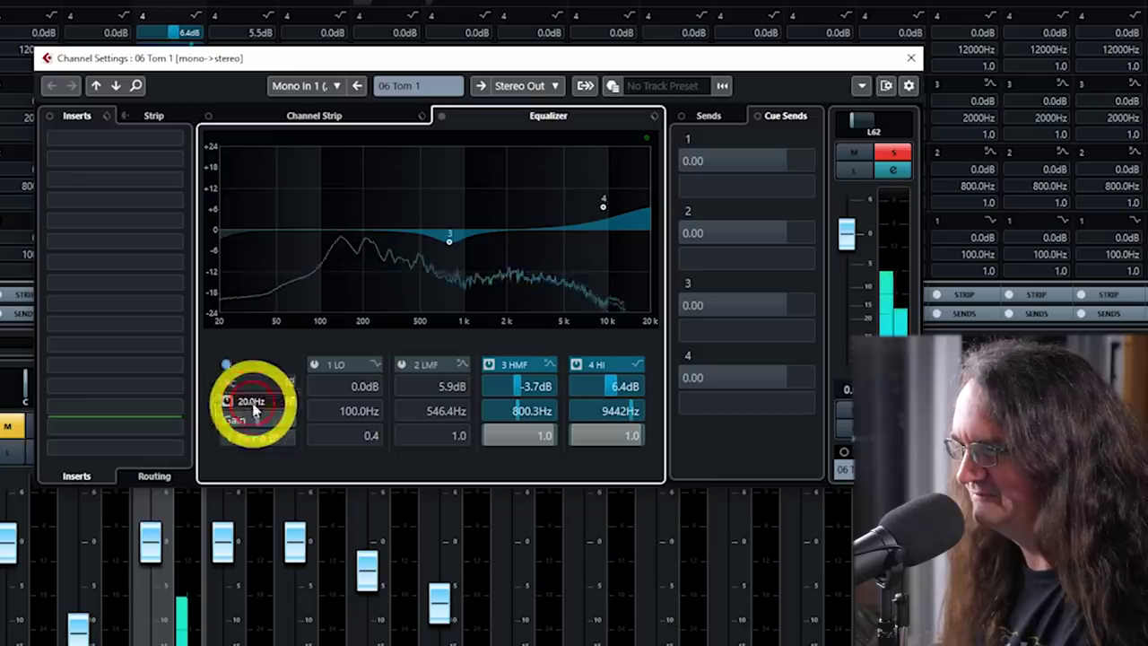
{"action": "mouse_move", "coordinate": [231, 406]}
{"action": "left_mouse_down"}
{"action": "mouse_move", "coordinate": [299, 408]}
{"action": "mouse_move", "coordinate": [263, 409]}
{"action": "left_mouse_up"}
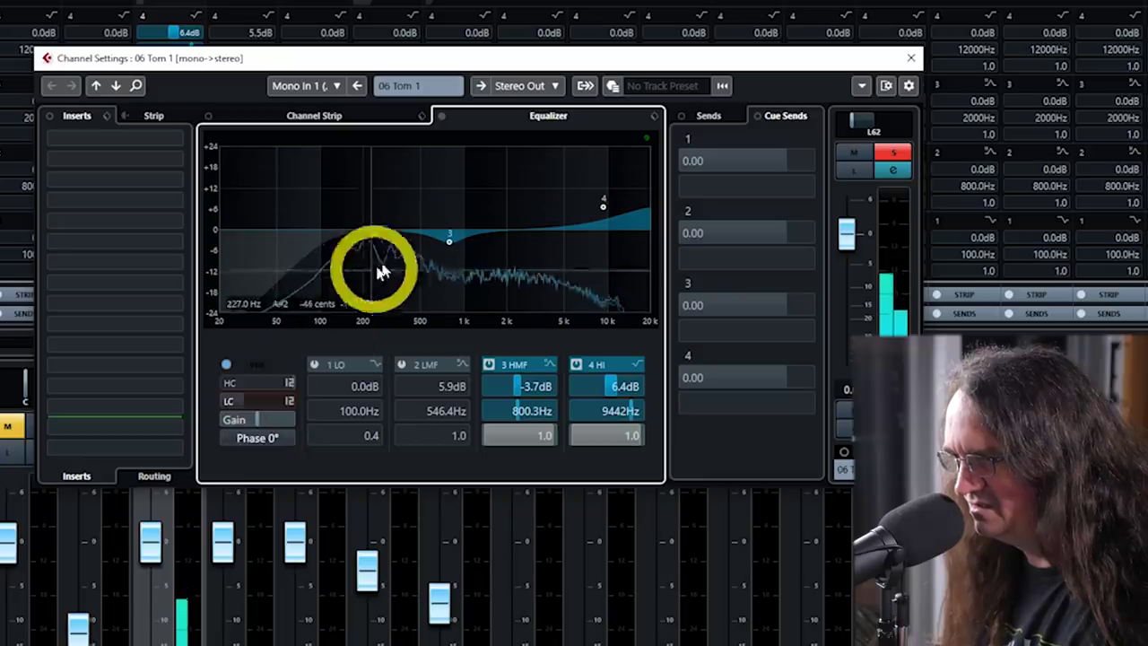
{"action": "left_click_drag", "start_coordinate": [451, 249], "coordinate": [383, 249]}
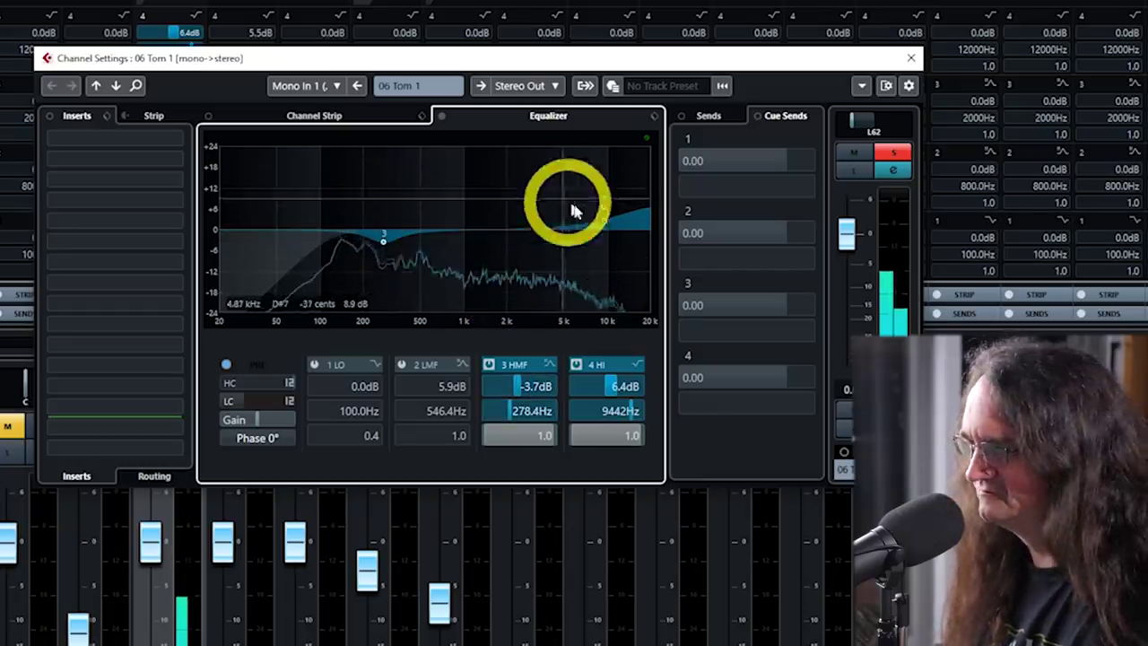
{"action": "left_click_drag", "start_coordinate": [602, 206], "coordinate": [553, 205]}
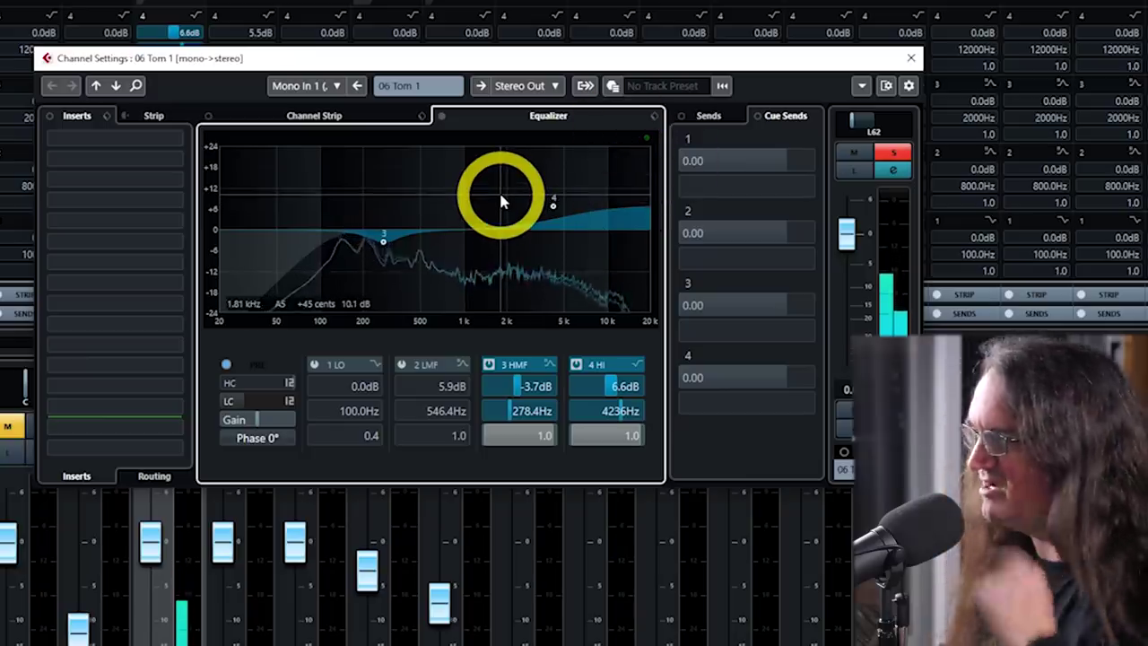
Activate the Vintage Compressor in Tom 1's channel strip, open its editor and set the ratio to 4.
{"action": "left_click", "coordinate": [301, 118]}
{"action": "left_click", "coordinate": [316, 165]}
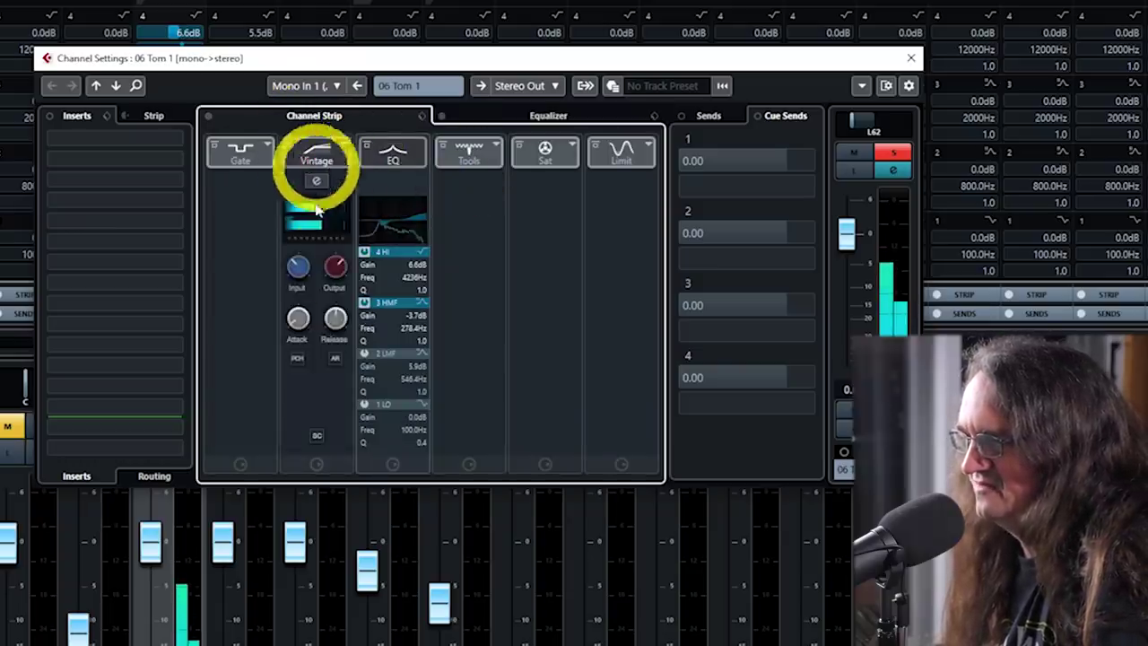
{"action": "left_click", "coordinate": [314, 182]}
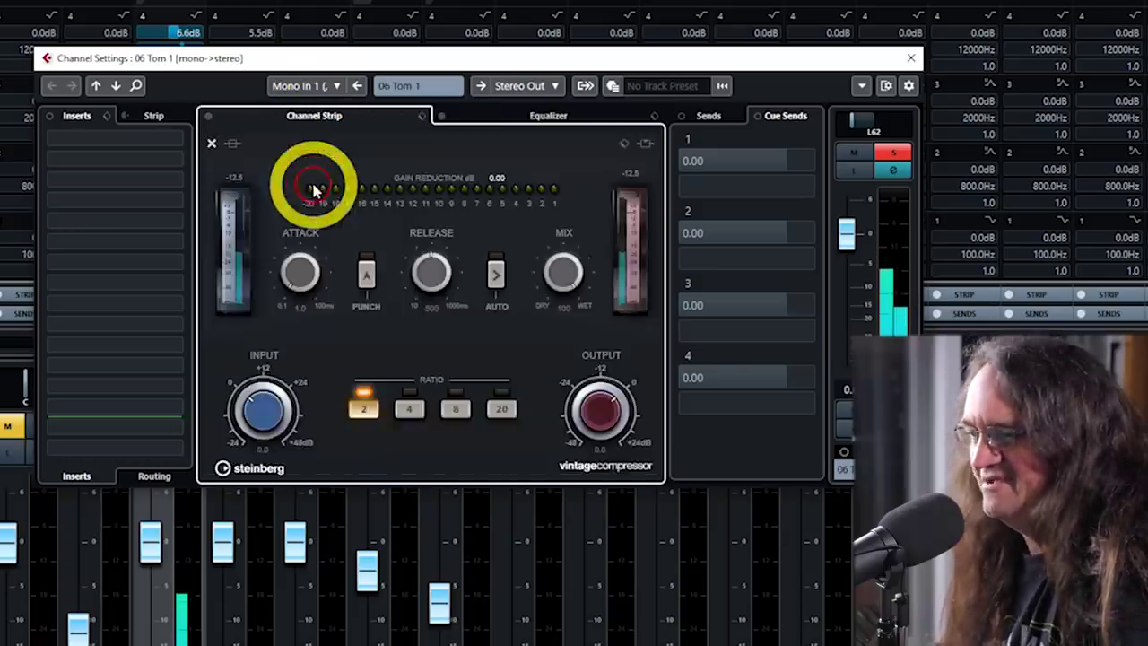
{"action": "left_click", "coordinate": [411, 408]}
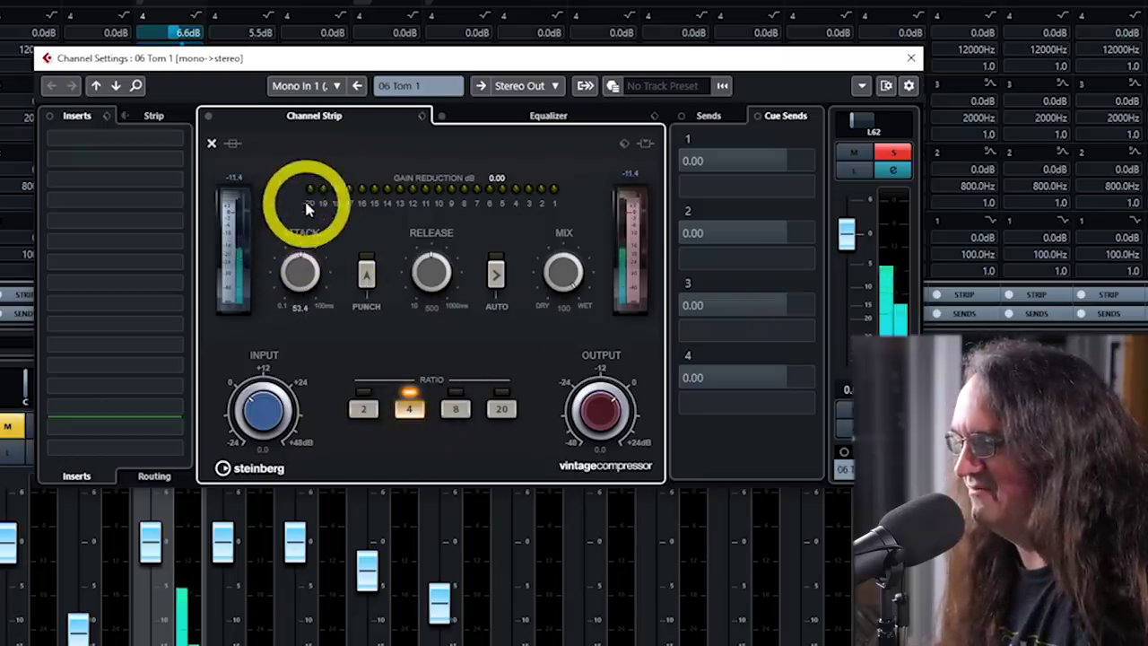
Lengthen the compressor's attack and set its input gain to 11.9 and output gain to -9.0.
{"action": "left_click_drag", "start_coordinate": [306, 205], "coordinate": [313, 183]}
{"action": "mouse_move", "coordinate": [262, 411]}
{"action": "left_mouse_down"}
{"action": "mouse_move", "coordinate": [265, 389]}
{"action": "mouse_move", "coordinate": [259, 400]}
{"action": "left_mouse_up"}
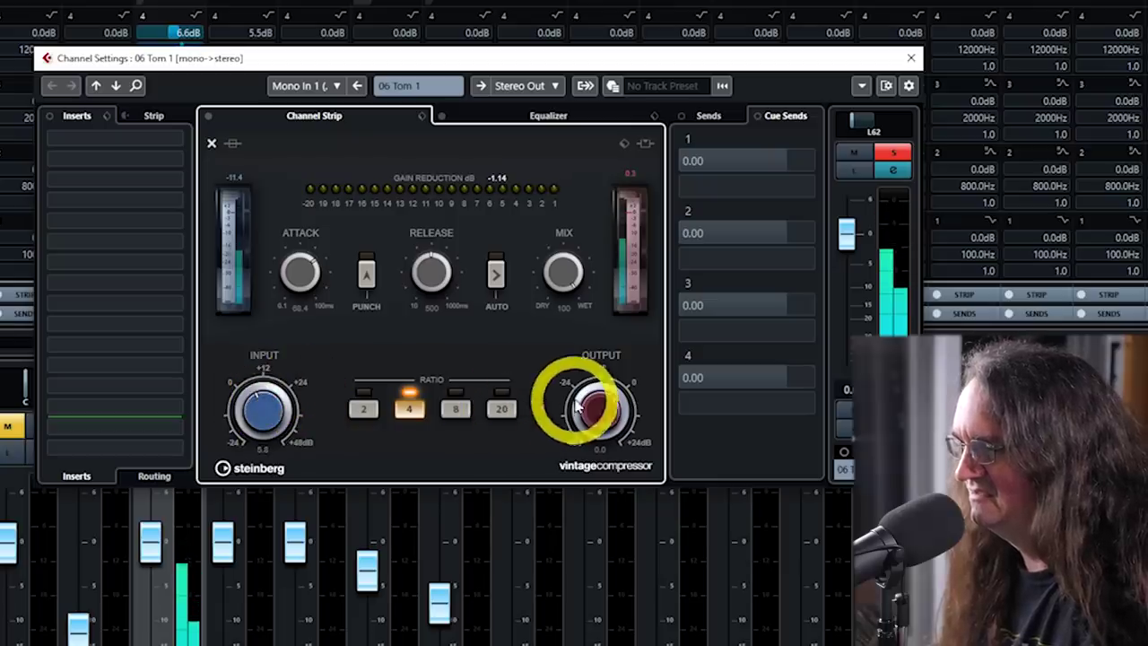
{"action": "left_click_drag", "start_coordinate": [579, 408], "coordinate": [596, 437]}
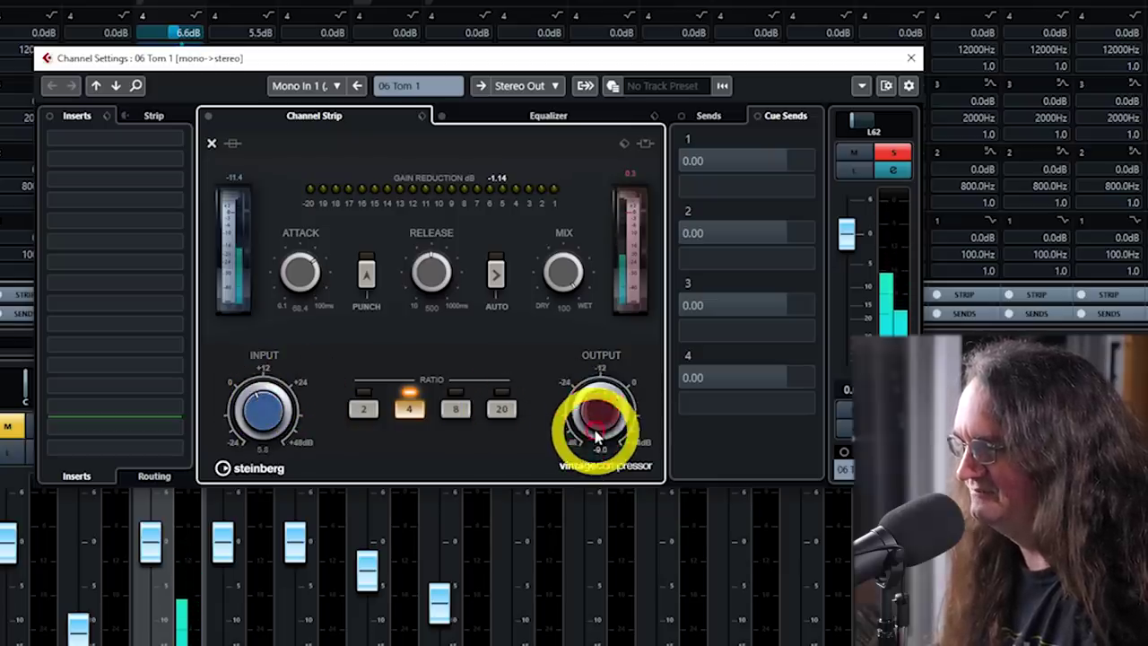
{"action": "left_click_drag", "start_coordinate": [276, 408], "coordinate": [269, 397]}
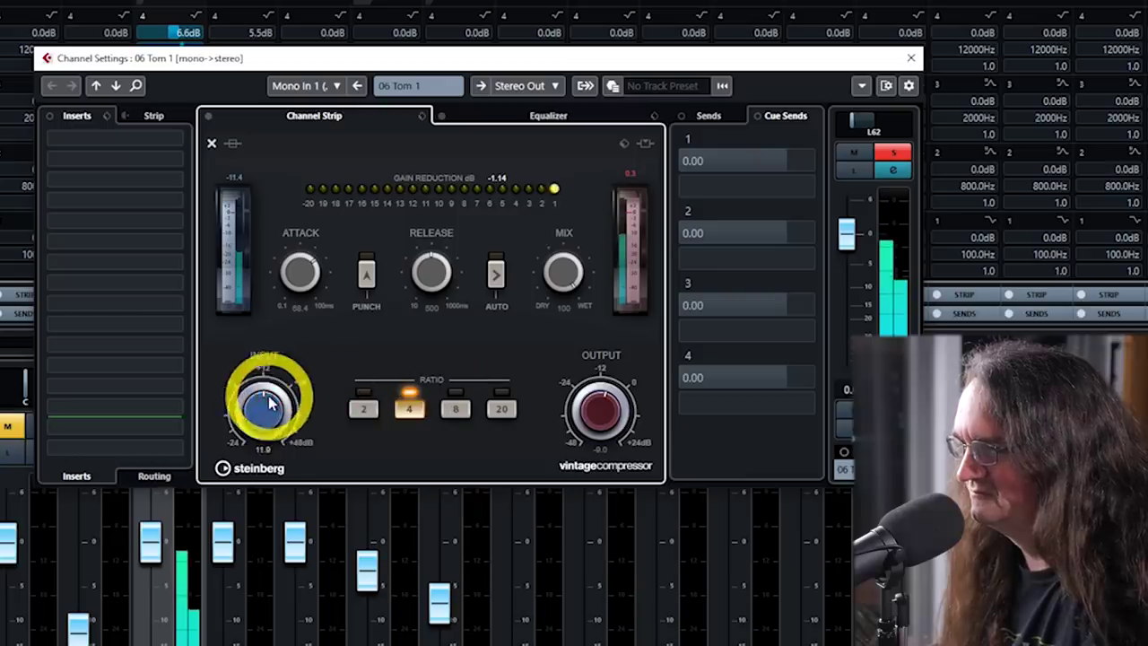
Set the compressor's attack to 50.5 ms and output to -11.5 with auto release on, and close its editor.
{"action": "left_click_drag", "start_coordinate": [296, 273], "coordinate": [299, 306]}
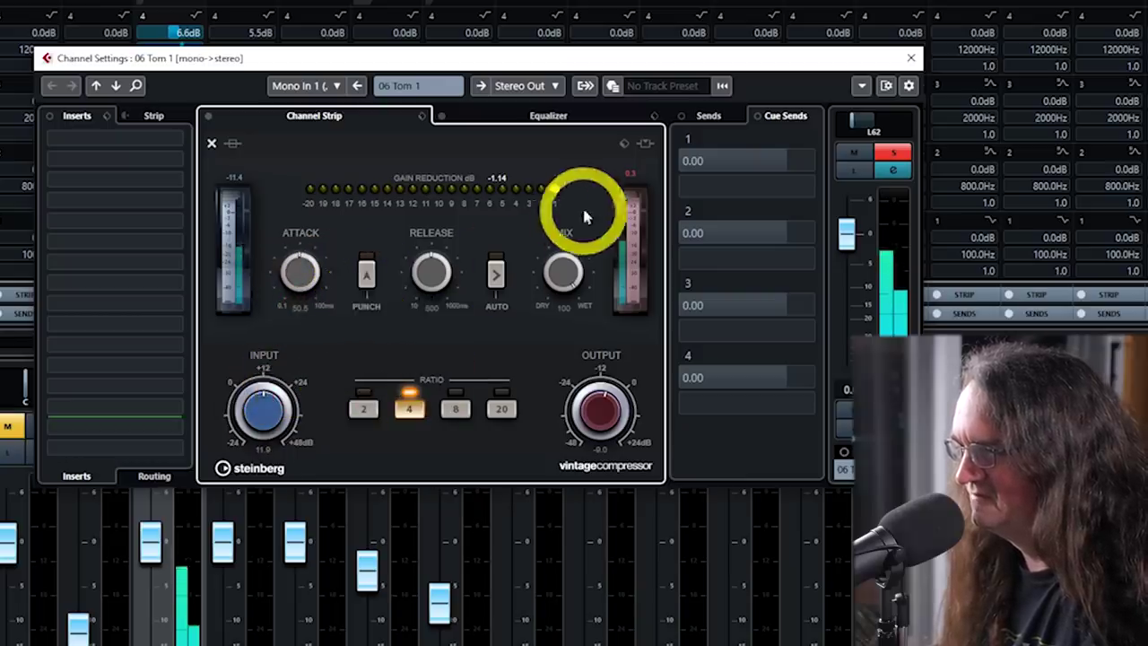
{"action": "left_click", "coordinate": [499, 299]}
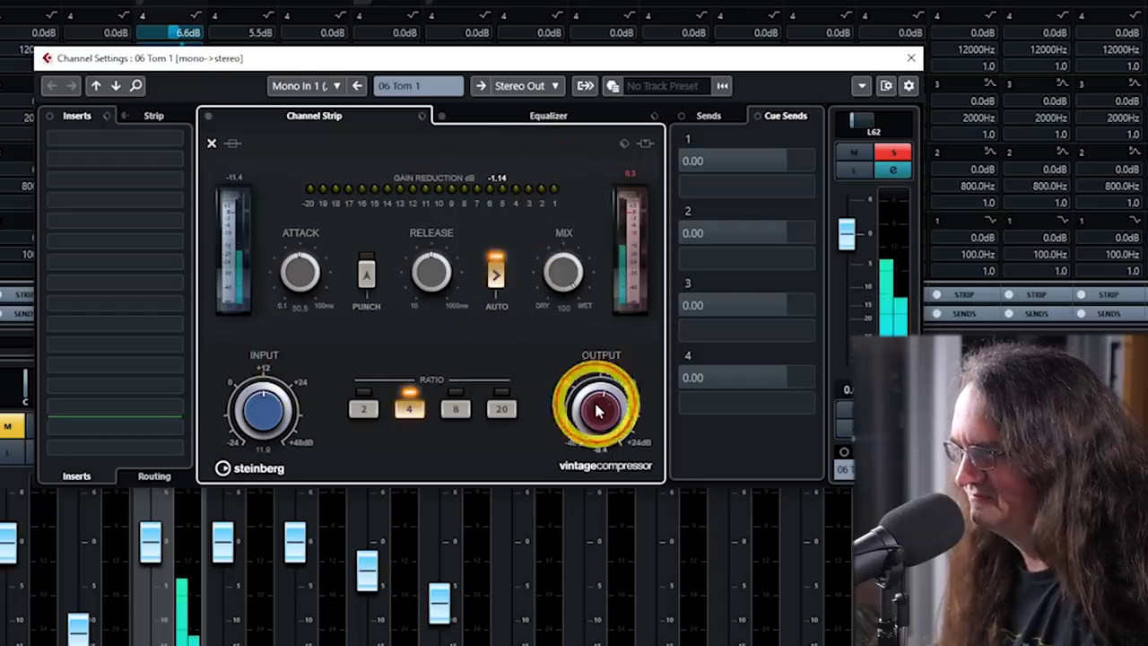
{"action": "left_click_drag", "start_coordinate": [597, 403], "coordinate": [598, 410]}
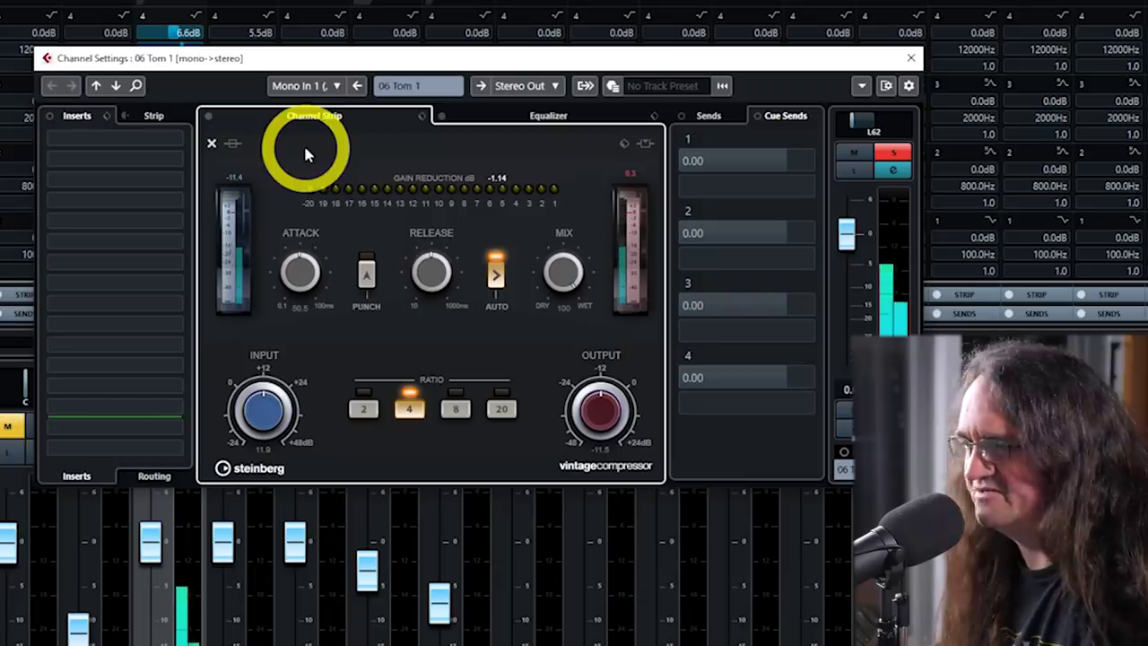
{"action": "left_click", "coordinate": [211, 147]}
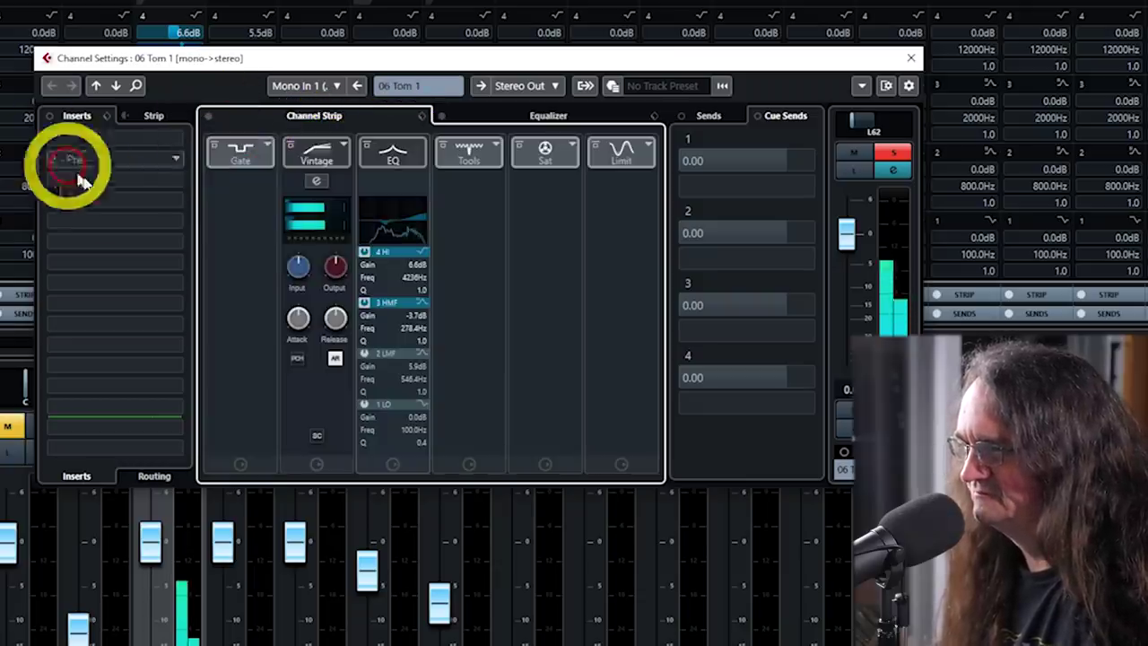
Activate Tom 1's noise gate, set its release to 328 ms, raise its threshold slightly and close the channel settings.
{"action": "left_click", "coordinate": [224, 160]}
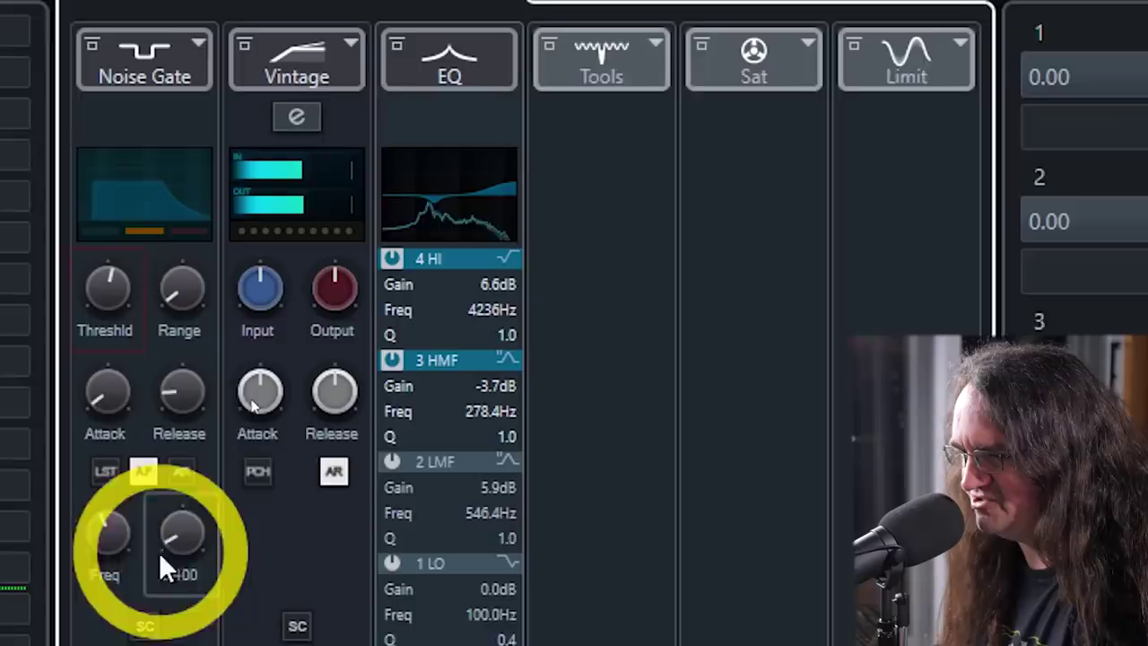
{"action": "mouse_move", "coordinate": [184, 403]}
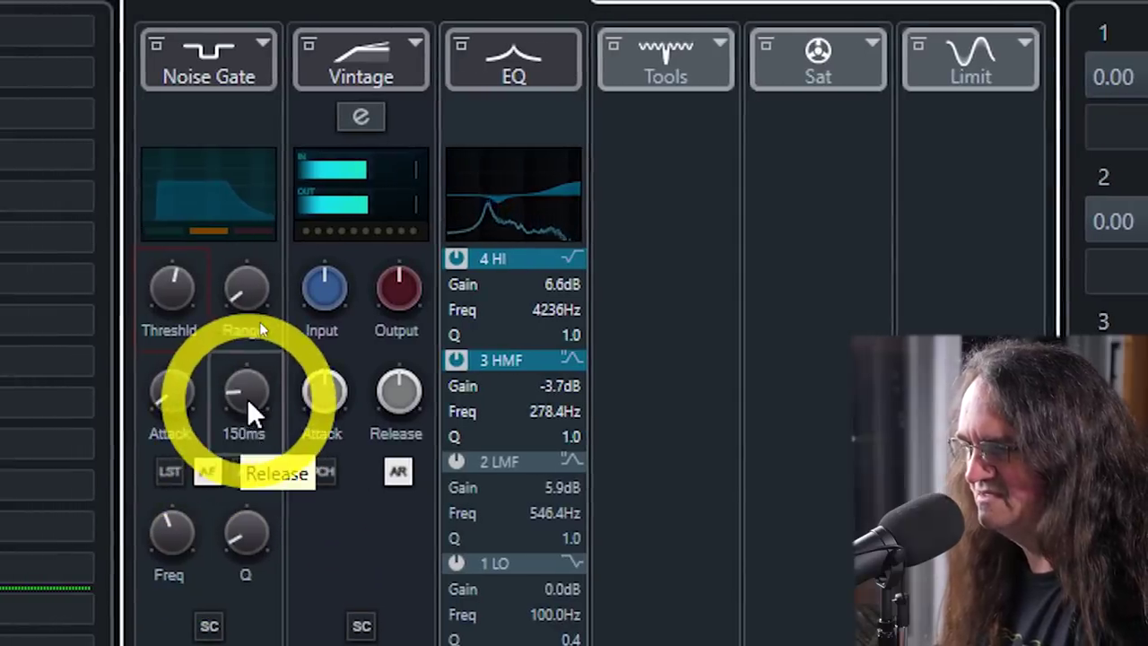
{"action": "left_click_drag", "start_coordinate": [247, 397], "coordinate": [261, 350]}
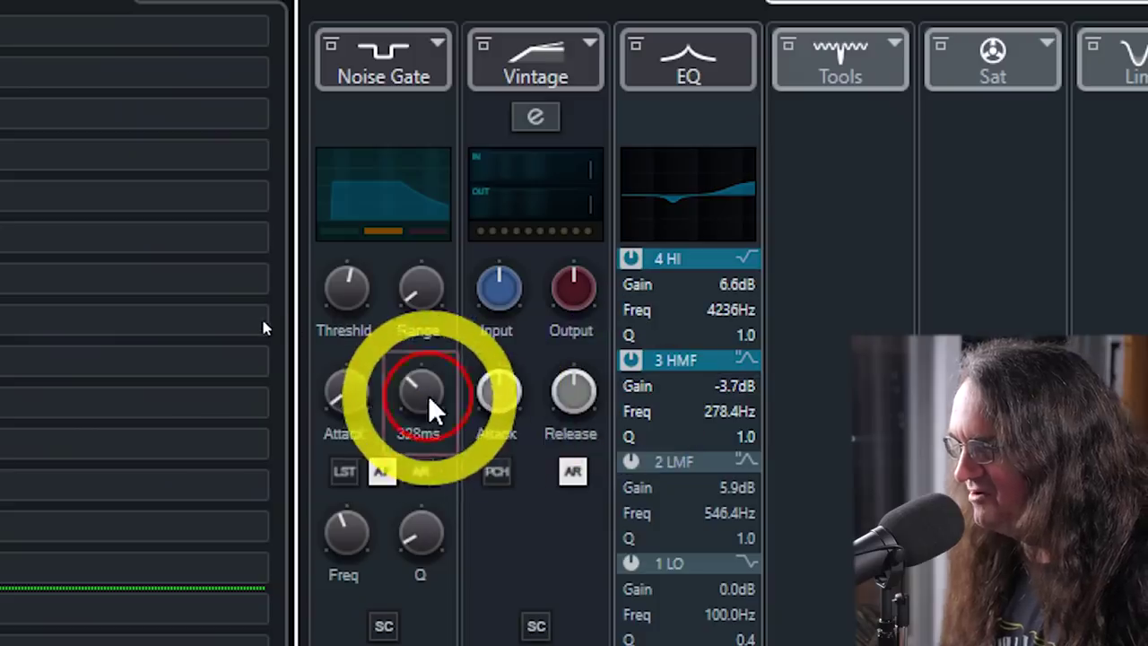
{"action": "mouse_move", "coordinate": [354, 320]}
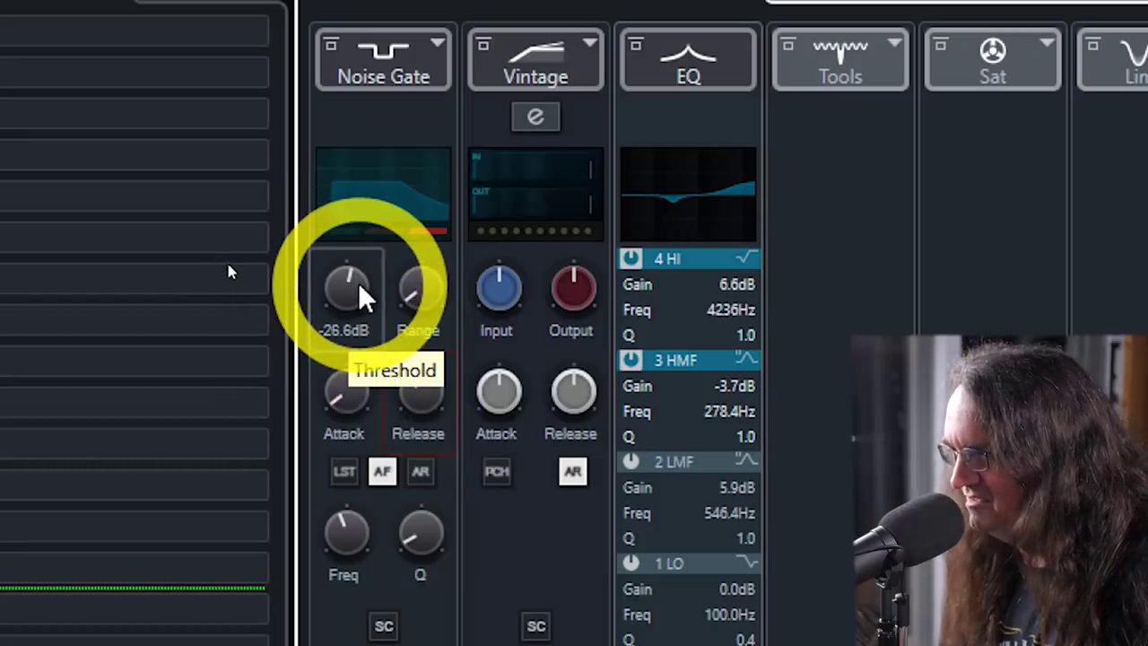
{"action": "left_click_drag", "start_coordinate": [363, 296], "coordinate": [365, 286]}
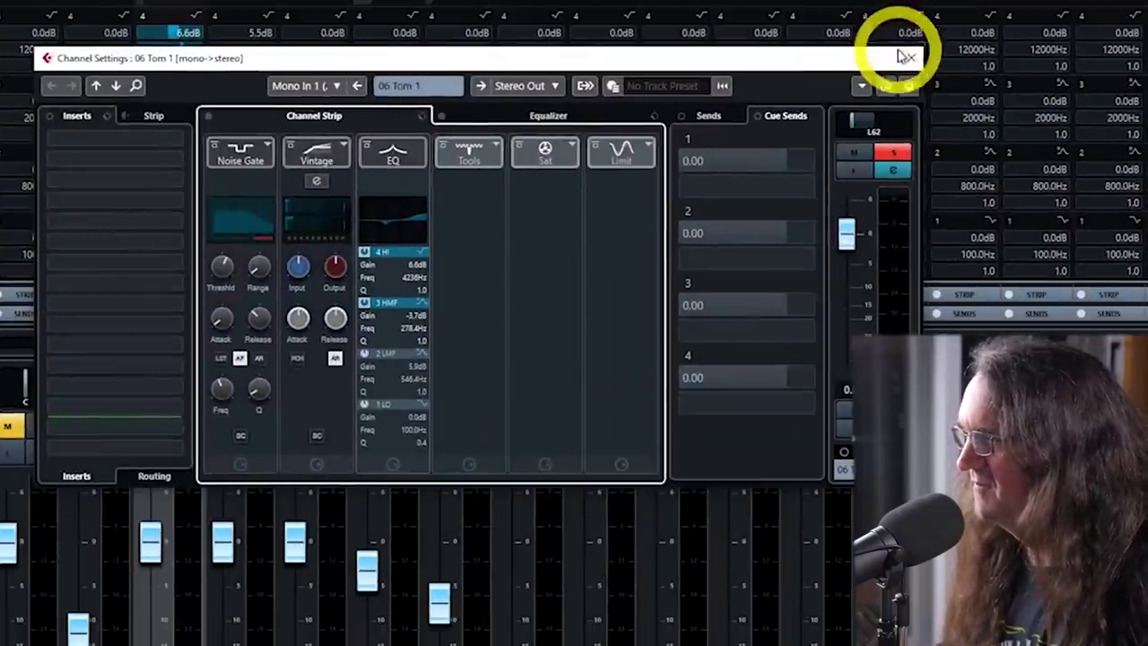
{"action": "left_click", "coordinate": [1047, 191]}
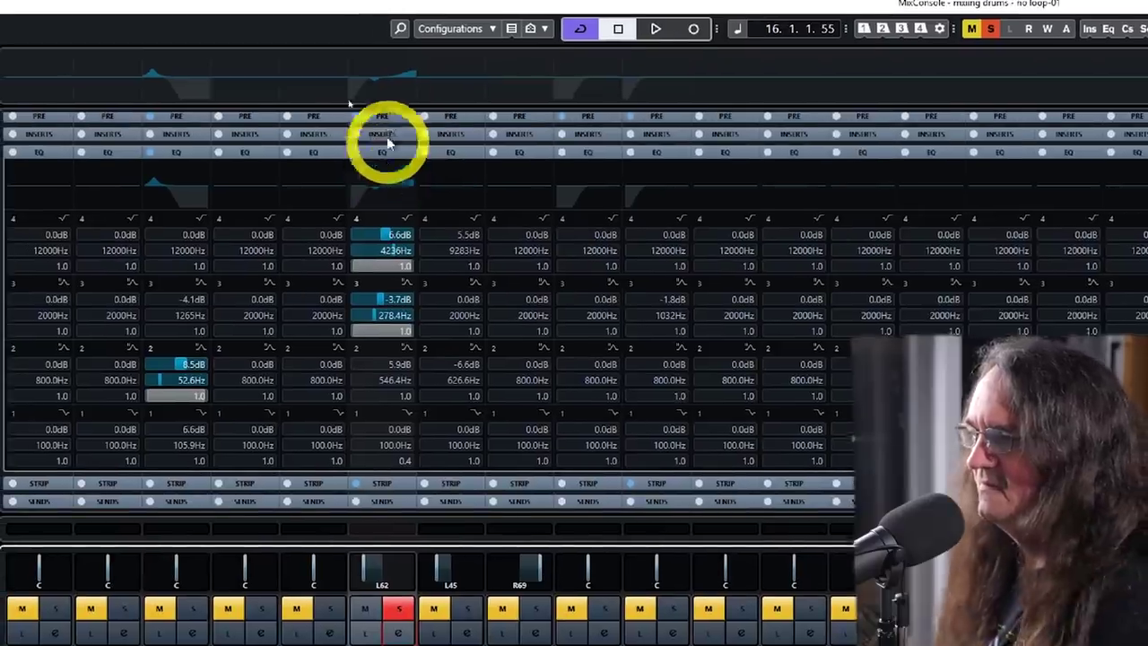
Copy Tom 1's EQ settings to the Tom 2 and Floor Tom channels.
{"action": "left_click_drag", "start_coordinate": [382, 155], "coordinate": [462, 158]}
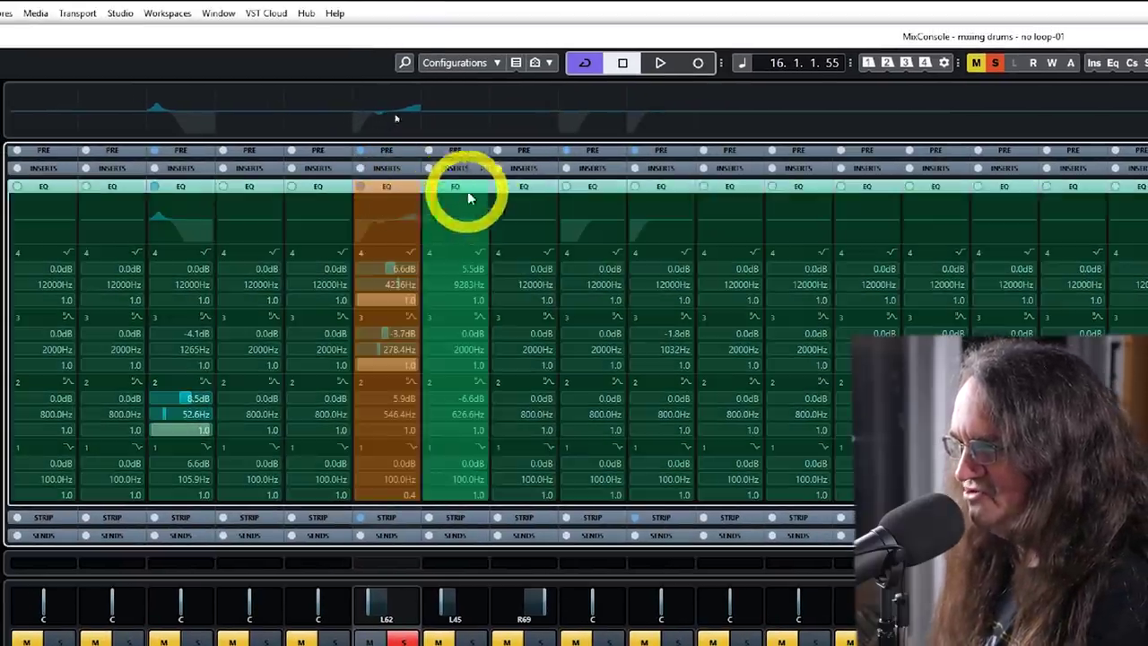
{"action": "left_click_drag", "start_coordinate": [468, 197], "coordinate": [524, 197]}
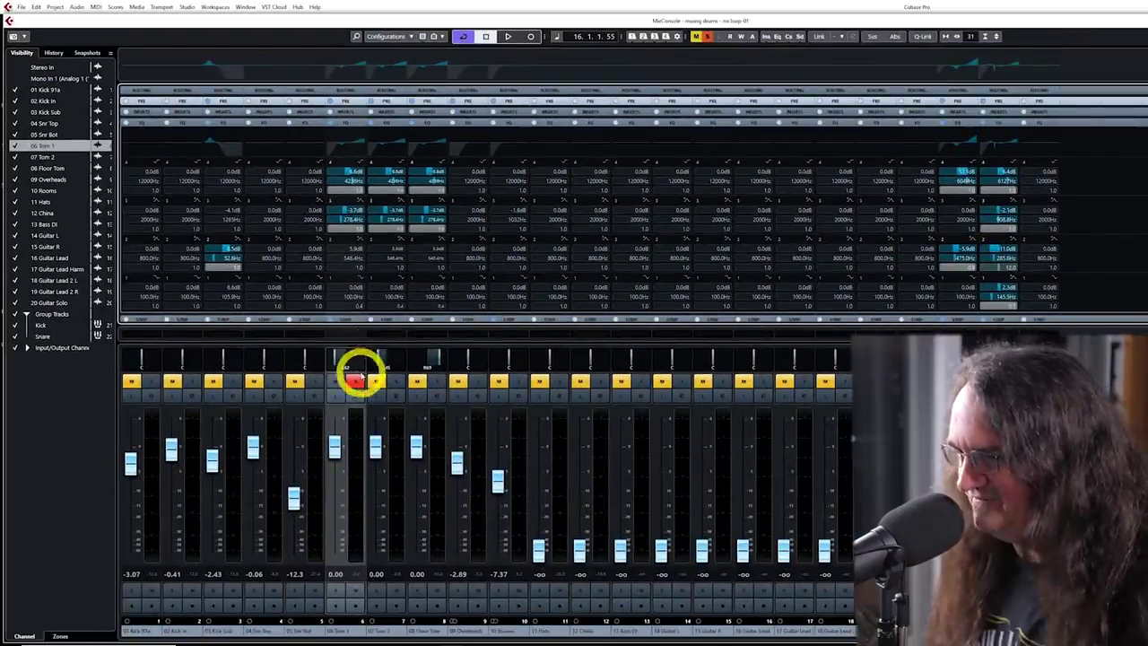
Solo the Tom 2 and Floor Tom channels and listen to how they sound with the copied EQ.
{"action": "mouse_move", "coordinate": [396, 381]}
{"action": "left_mouse_down"}
{"action": "mouse_move", "coordinate": [428, 384]}
{"action": "mouse_move", "coordinate": [372, 385]}
{"action": "left_mouse_up"}
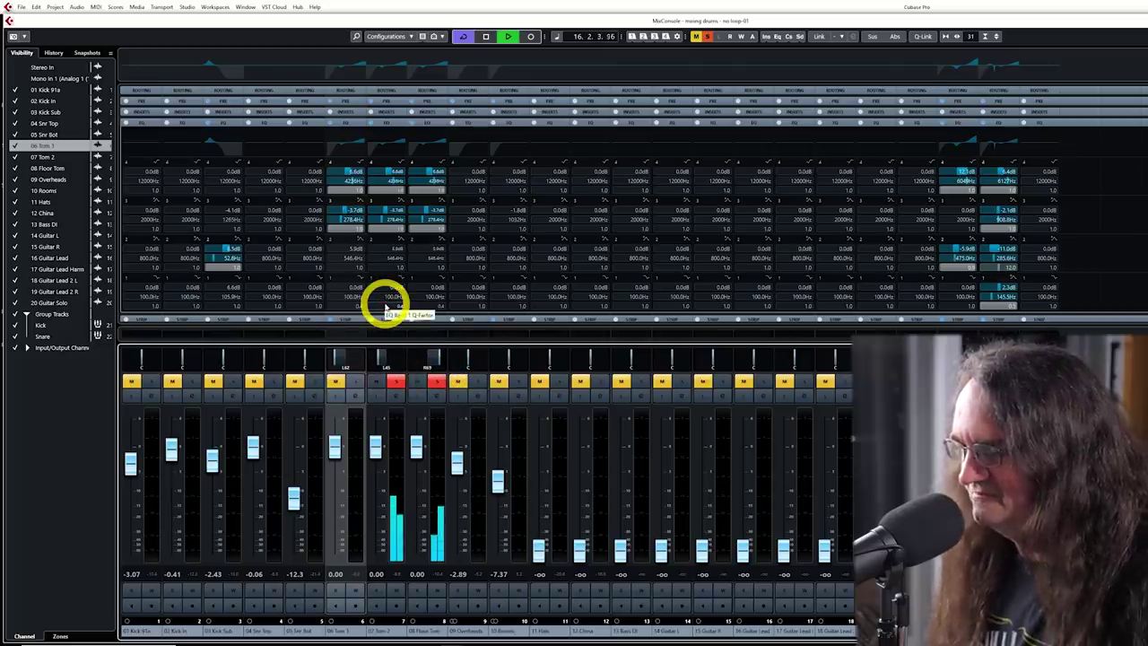
{"action": "left_click", "coordinate": [417, 445]}
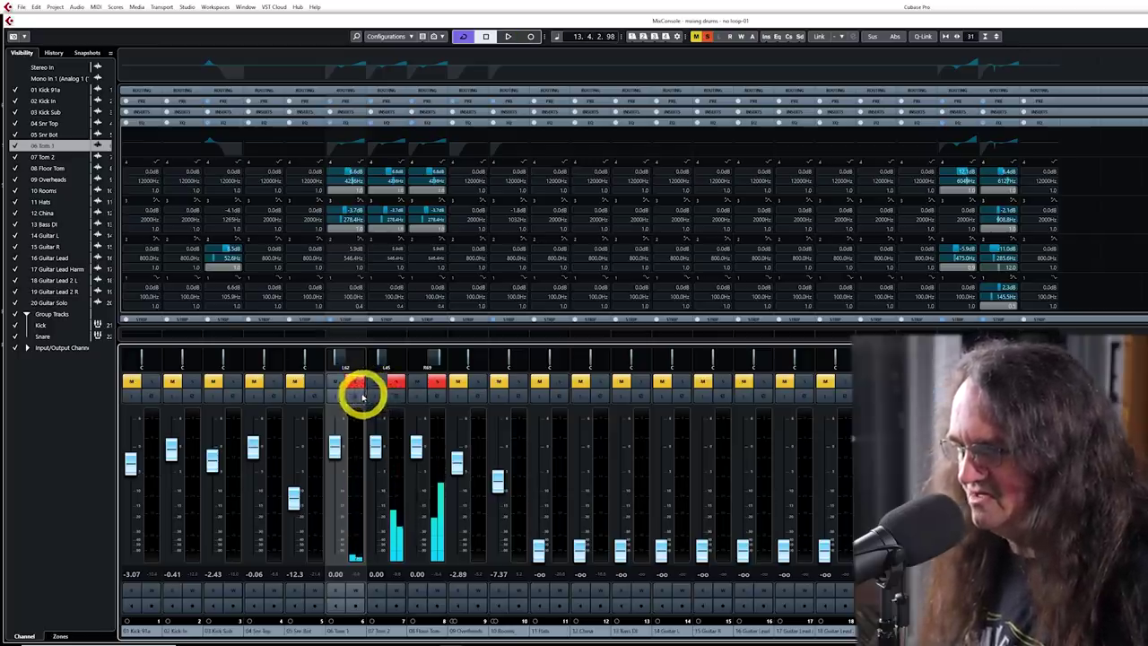
Show the channel strip modules in the mixer and copy Tom 1's noise gate to the Tom 2 channel.
{"action": "left_click", "coordinate": [348, 123]}
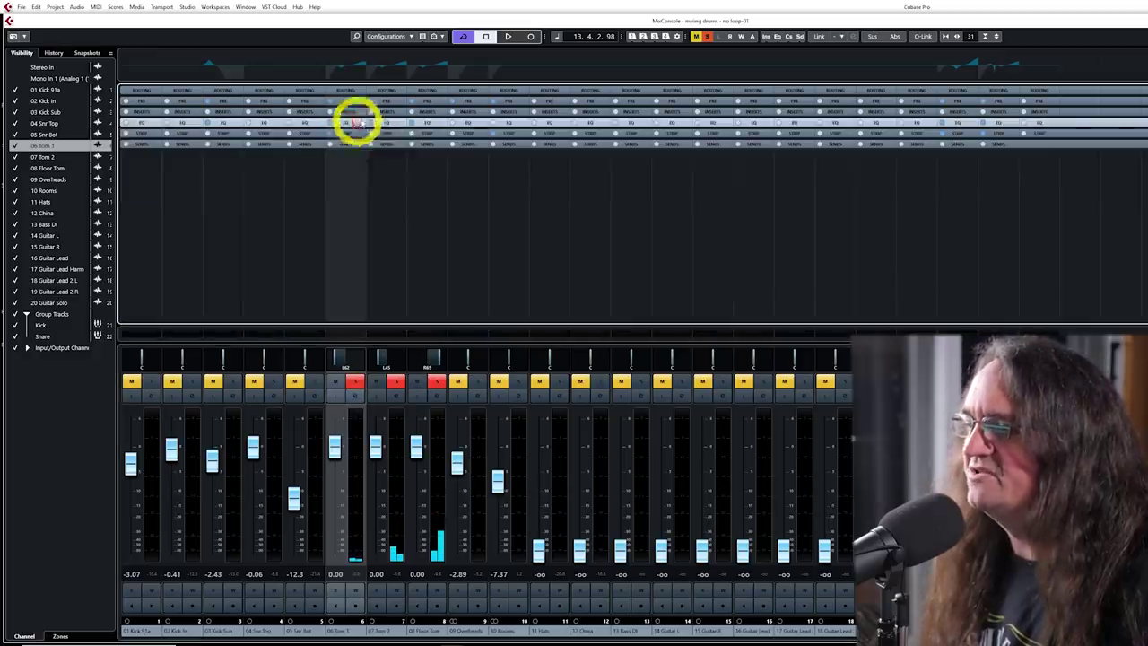
{"action": "left_click", "coordinate": [348, 133]}
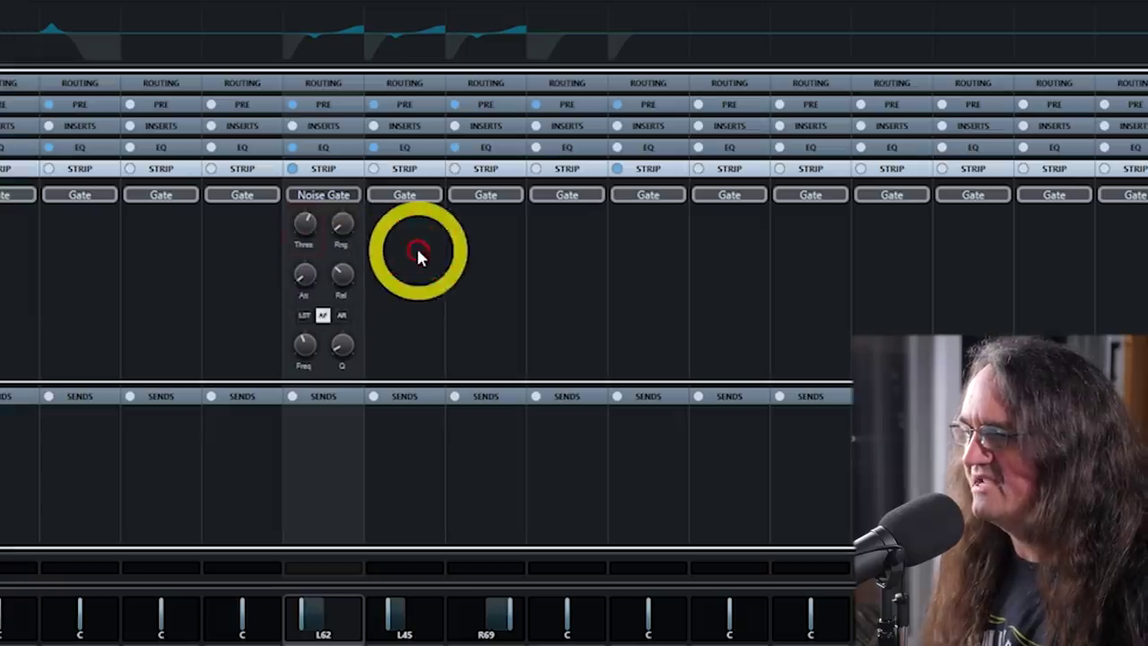
{"action": "left_click_drag", "start_coordinate": [326, 195], "coordinate": [439, 294]}
{"action": "left_click", "coordinate": [404, 197]}
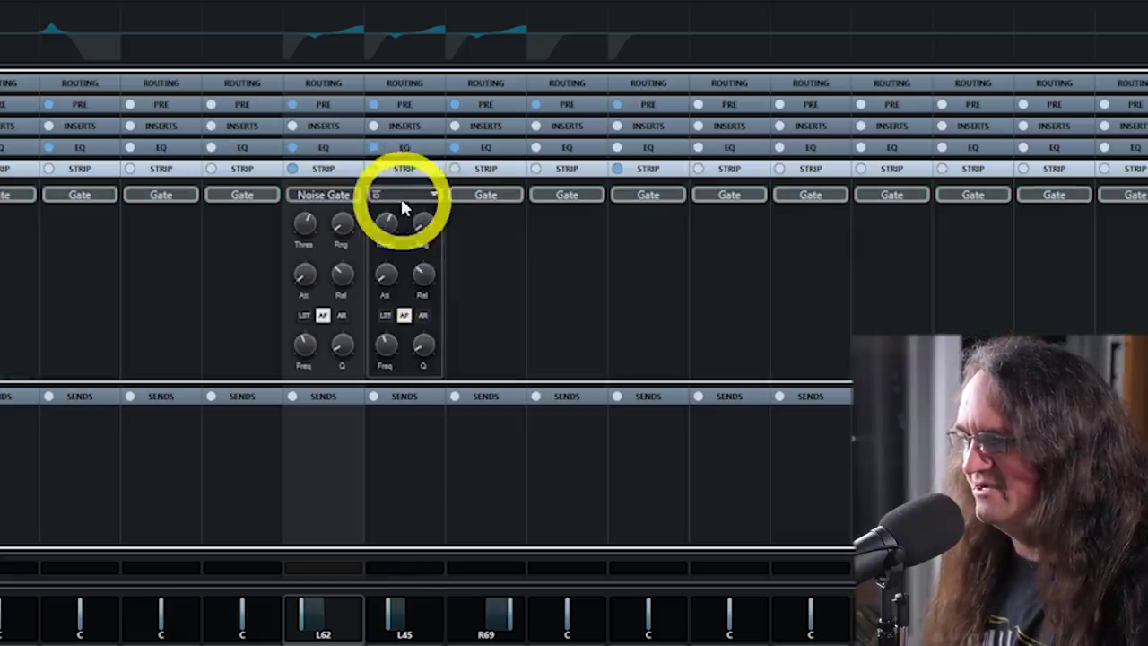
Copy the noise gate to the Floor Tom, then set Tom 2's gate release to about 482 ms and lengthen the Floor Tom's further.
{"action": "left_click_drag", "start_coordinate": [403, 195], "coordinate": [517, 214]}
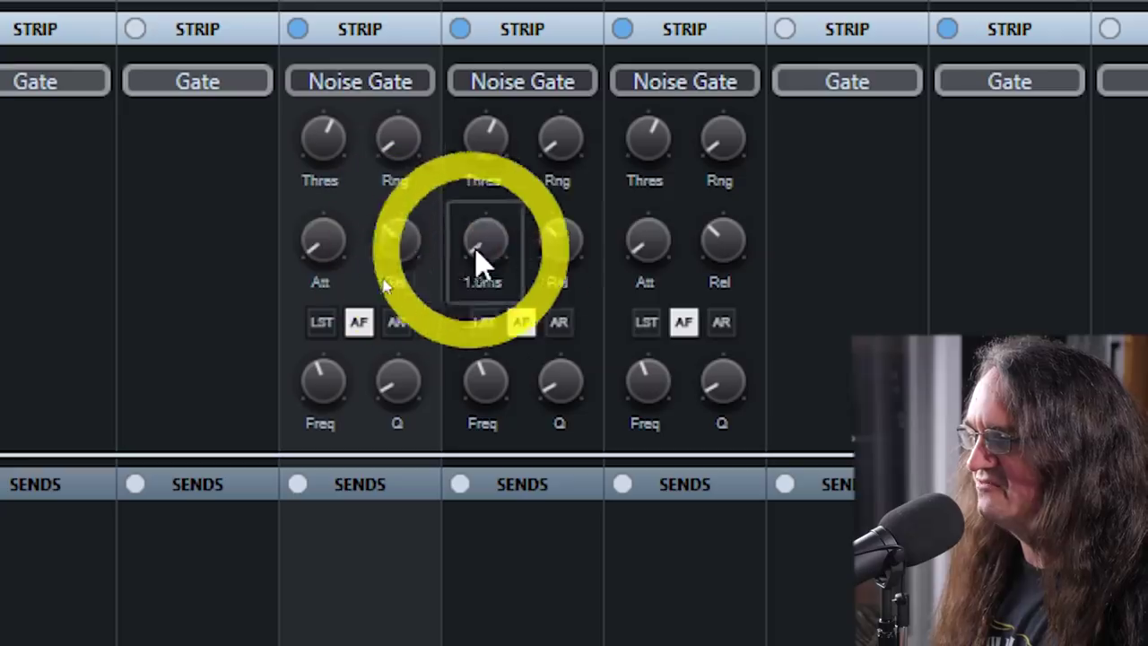
{"action": "left_click_drag", "start_coordinate": [578, 260], "coordinate": [577, 219]}
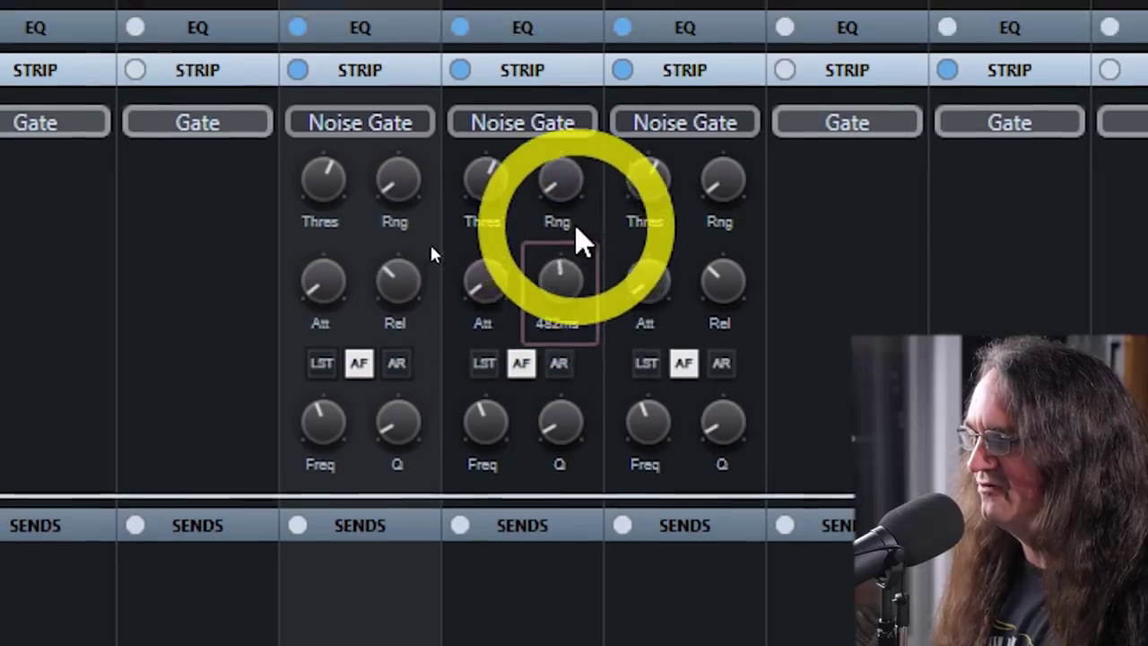
{"action": "left_click_drag", "start_coordinate": [744, 333], "coordinate": [750, 239]}
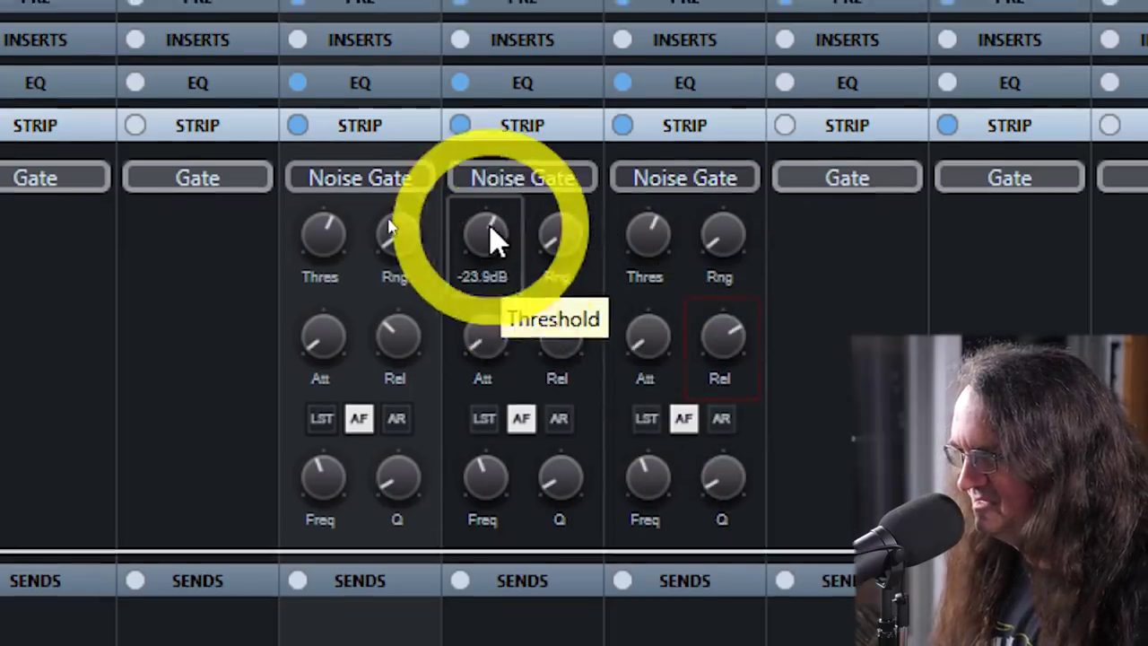
Lower Tom 2's gate threshold to about -33.8 dB and set the Floor Tom's threshold slightly lower still.
{"action": "left_click_drag", "start_coordinate": [490, 227], "coordinate": [485, 284]}
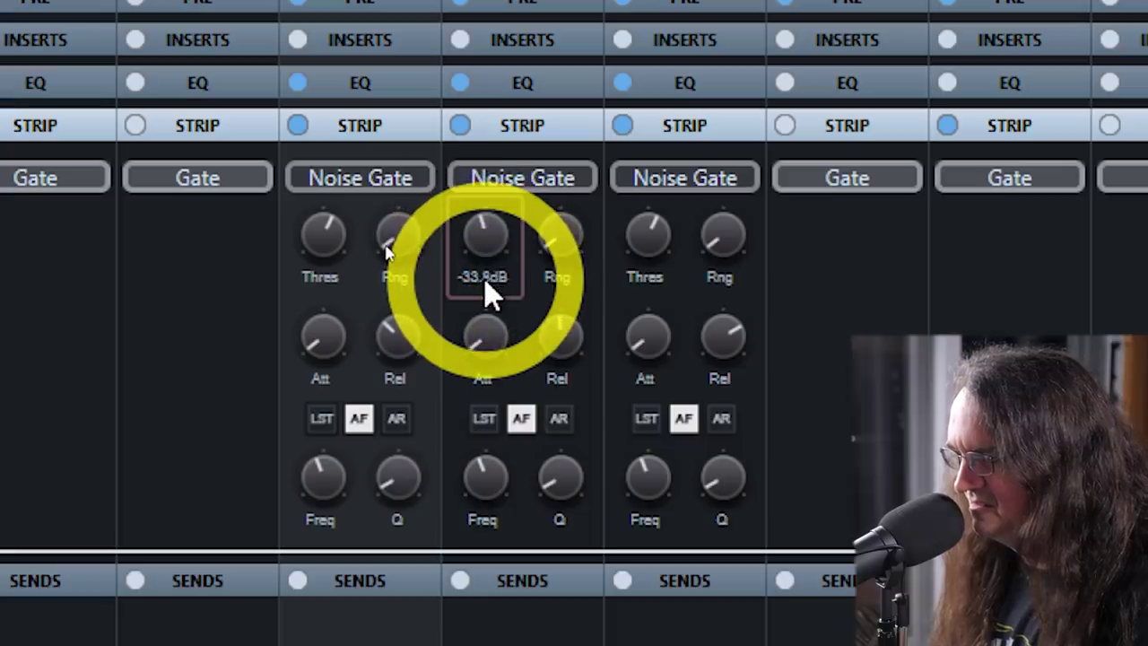
{"action": "left_click_drag", "start_coordinate": [652, 235], "coordinate": [661, 305]}
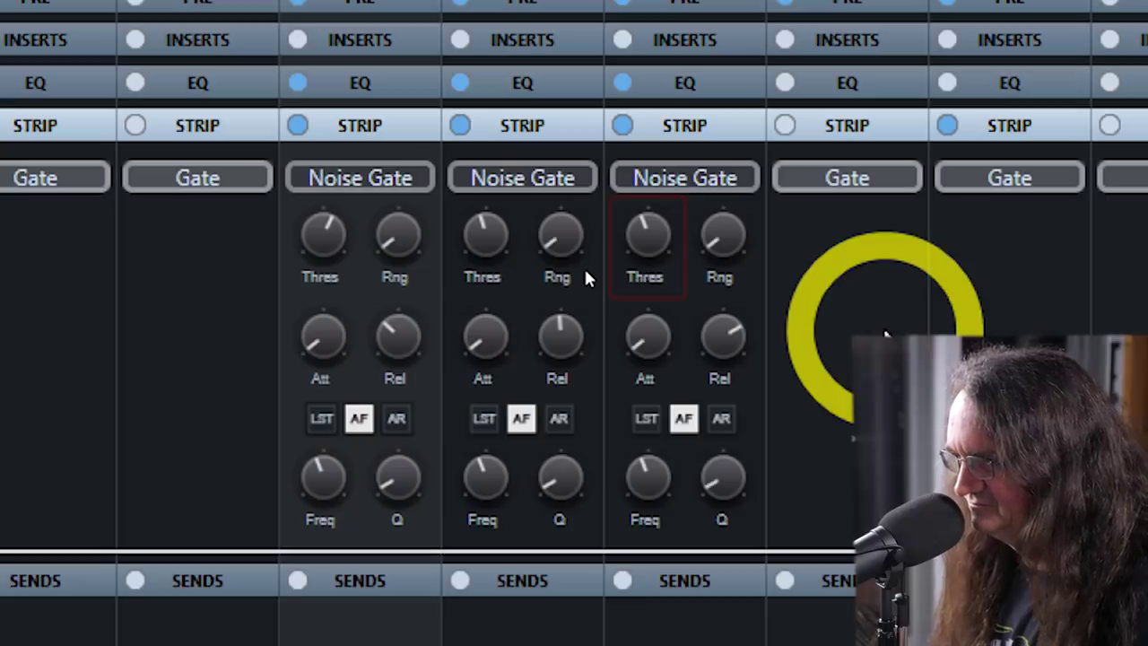
{"action": "left_click_drag", "start_coordinate": [638, 244], "coordinate": [634, 265]}
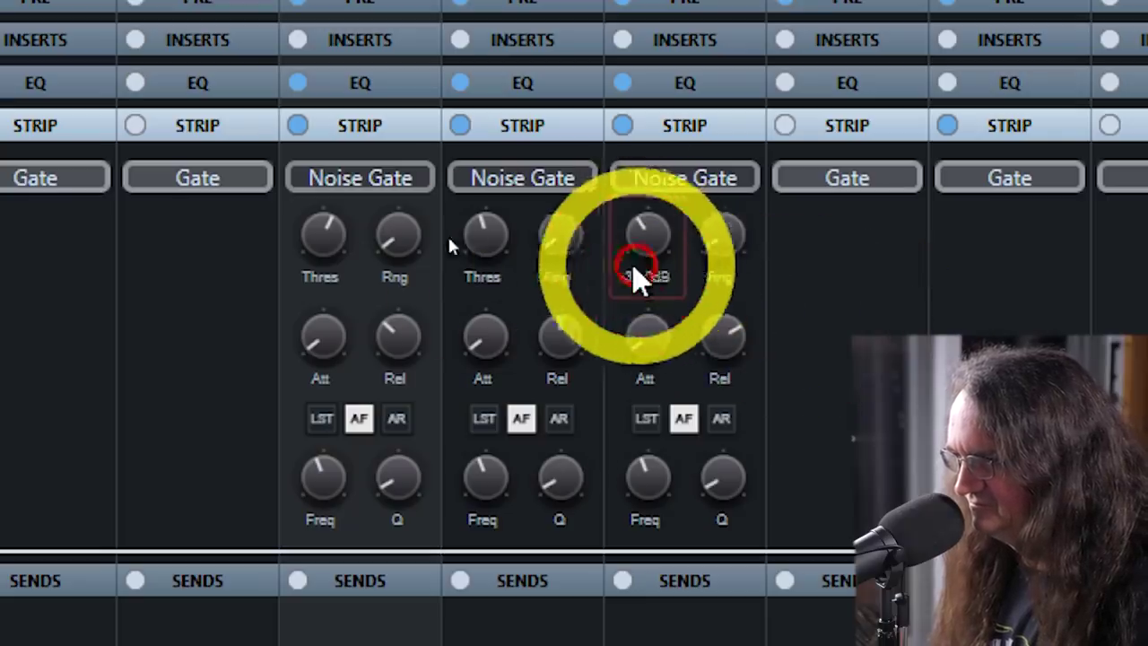
{"action": "left_click", "coordinate": [594, 254]}
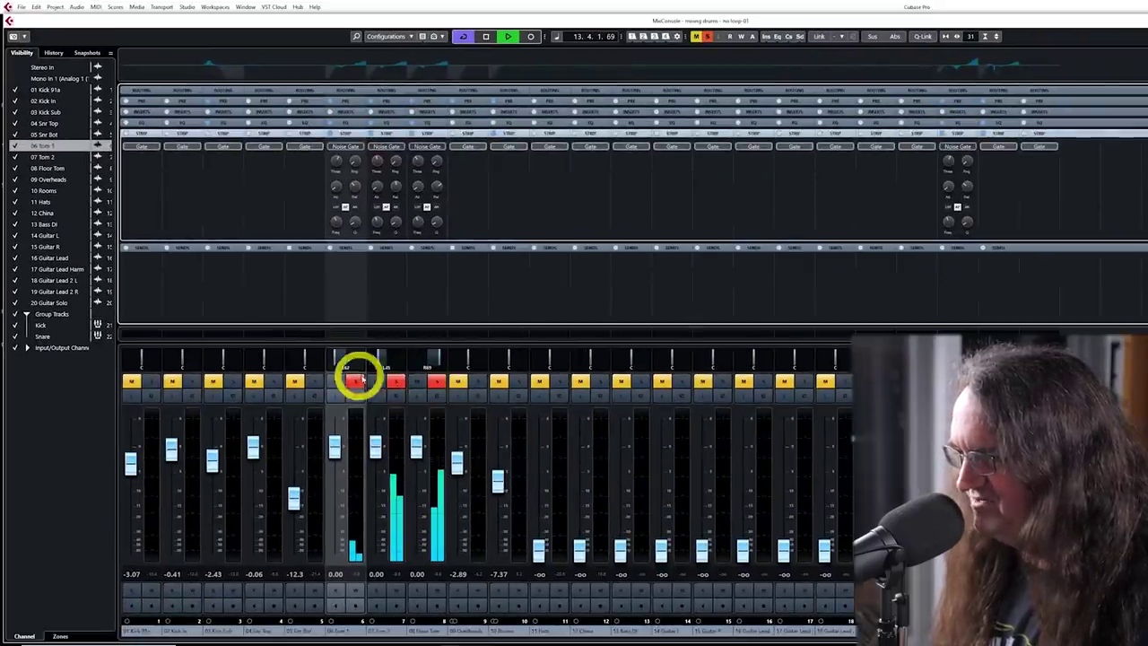
Leave only Tom 2 soloed and open its channel settings to check the compressor slot.
{"action": "left_click", "coordinate": [358, 383]}
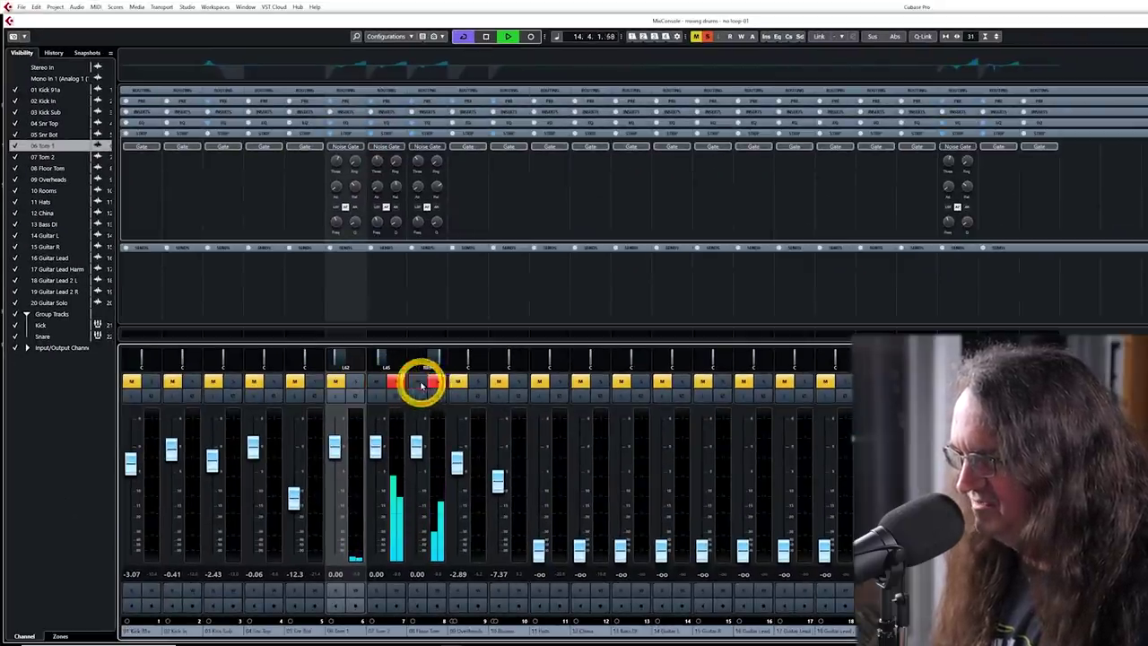
{"action": "left_click", "coordinate": [403, 395]}
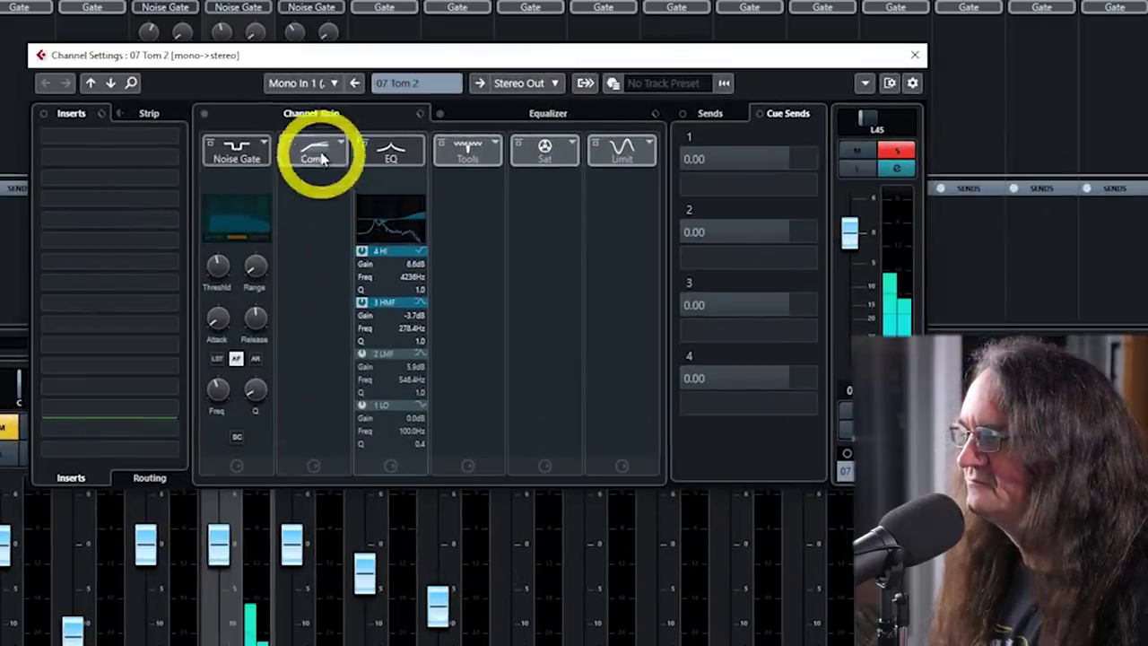
{"action": "left_click", "coordinate": [427, 226]}
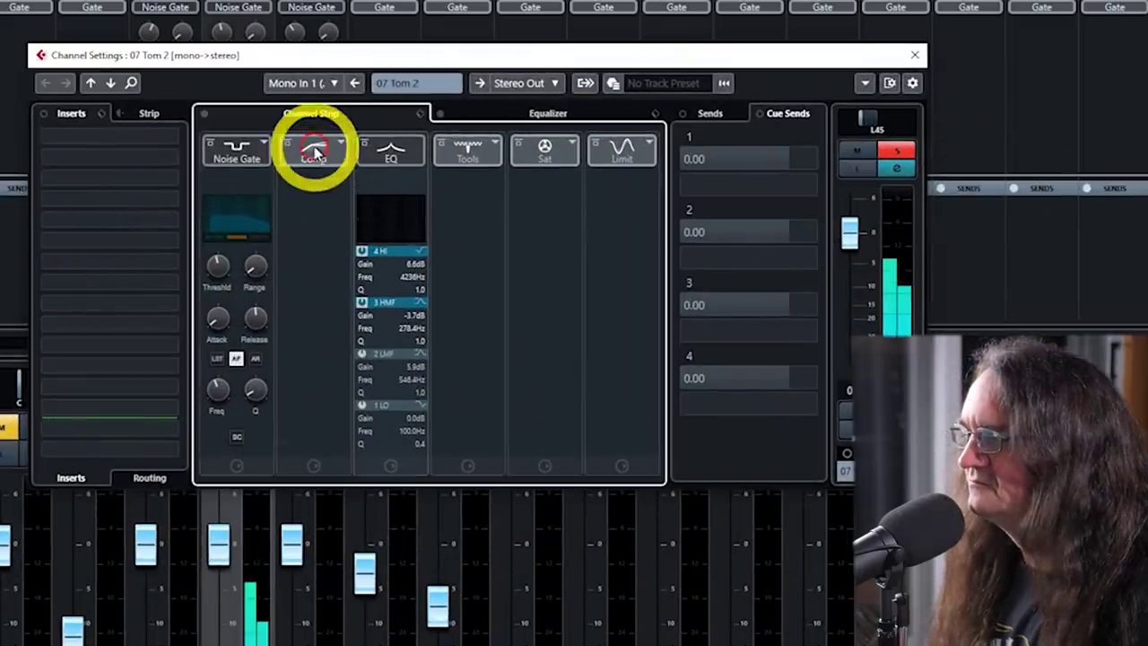
Close Tom 2's channel settings and copy Tom 1's vintage compressor so that Tom 1, Tom 2 and the Floor Tom all have it.
{"action": "left_click", "coordinate": [911, 55]}
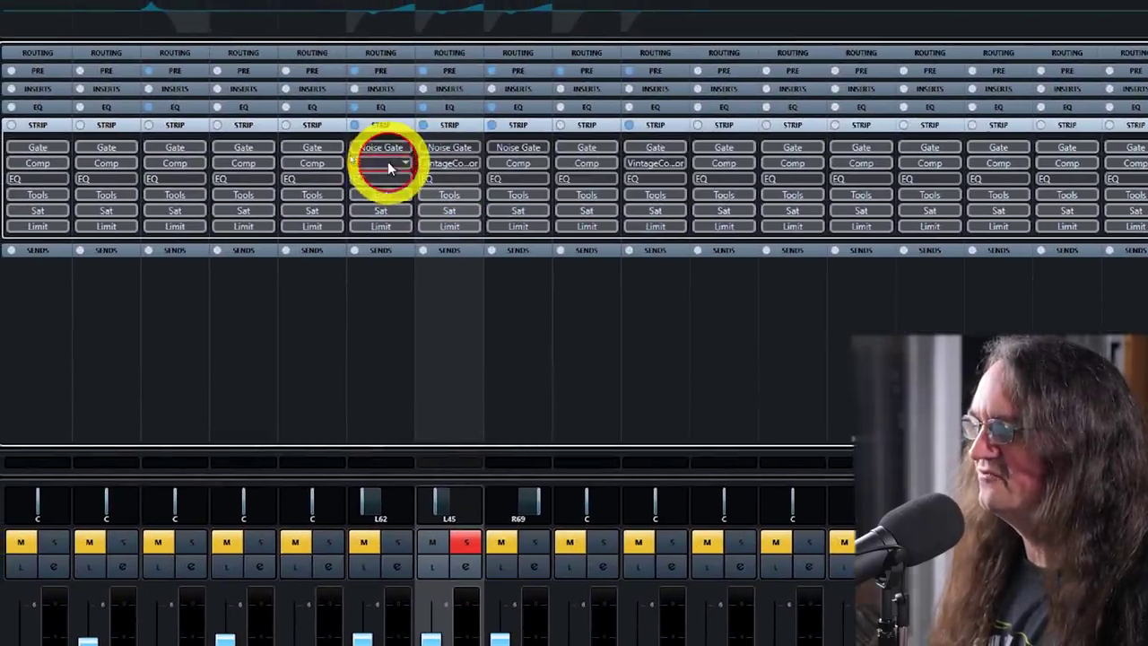
{"action": "left_click_drag", "start_coordinate": [377, 158], "coordinate": [448, 171]}
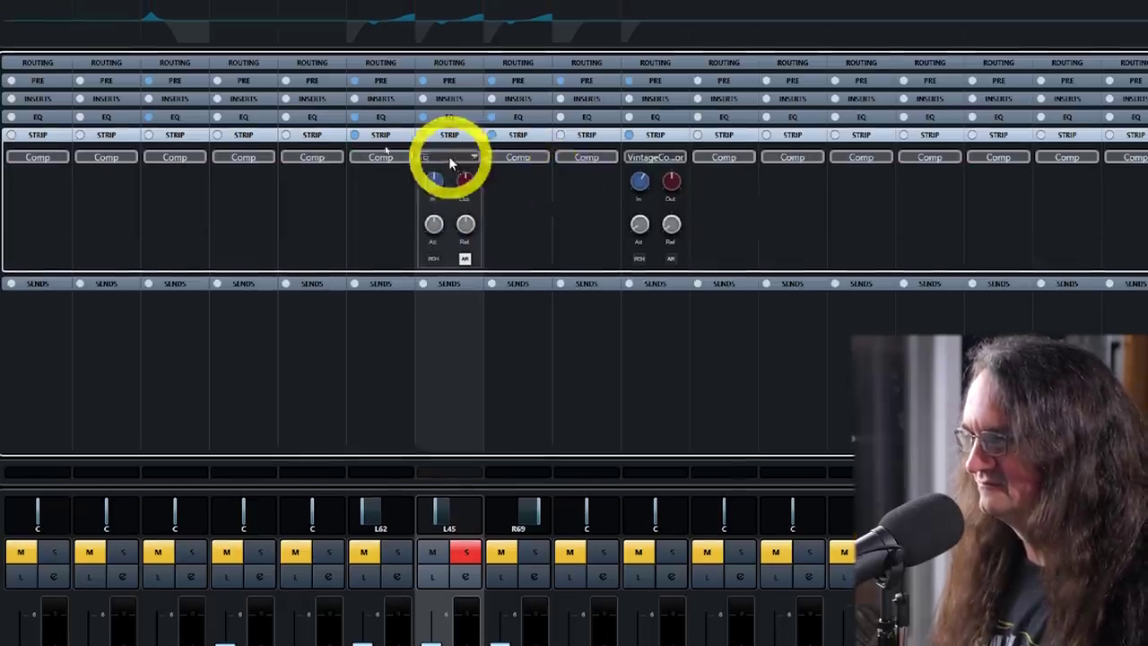
{"action": "left_click_drag", "start_coordinate": [449, 148], "coordinate": [400, 184]}
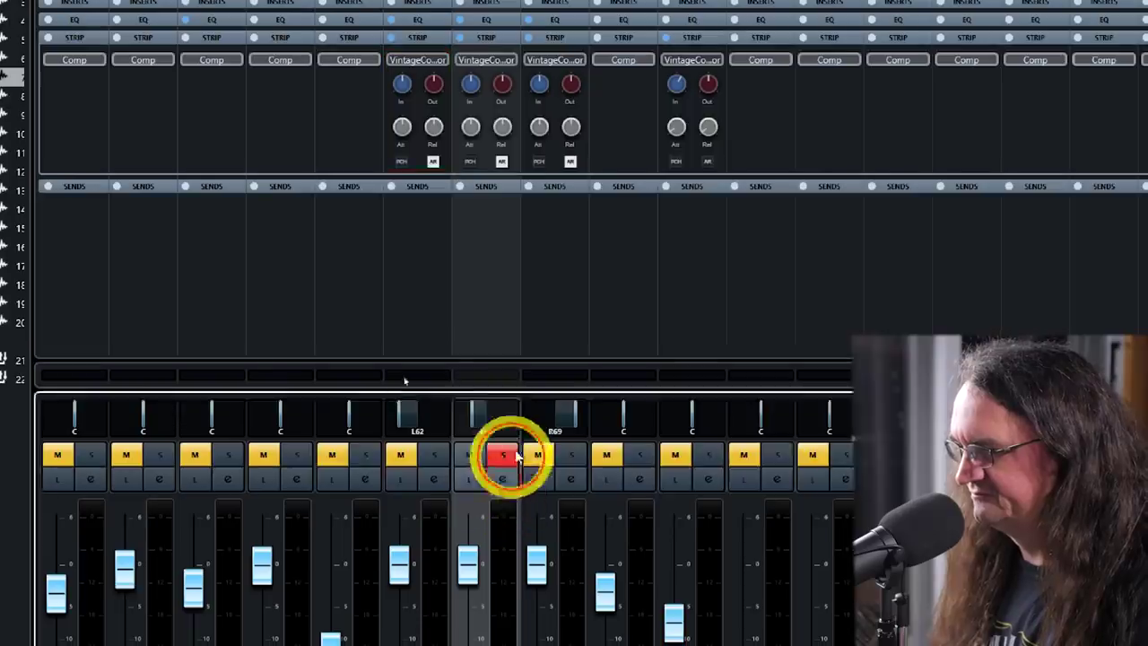
Reopen Tom 2's channel settings and raise its noise gate threshold slightly.
{"action": "left_click", "coordinate": [503, 492]}
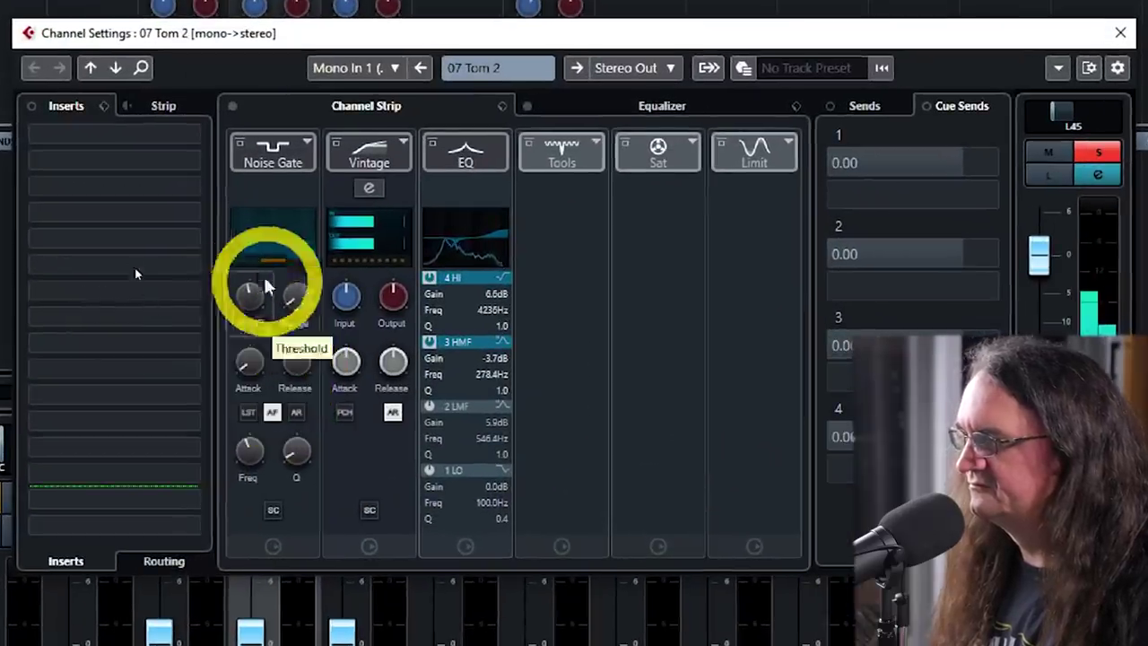
{"action": "left_click_drag", "start_coordinate": [466, 311], "coordinate": [471, 305]}
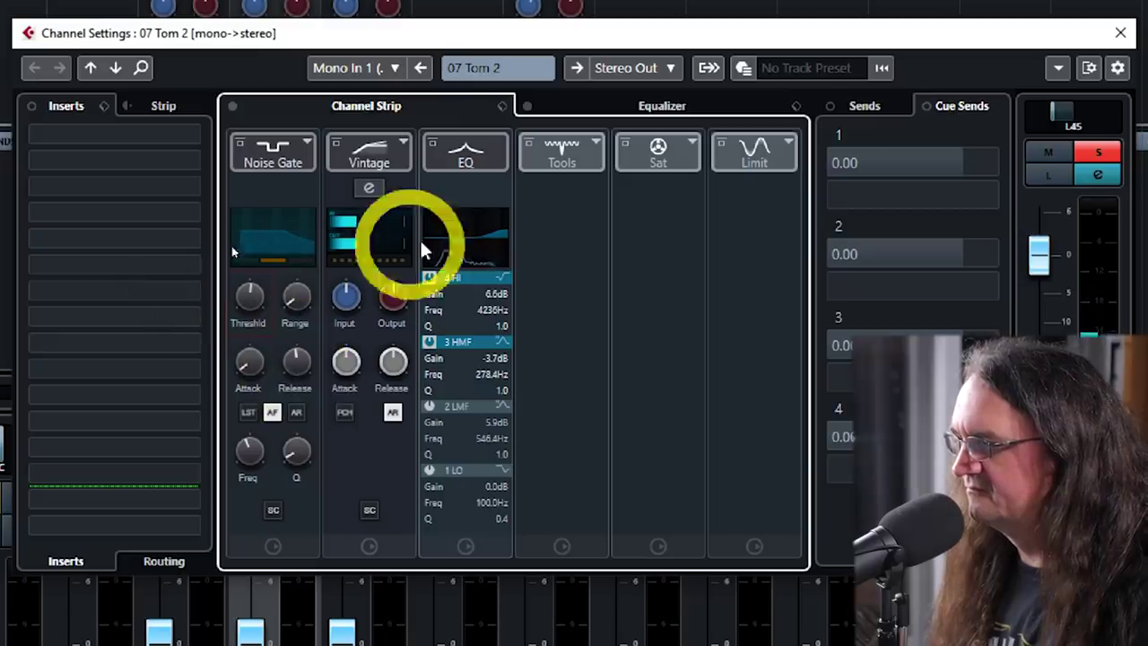
Set Tom 2's high-mid EQ band to -3.9 dB at 506.2 Hz with Q 0.9 and its high shelf to 3.7 dB at 6697 Hz.
{"action": "left_click", "coordinate": [633, 108]}
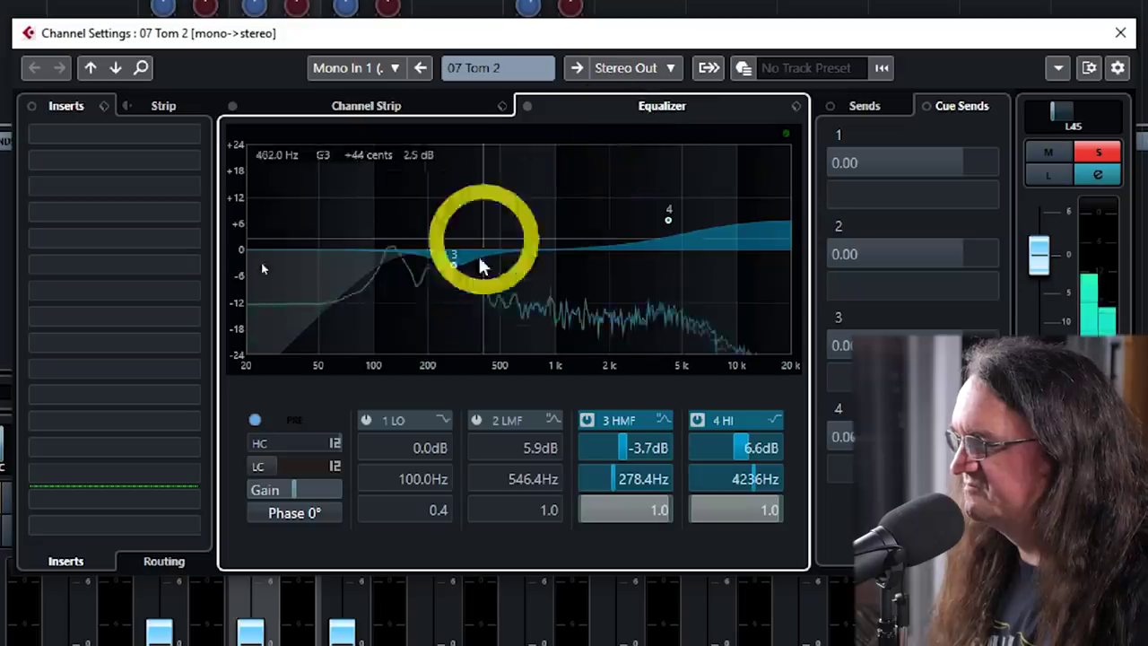
{"action": "left_click_drag", "start_coordinate": [457, 262], "coordinate": [502, 274]}
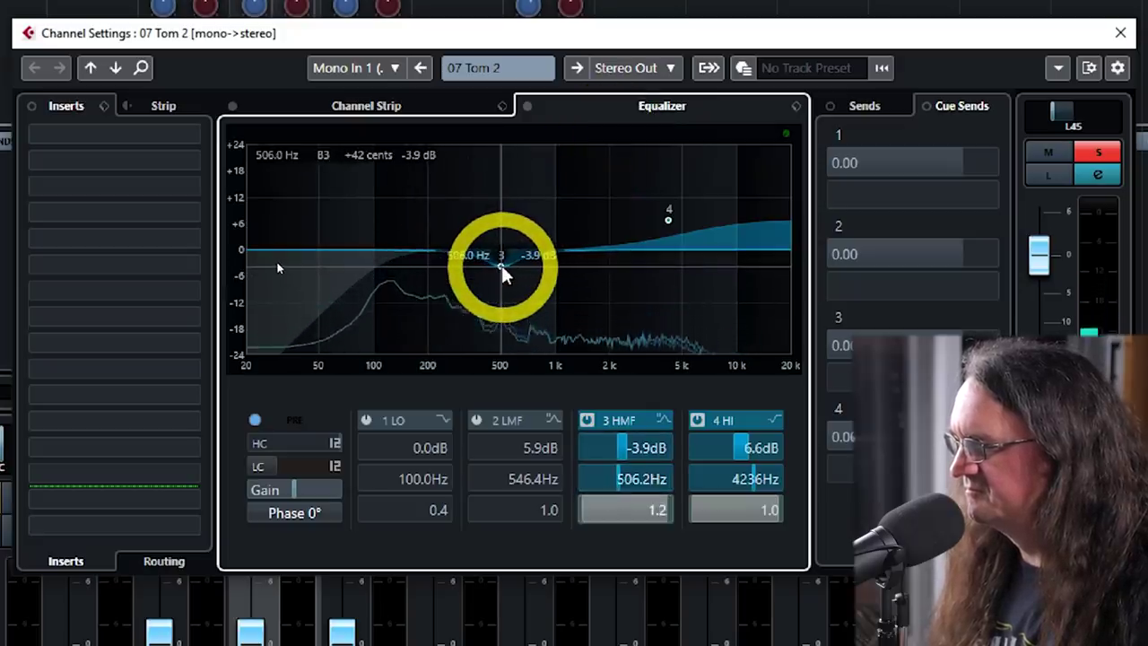
{"action": "scroll", "coordinate": [502, 273], "scroll_direction": "down", "scroll_amount": 7}
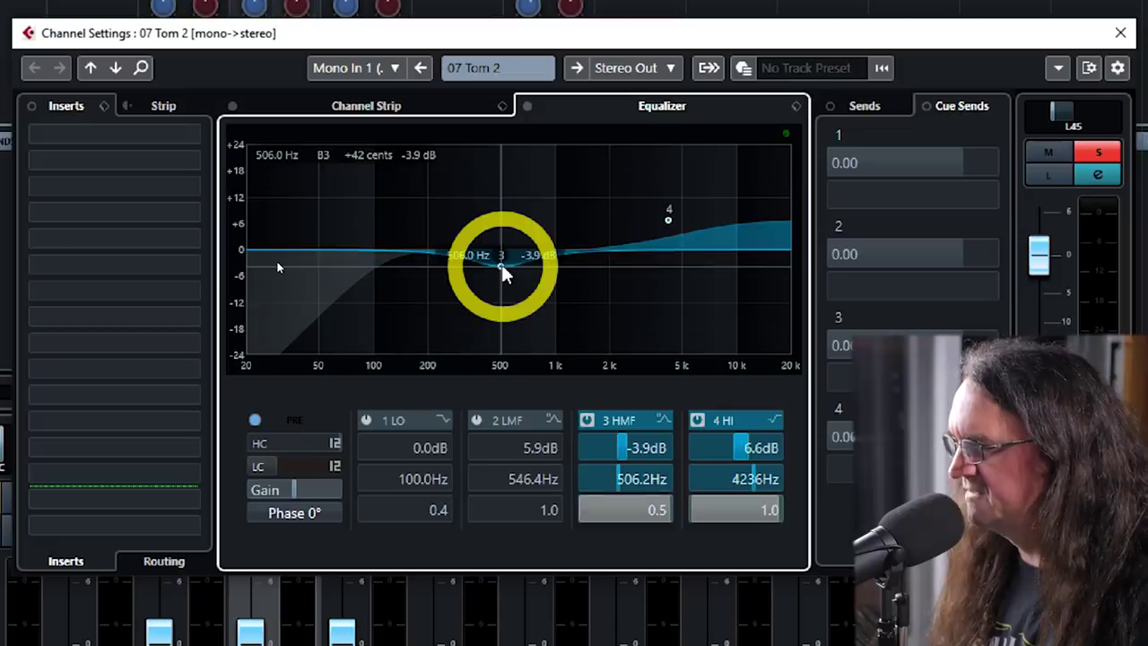
{"action": "scroll", "coordinate": [502, 274], "scroll_direction": "up", "scroll_amount": 1}
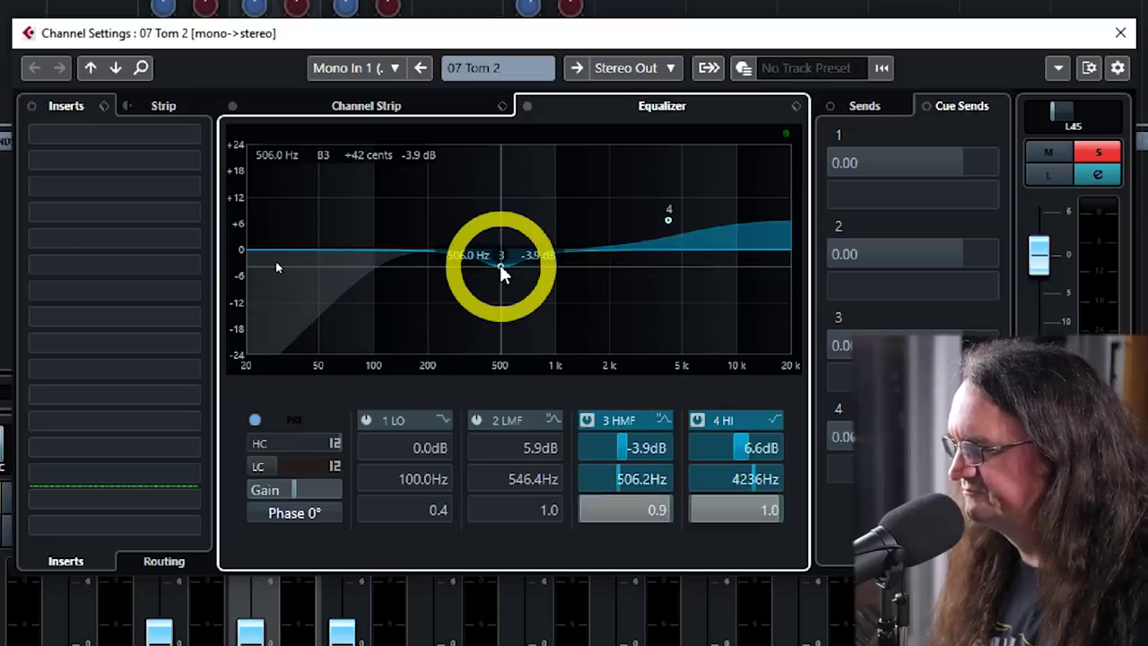
{"action": "left_click", "coordinate": [503, 267]}
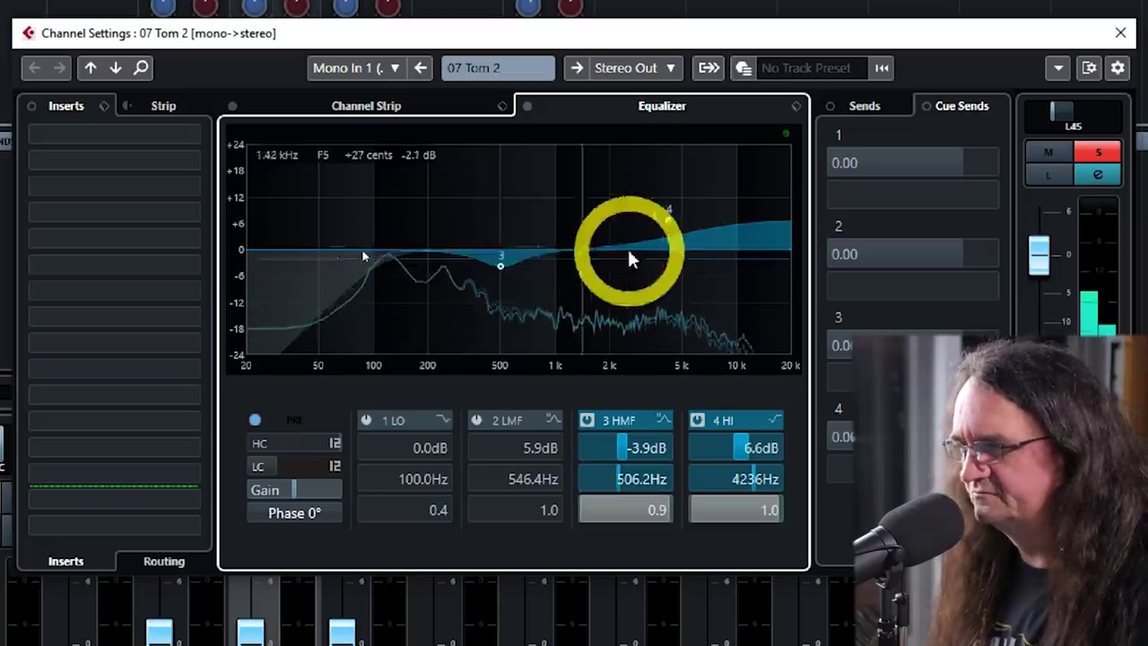
{"action": "left_click_drag", "start_coordinate": [668, 221], "coordinate": [704, 233]}
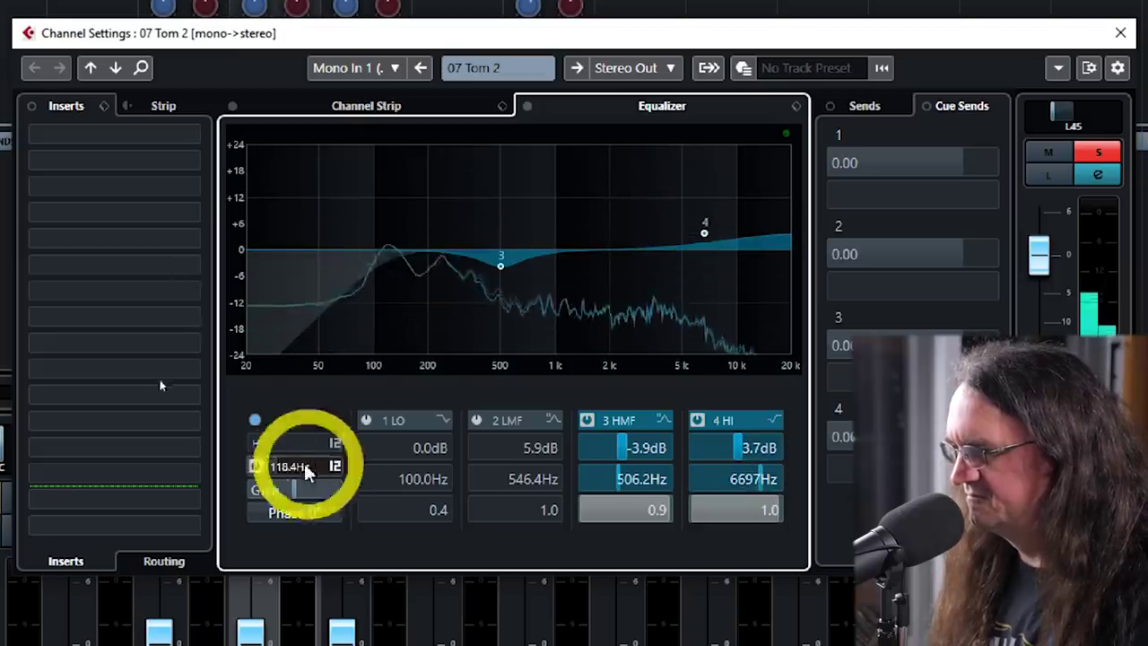
Lower Tom 2's low-cut filter to 54.5 Hz and move its high-mid EQ cut to 373 Hz.
{"action": "left_click", "coordinate": [257, 466]}
{"action": "left_click_drag", "start_coordinate": [259, 469], "coordinate": [256, 470]}
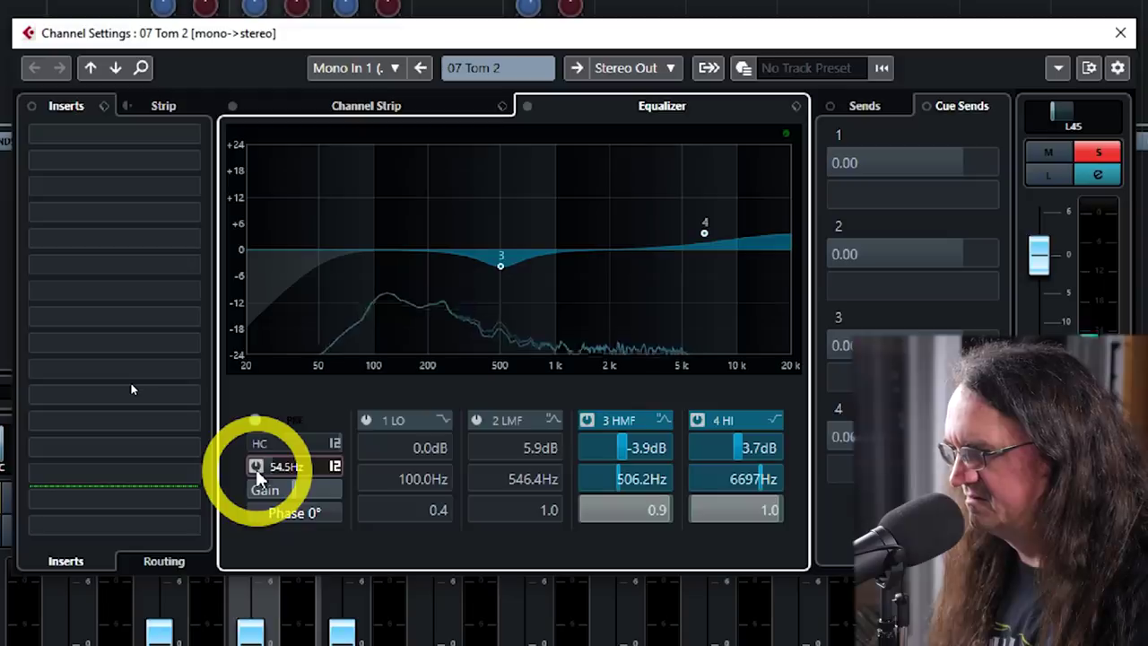
{"action": "left_click", "coordinate": [257, 468]}
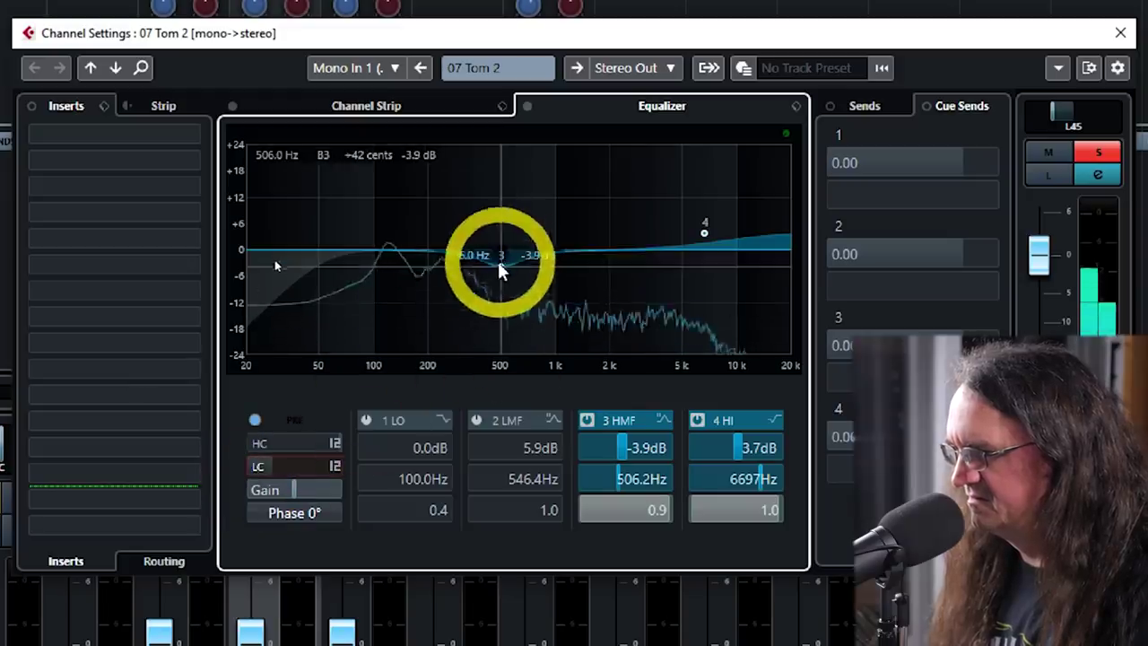
{"action": "left_click_drag", "start_coordinate": [503, 262], "coordinate": [476, 265]}
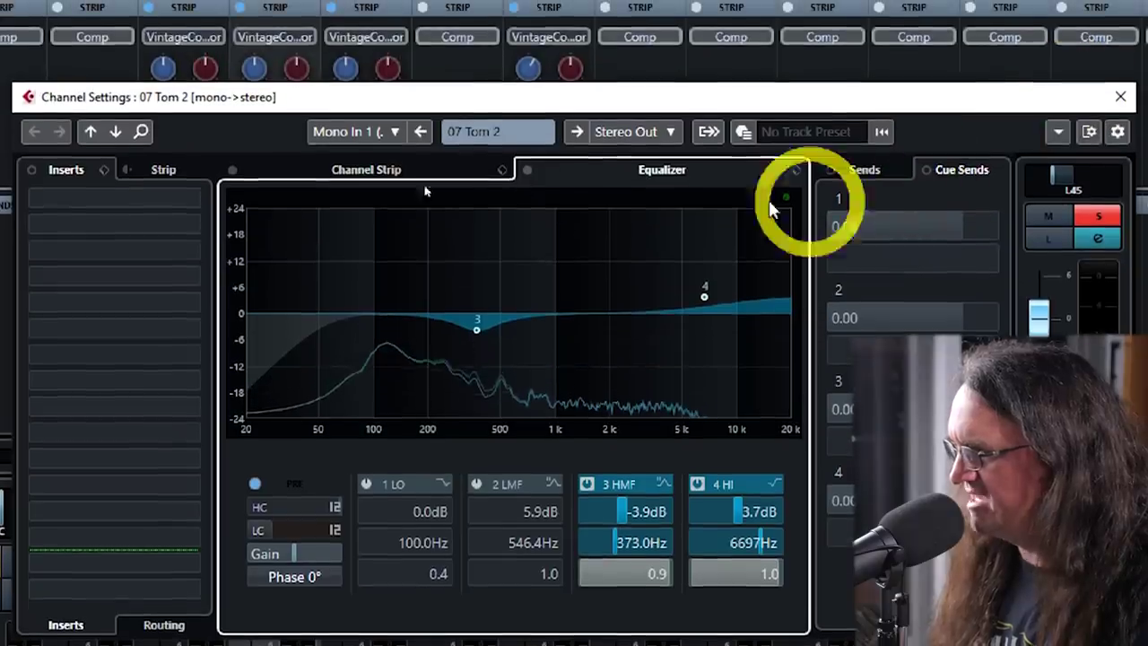
Set the input of Tom 2's vintage compressor to 15.1 dB and close the channel settings.
{"action": "left_click", "coordinate": [370, 107]}
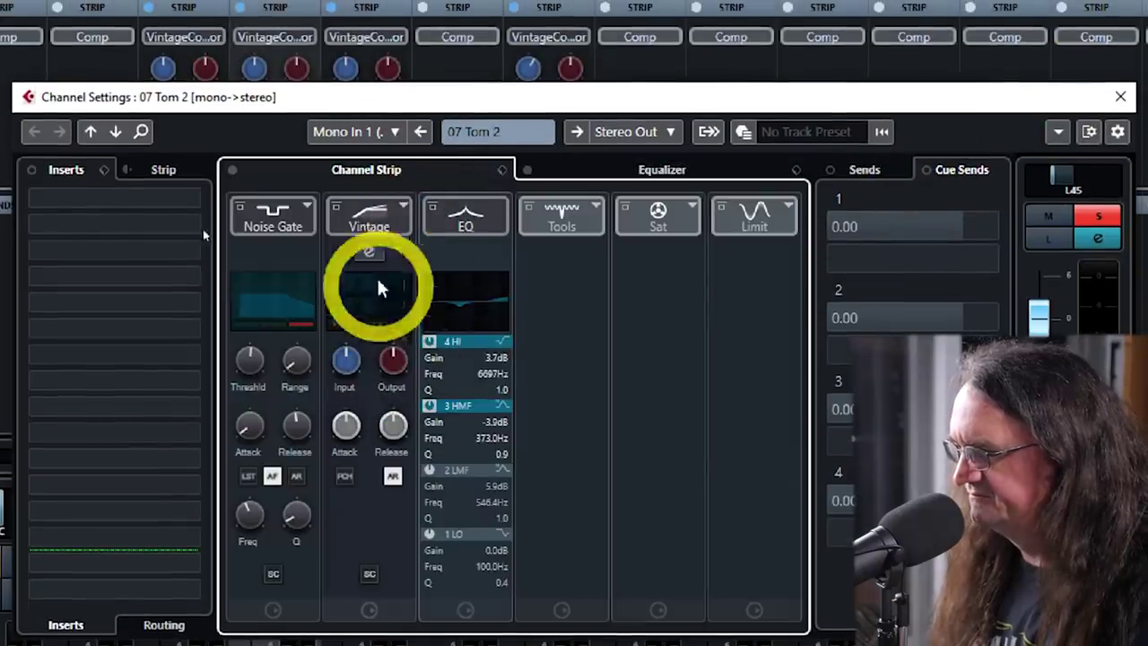
{"action": "left_click", "coordinate": [370, 253]}
{"action": "left_click_drag", "start_coordinate": [301, 529], "coordinate": [303, 532]}
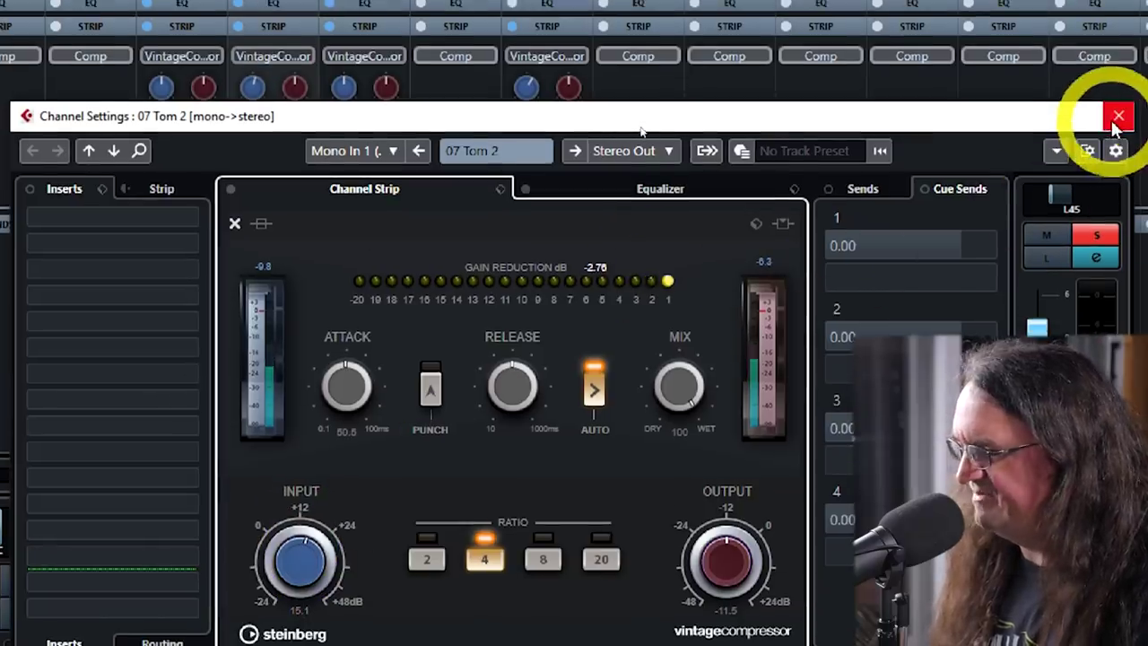
{"action": "left_click", "coordinate": [1118, 116]}
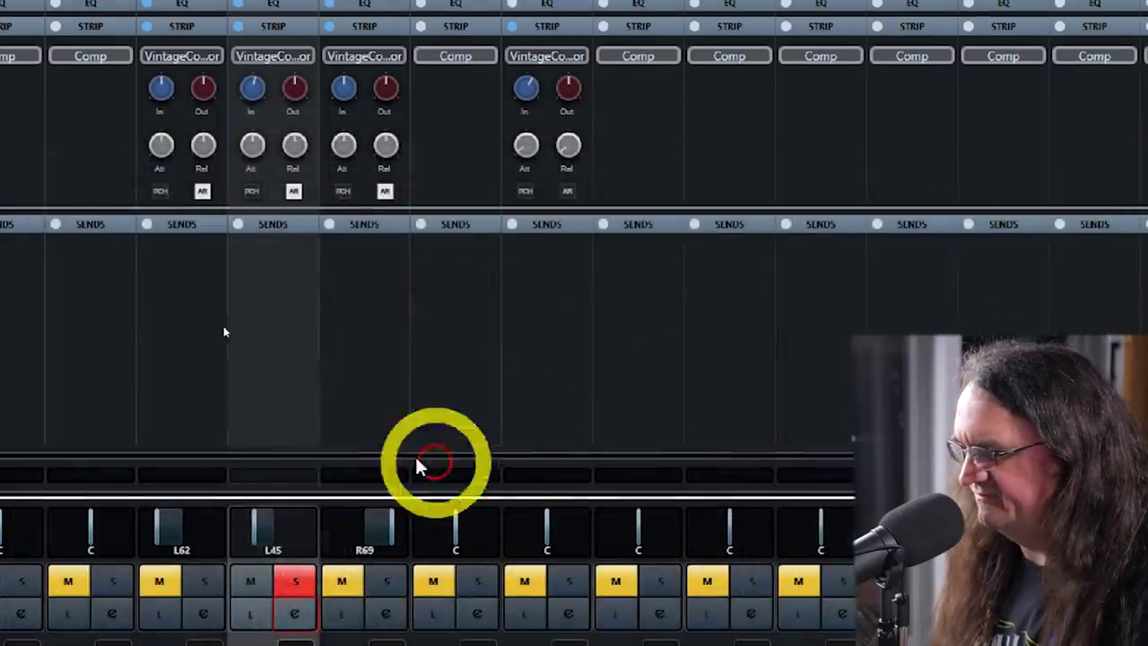
{"action": "left_click", "coordinate": [297, 546]}
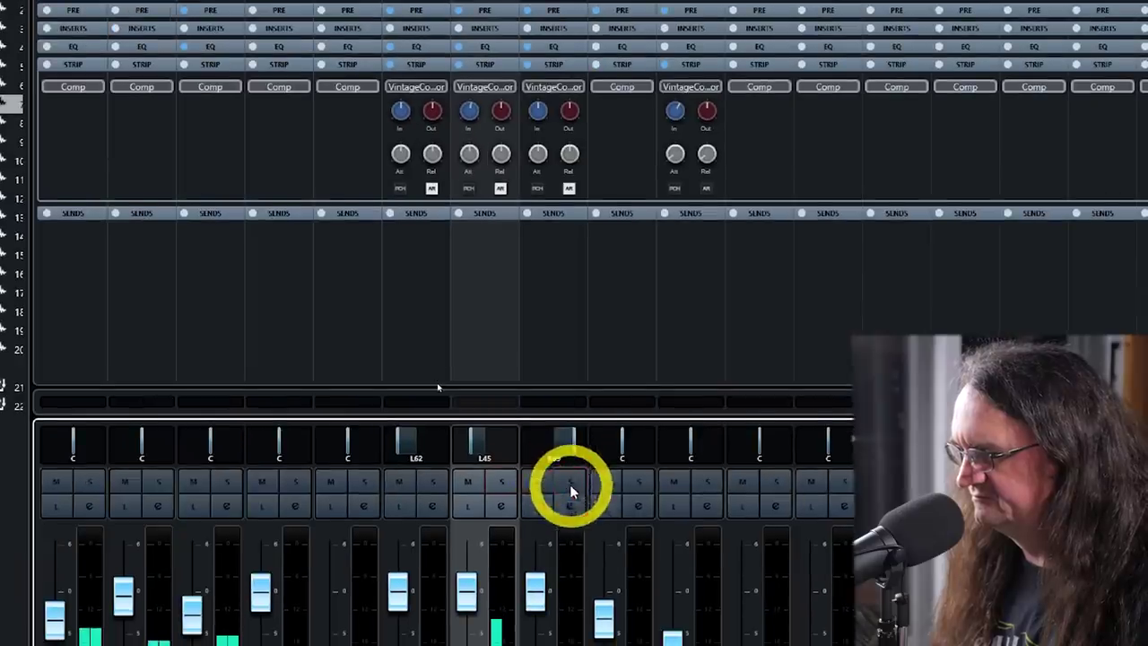
{"action": "left_click", "coordinate": [568, 488]}
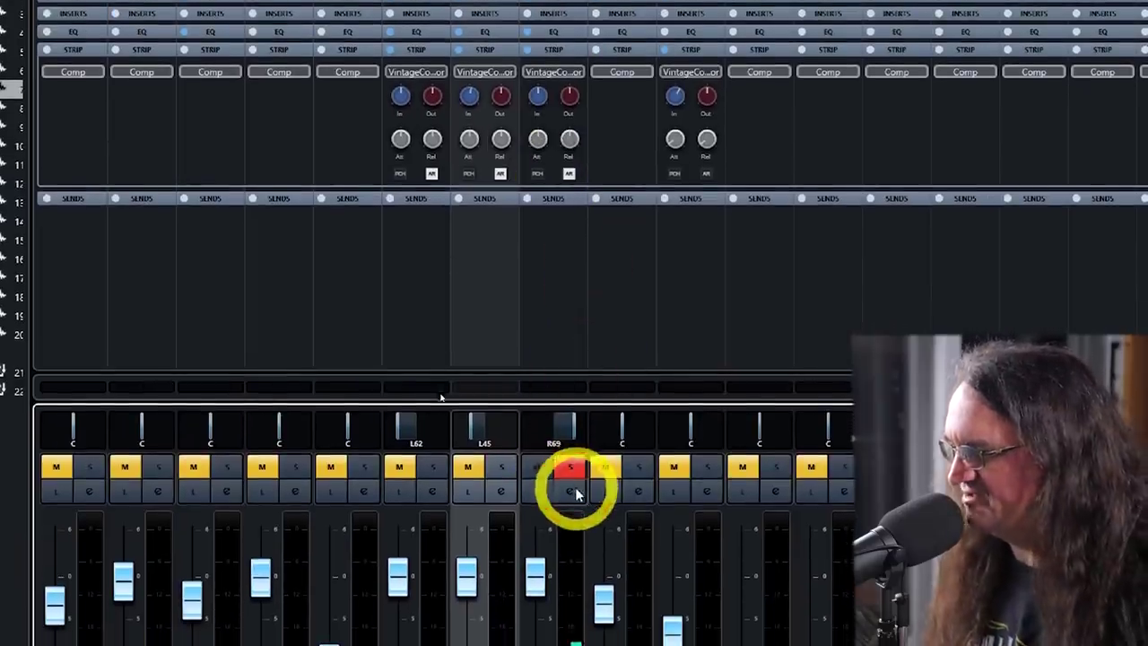
{"action": "left_click", "coordinate": [569, 506]}
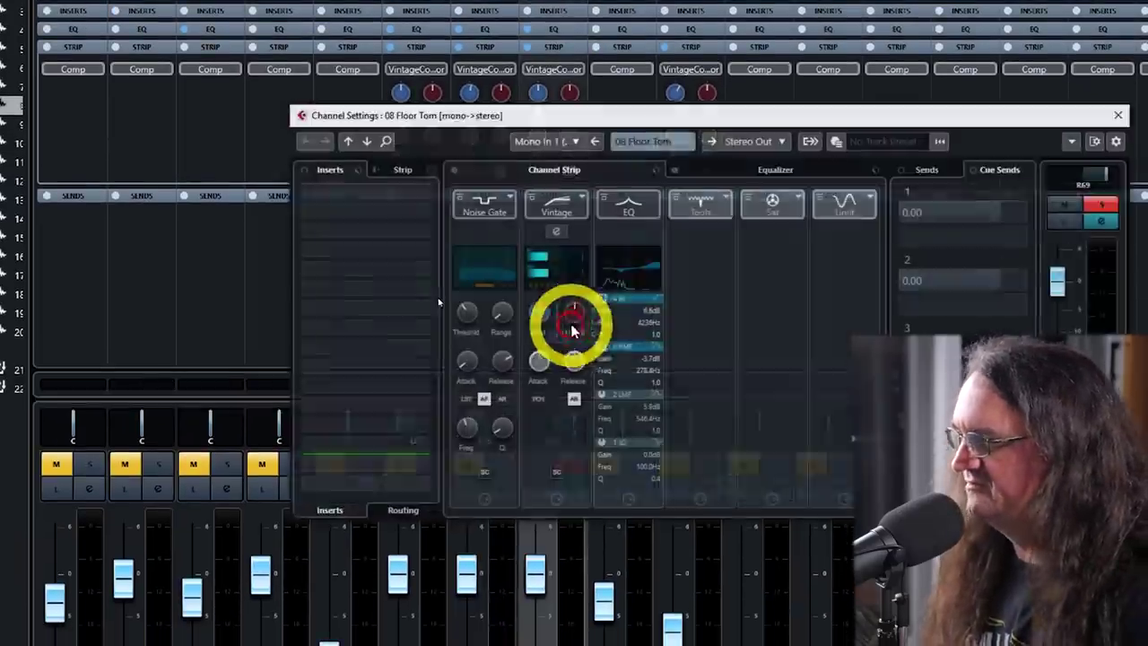
Set the Floor Tom's EQ high shelf to 3.9 dB at 6284 Hz and its high-mid cut to -4.6 dB at 407.8 Hz.
{"action": "left_click", "coordinate": [753, 170]}
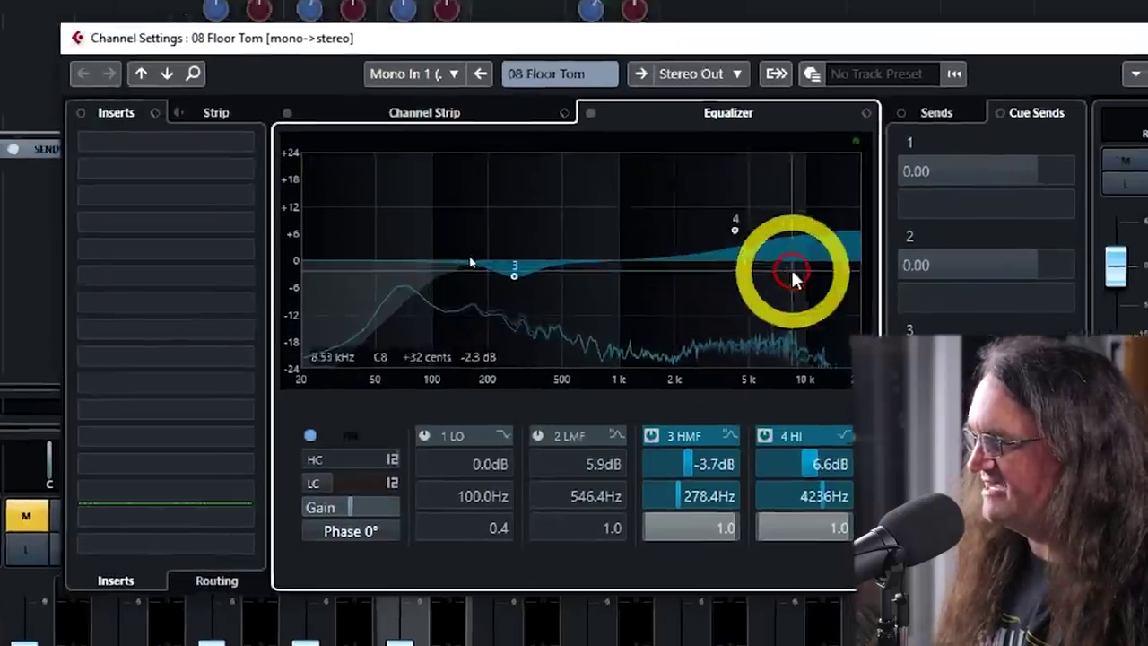
{"action": "left_click_drag", "start_coordinate": [735, 230], "coordinate": [770, 240]}
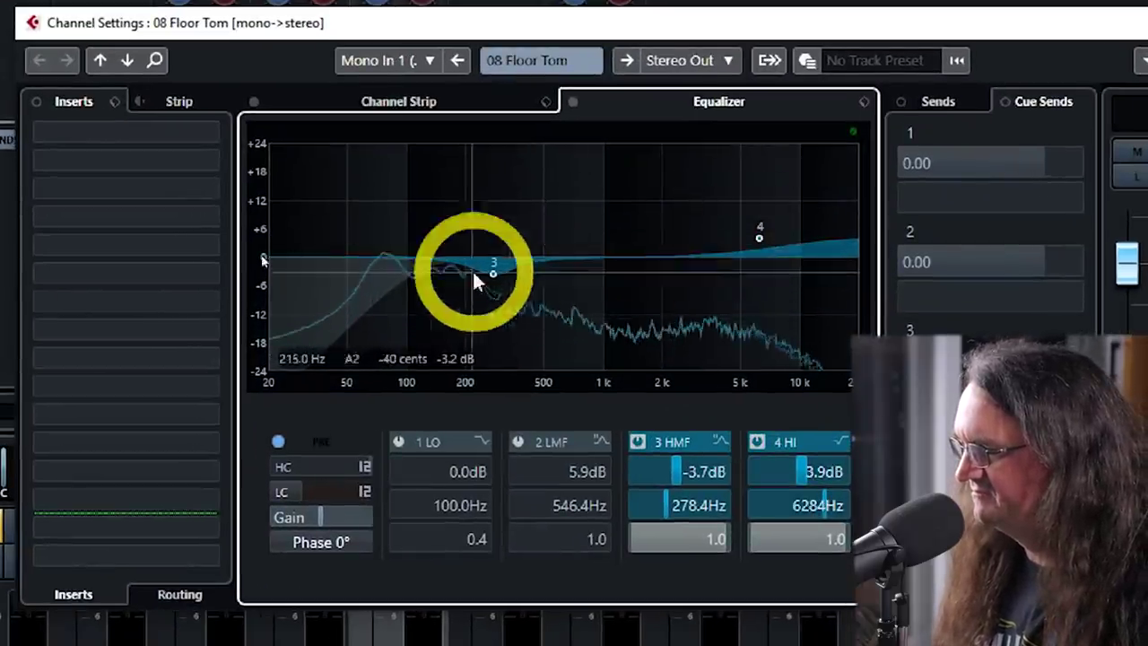
{"action": "left_click_drag", "start_coordinate": [473, 274], "coordinate": [526, 281]}
Lower the Floor Tom's low-cut filter to about 70 Hz and fine-tune its high shelf to 4.1 dB at 6365 Hz.
{"action": "left_click", "coordinate": [296, 502]}
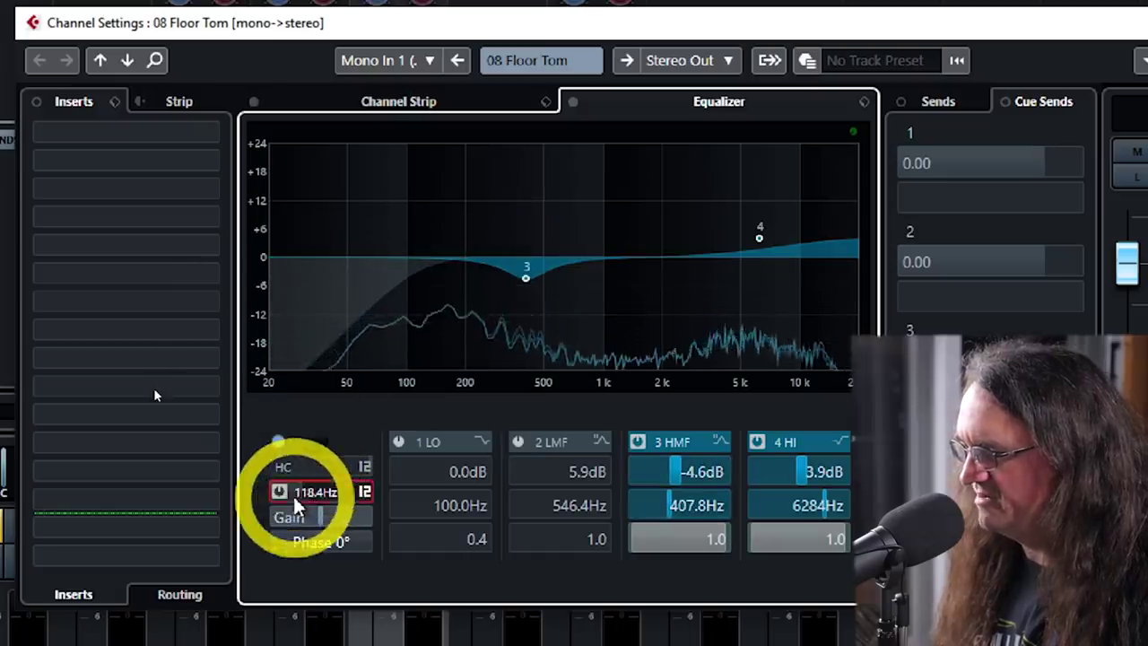
{"action": "left_click_drag", "start_coordinate": [296, 502], "coordinate": [280, 504]}
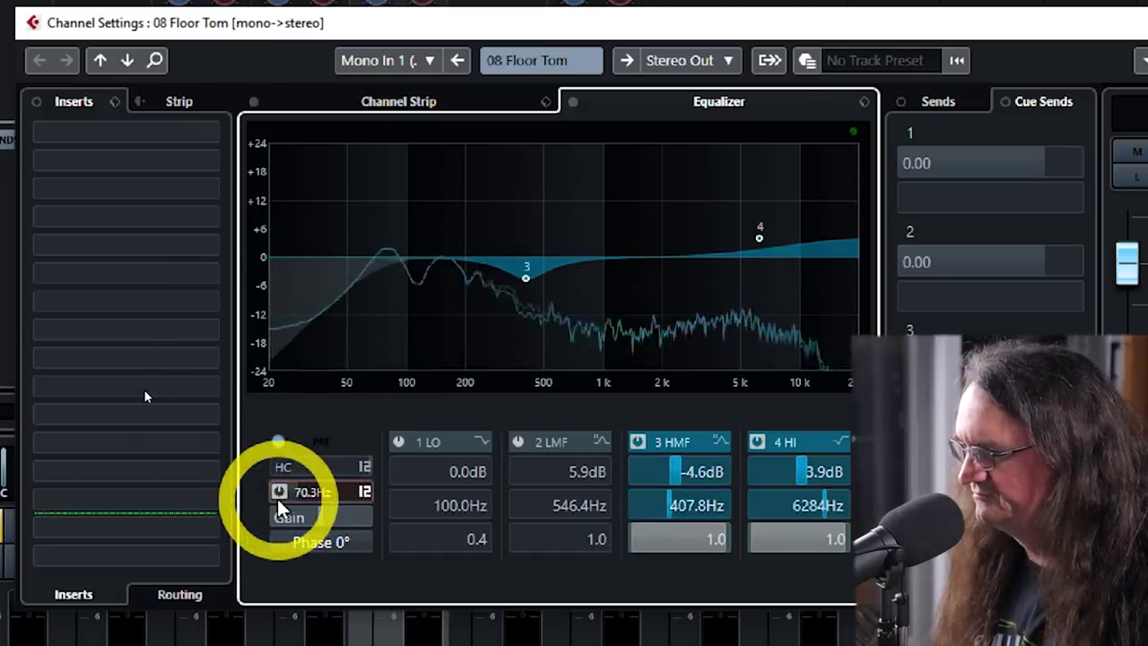
{"action": "left_click", "coordinate": [278, 492]}
{"action": "left_click_drag", "start_coordinate": [759, 238], "coordinate": [760, 240]}
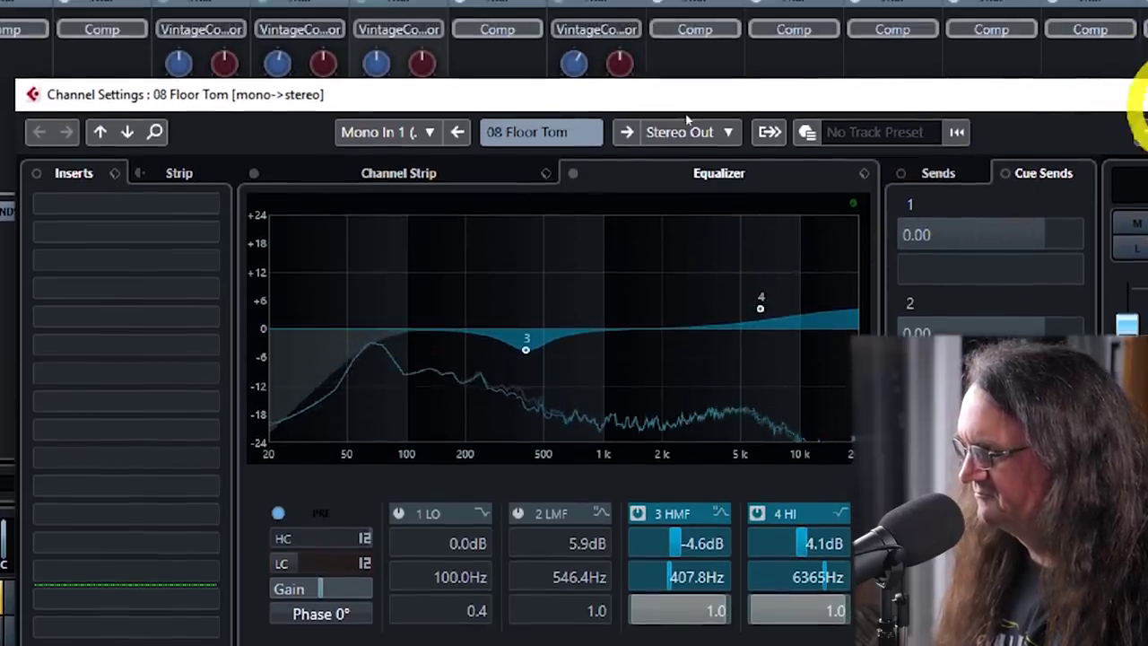
Adjust the Floor Tom's noise gate threshold and move the EQ ahead of the vintage compressor in its channel strip.
{"action": "left_click", "coordinate": [377, 180]}
{"action": "left_click_drag", "start_coordinate": [266, 400], "coordinate": [295, 370]}
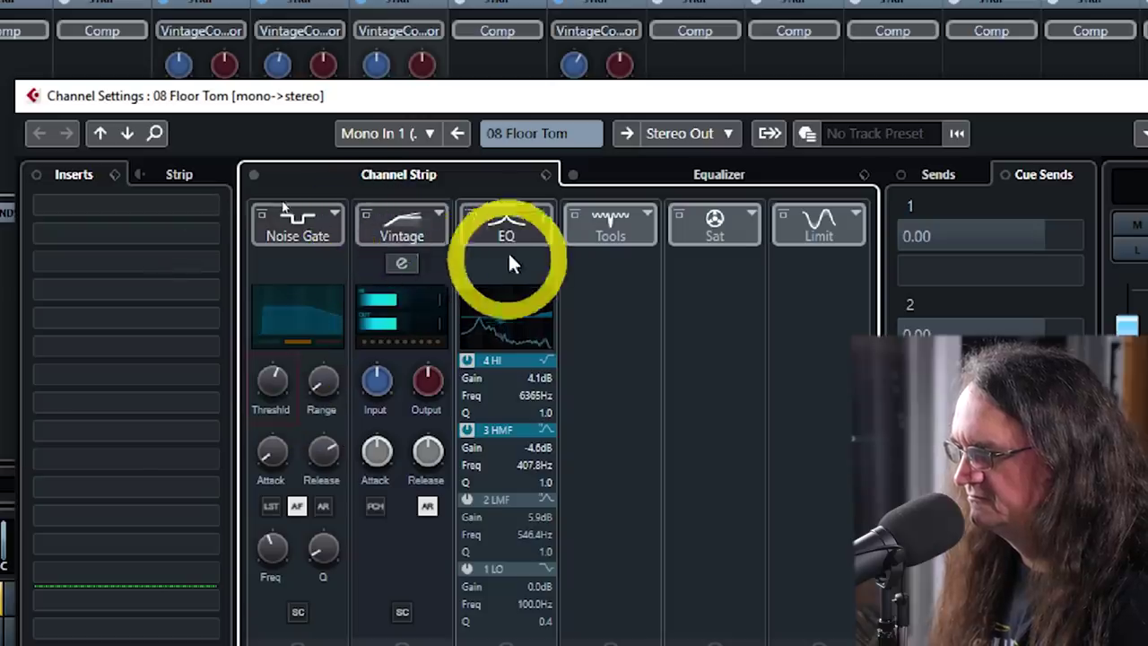
{"action": "left_click_drag", "start_coordinate": [499, 223], "coordinate": [414, 223]}
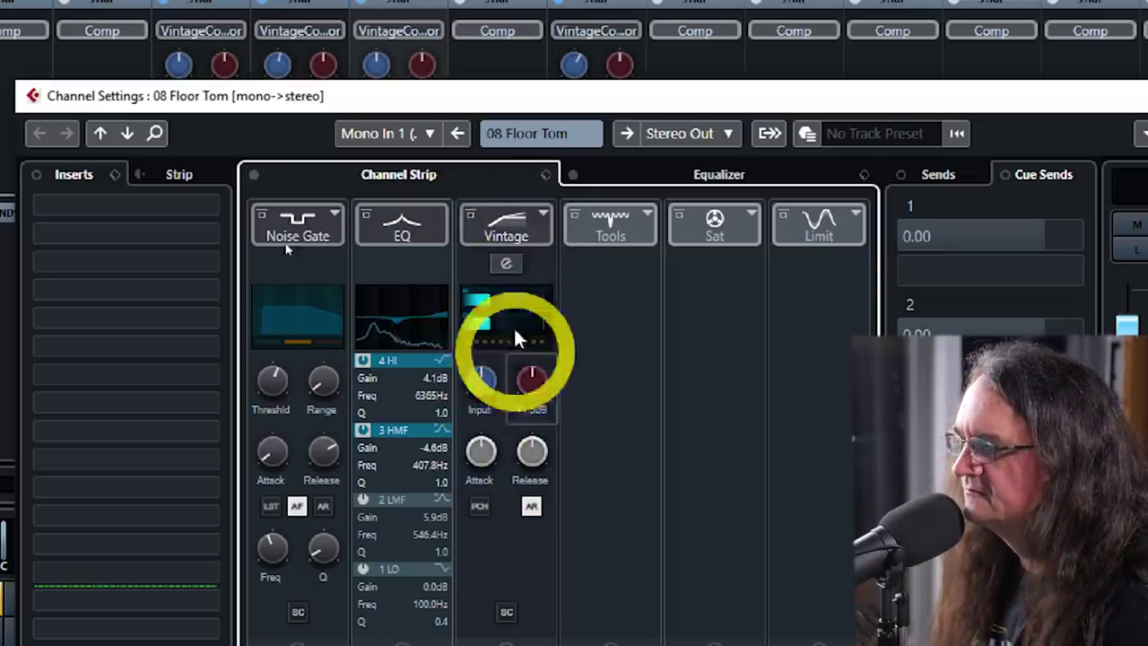
Set the Floor Tom's vintage compressor to 44.0 ms attack and 23.0 dB input, close its channel settings and unsolo it.
{"action": "left_click", "coordinate": [506, 260]}
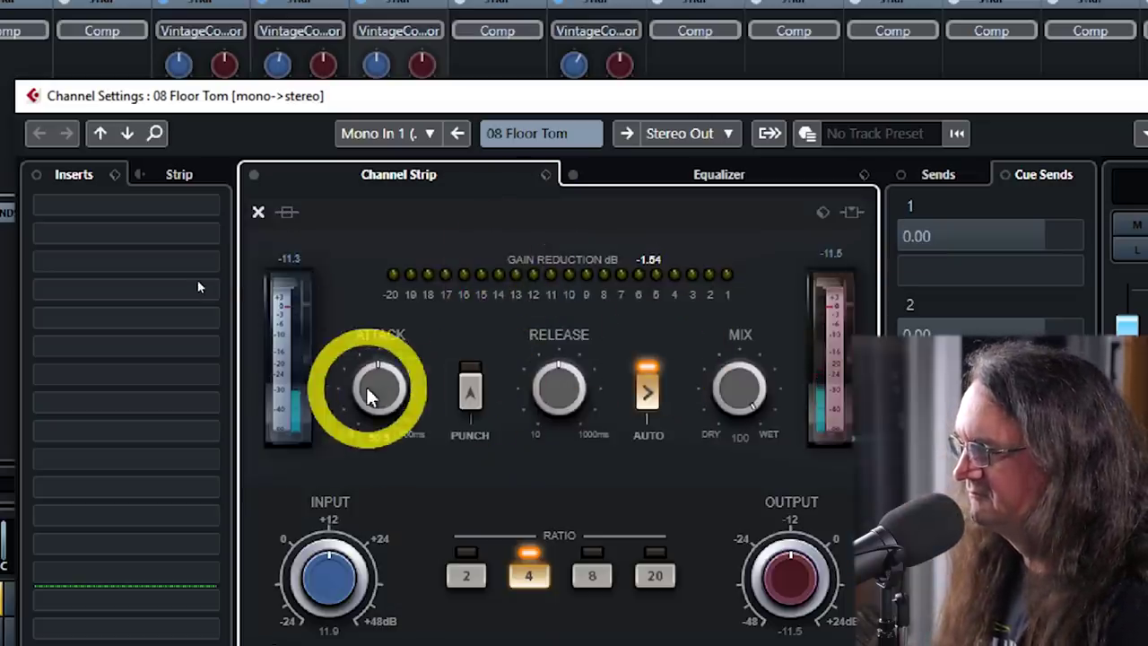
{"action": "left_click_drag", "start_coordinate": [371, 389], "coordinate": [384, 420]}
{"action": "left_click_drag", "start_coordinate": [321, 599], "coordinate": [344, 536]}
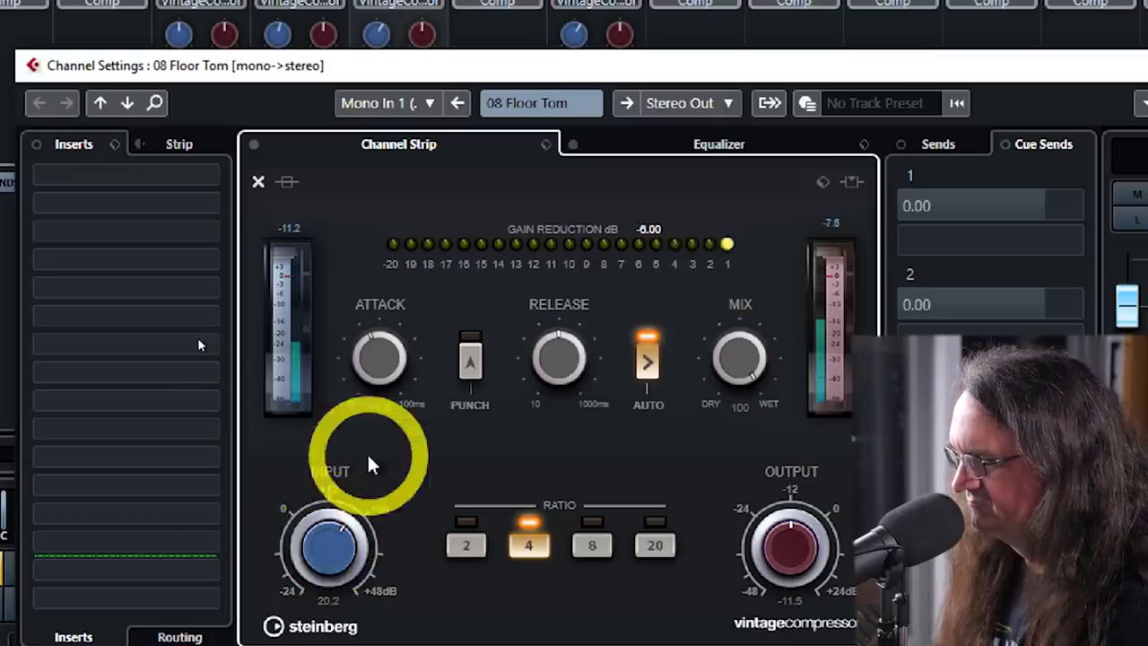
{"action": "mouse_move", "coordinate": [341, 535]}
{"action": "left_mouse_down"}
{"action": "mouse_move", "coordinate": [324, 538]}
{"action": "mouse_move", "coordinate": [341, 536]}
{"action": "left_mouse_up"}
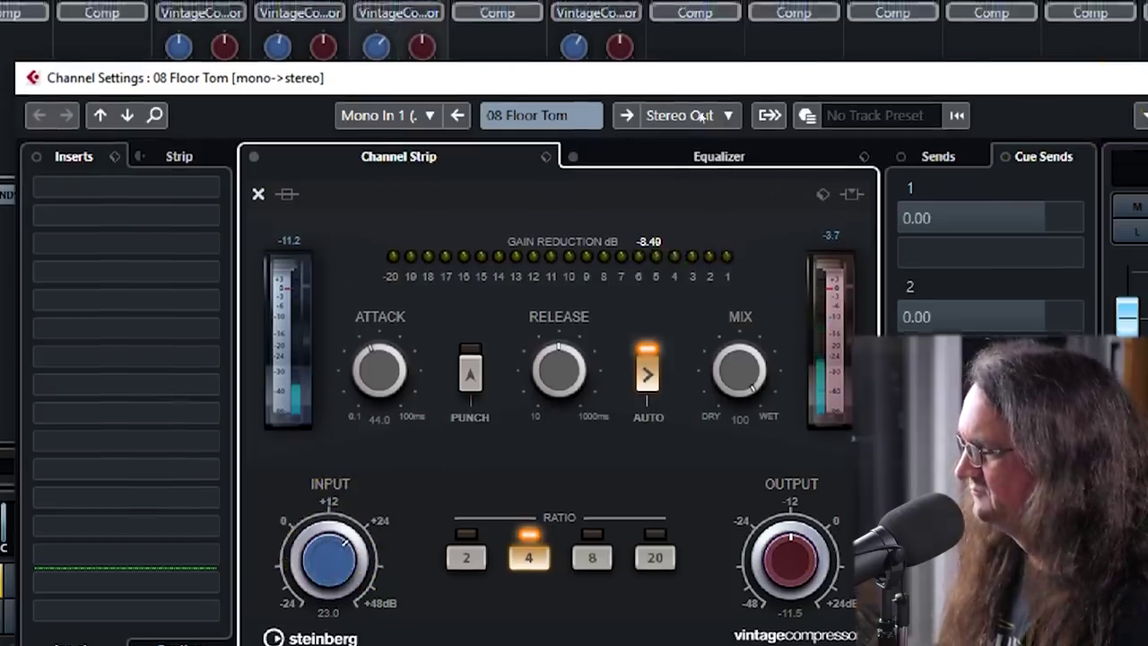
{"action": "left_click", "coordinate": [1145, 67]}
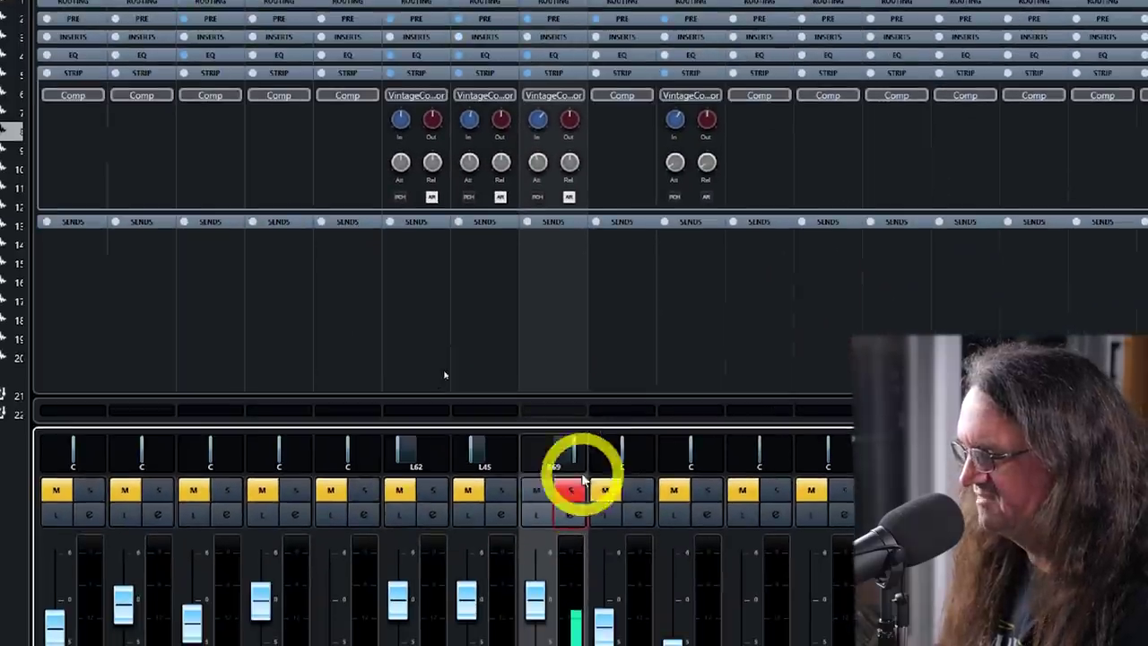
{"action": "left_click", "coordinate": [569, 490]}
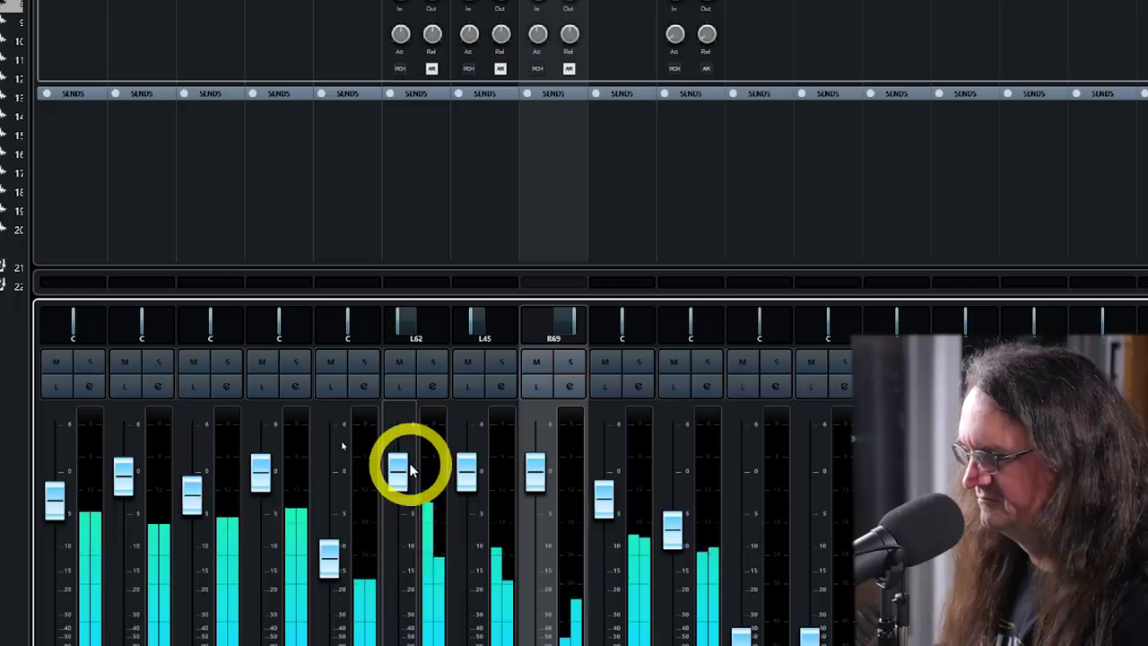
Solo Tom 1, set its vintage compressor to 23.0 dB input and -7.2 dB output, close the settings and unsolo it.
{"action": "left_click", "coordinate": [432, 362]}
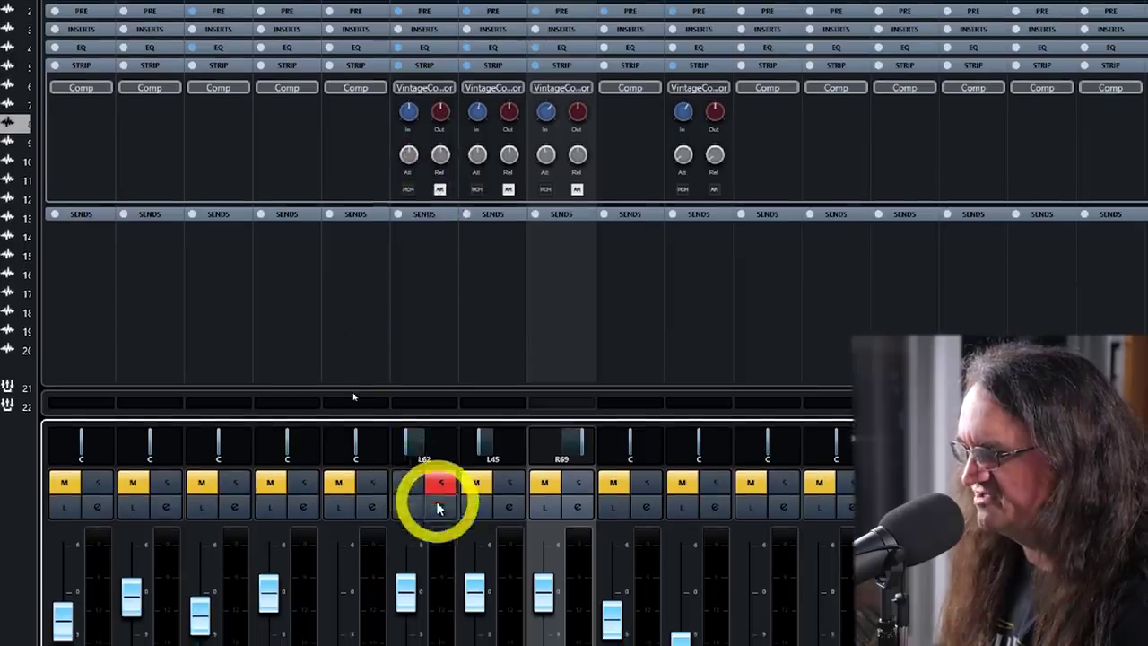
{"action": "left_click", "coordinate": [439, 487]}
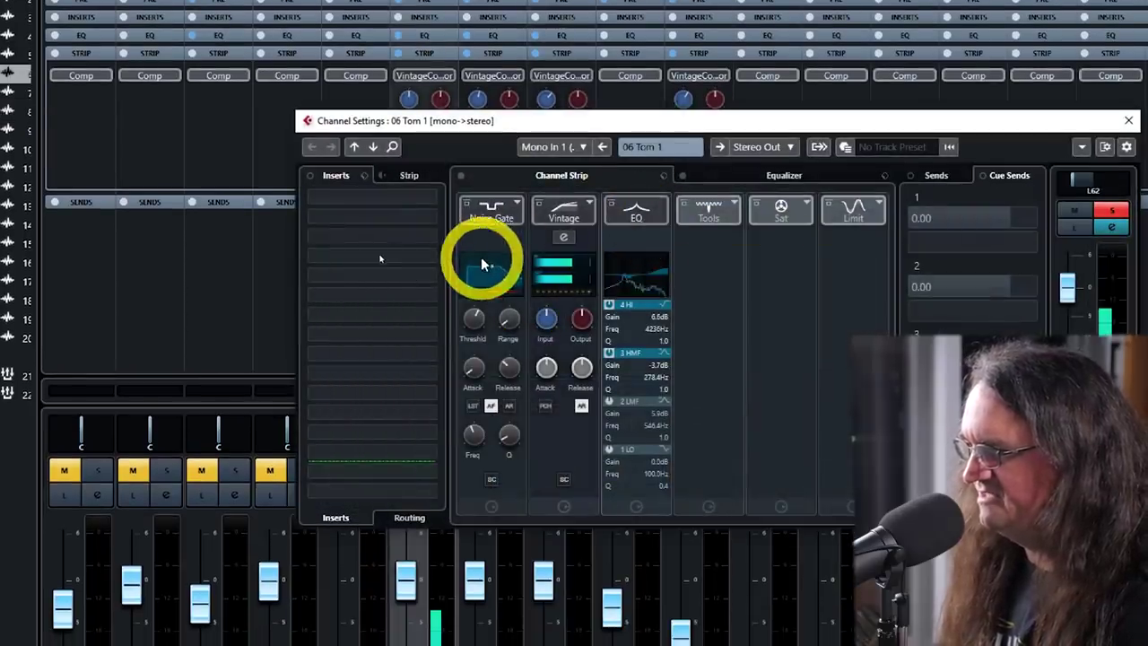
{"action": "left_click", "coordinate": [563, 237]}
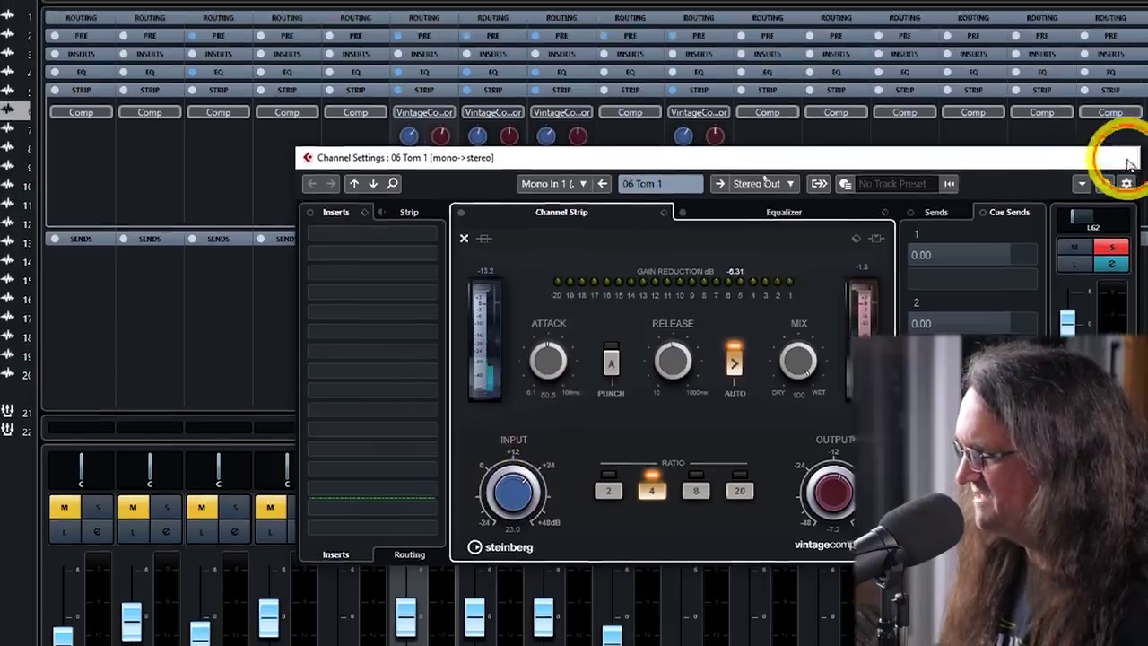
{"action": "left_click", "coordinate": [1128, 120]}
{"action": "left_click", "coordinate": [441, 470]}
{"action": "left_click", "coordinate": [473, 492]}
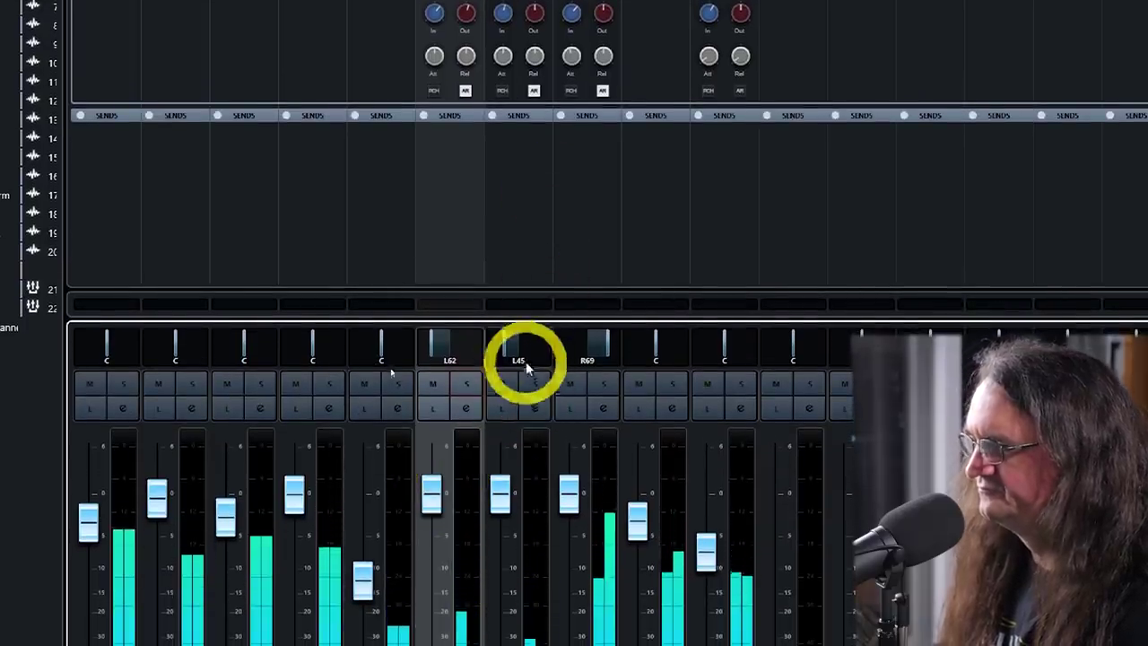
Raise the input of Tom 2's vintage compressor to 18.7 dB, increase its output slightly and close the channel settings.
{"action": "left_click", "coordinate": [532, 406]}
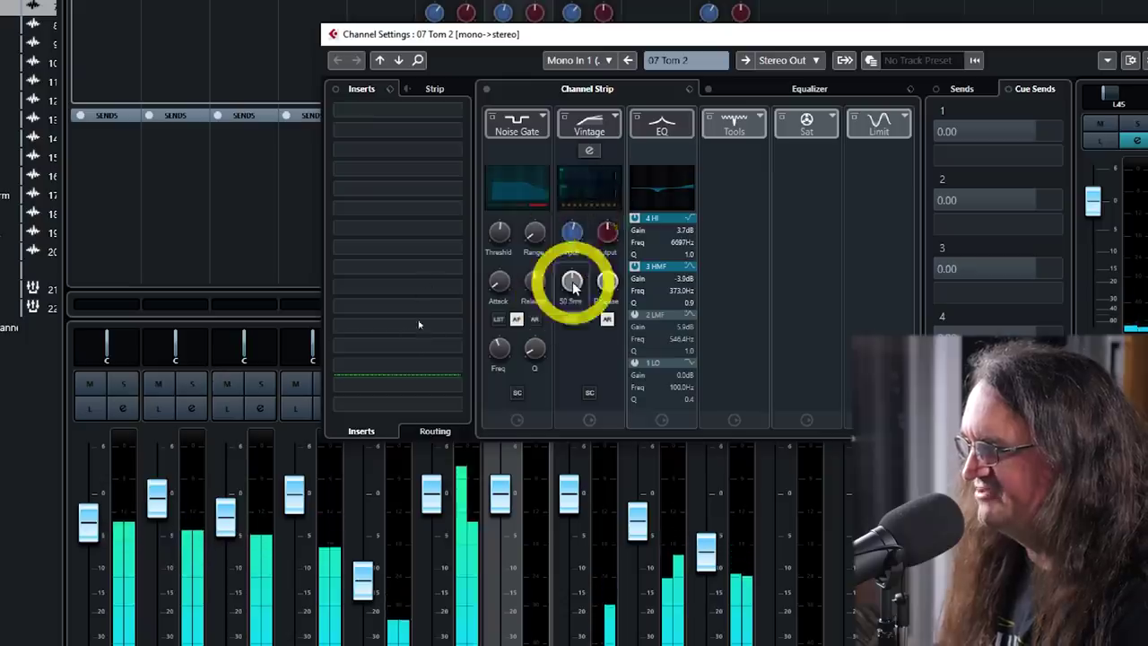
{"action": "left_click", "coordinate": [587, 174]}
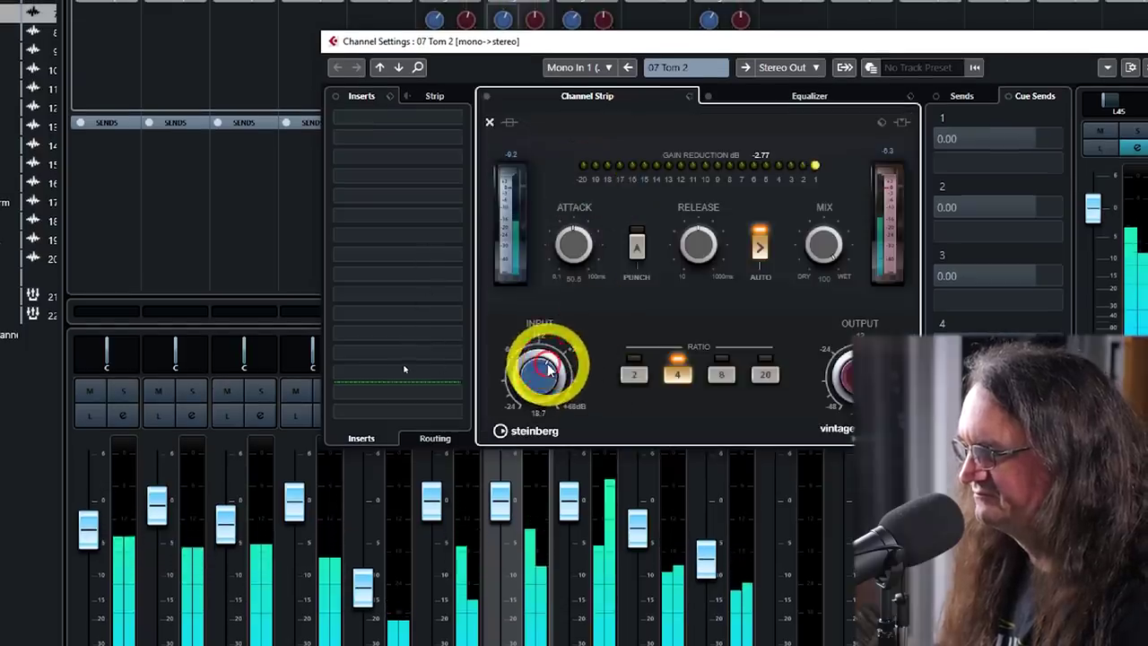
{"action": "left_click_drag", "start_coordinate": [852, 378], "coordinate": [852, 376]}
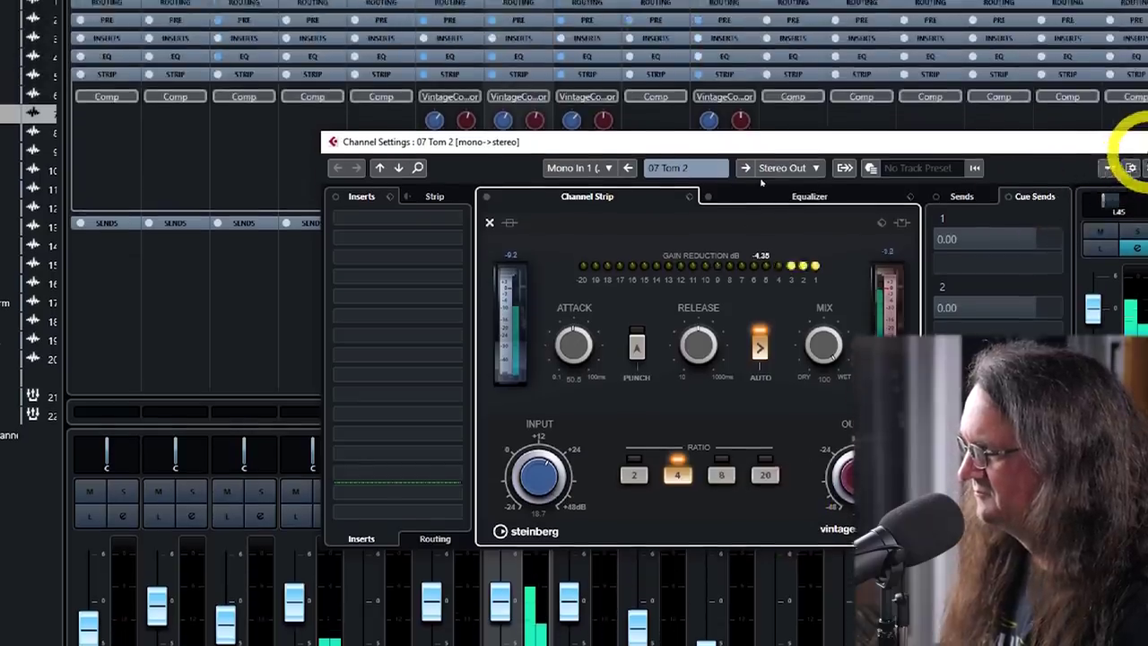
{"action": "left_click", "coordinate": [1146, 43]}
Lower Tom 1's fader slightly, set its noise gate threshold to -23.7 dB and close its channel settings.
{"action": "left_click", "coordinate": [439, 592]}
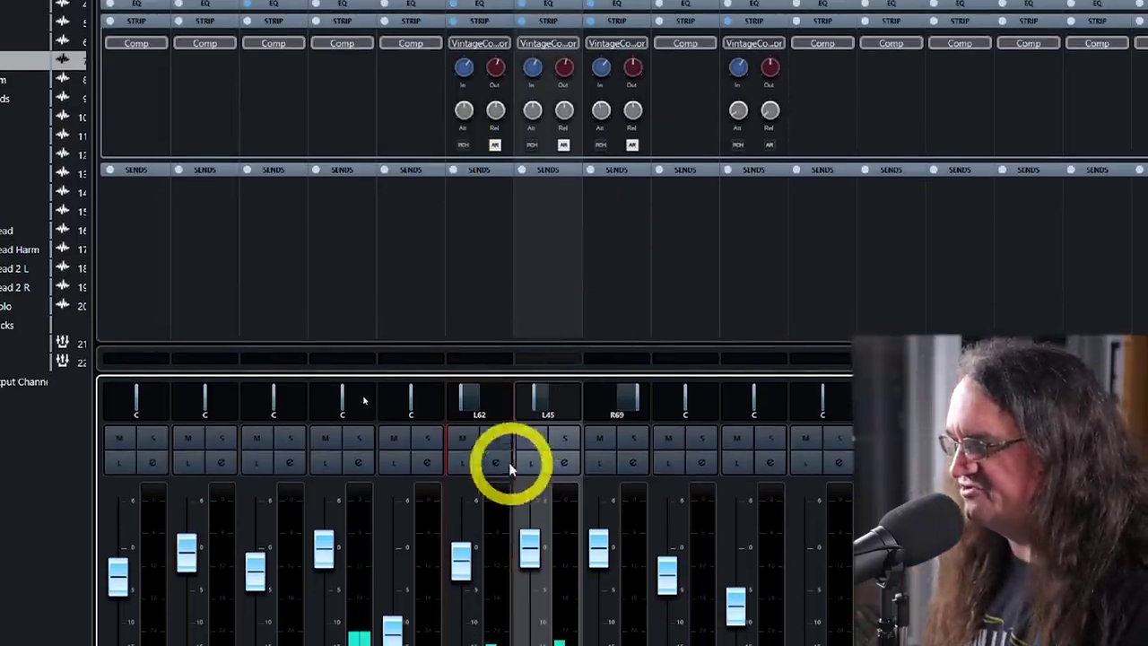
{"action": "left_click", "coordinate": [495, 487]}
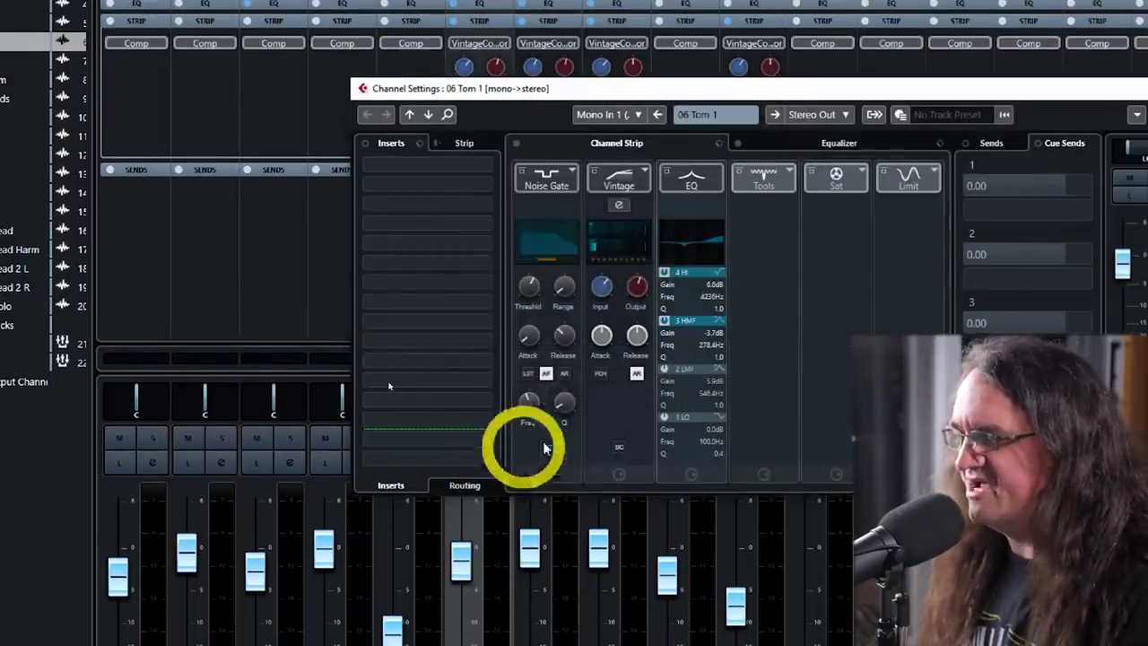
{"action": "left_click", "coordinate": [527, 287]}
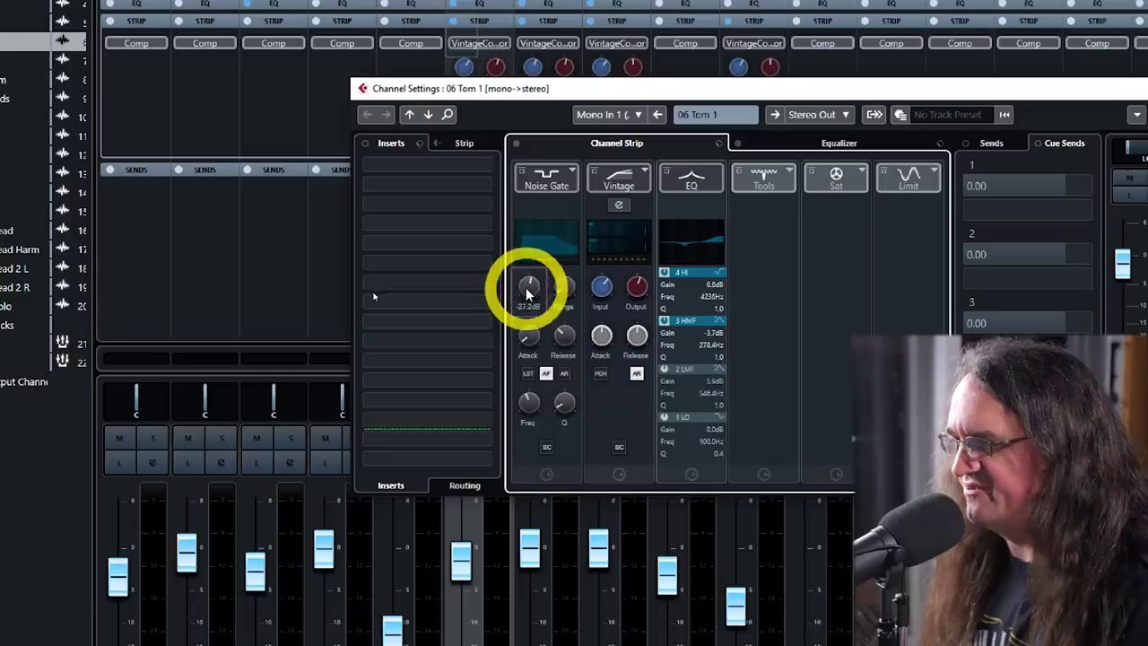
{"action": "key", "text": "space"}
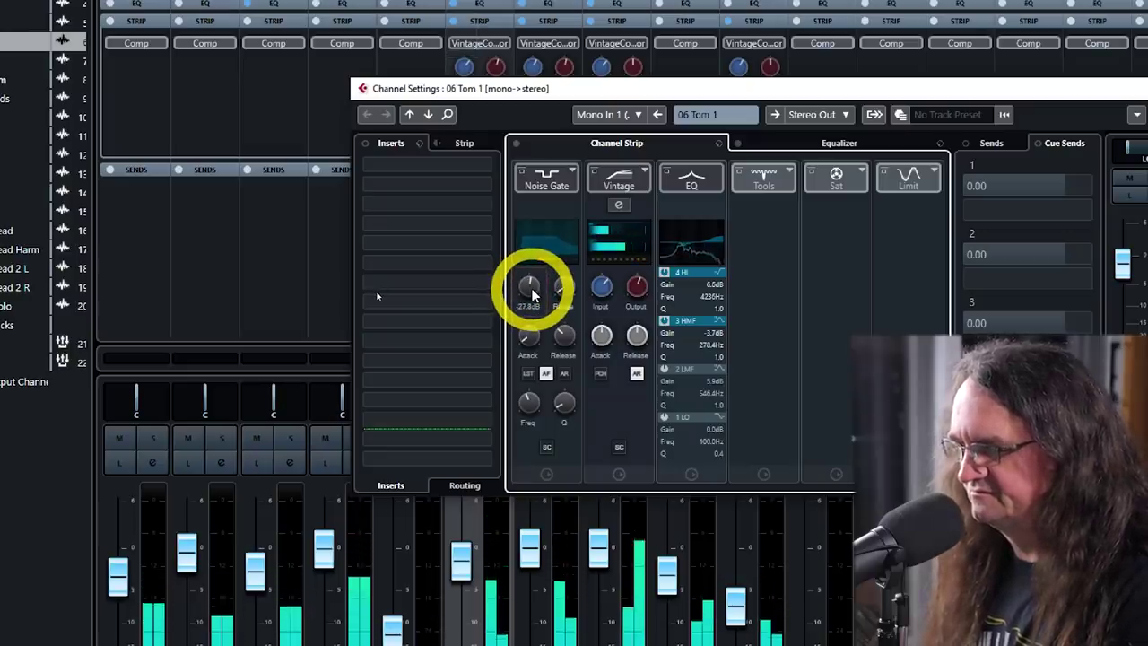
{"action": "left_click", "coordinate": [714, 168]}
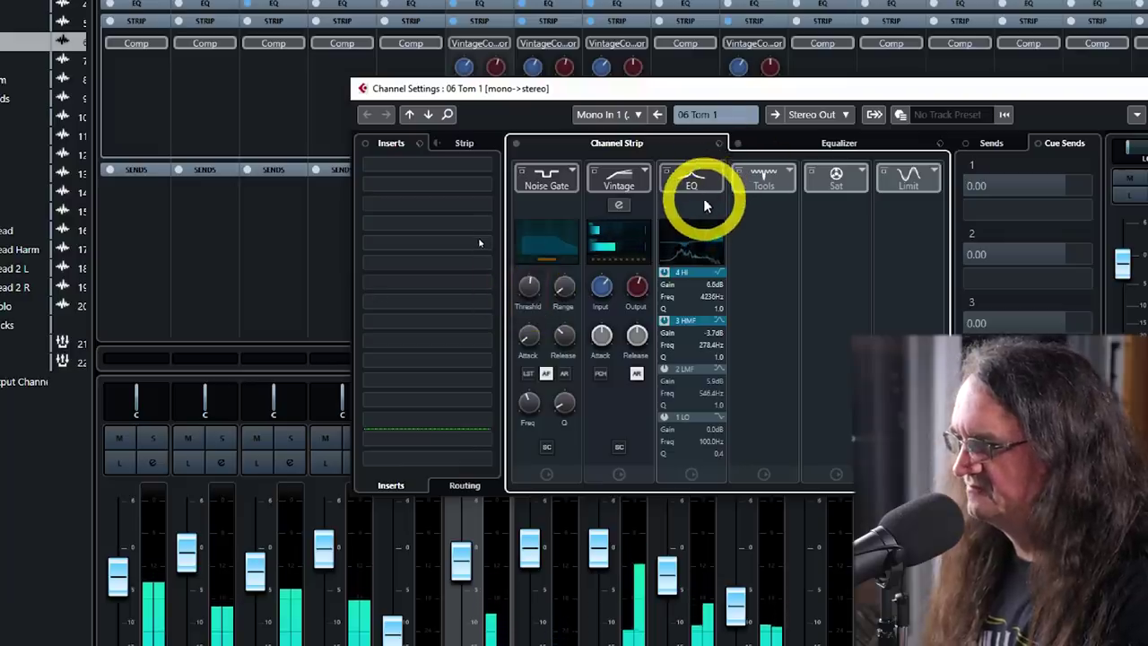
{"action": "mouse_move", "coordinate": [534, 294]}
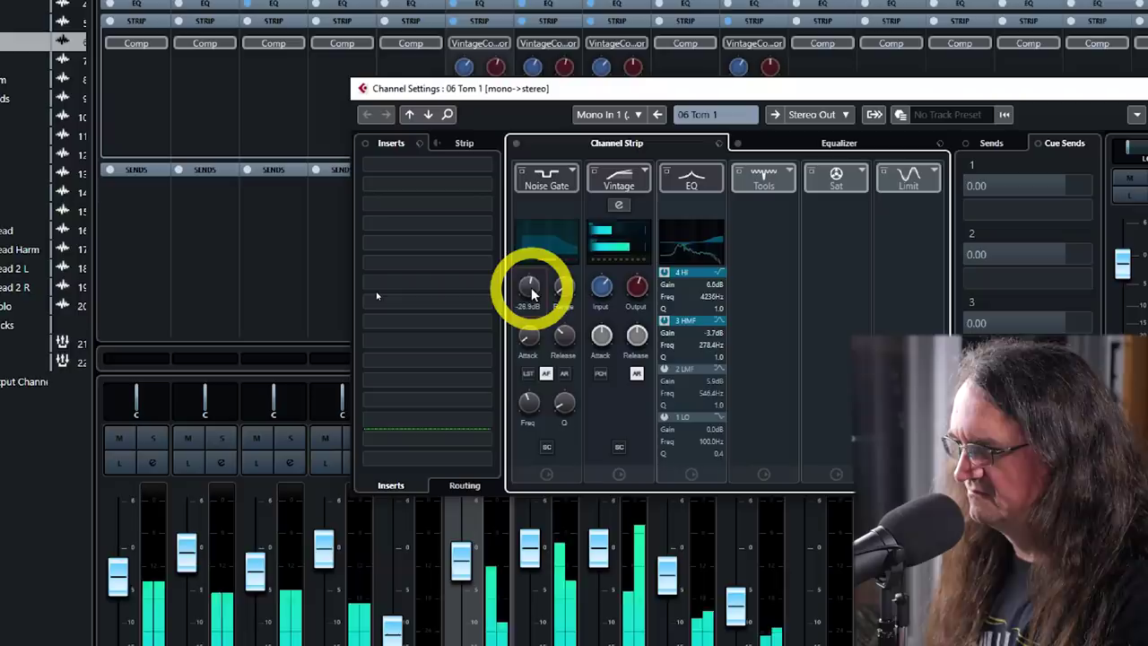
{"action": "left_click_drag", "start_coordinate": [531, 293], "coordinate": [535, 292]}
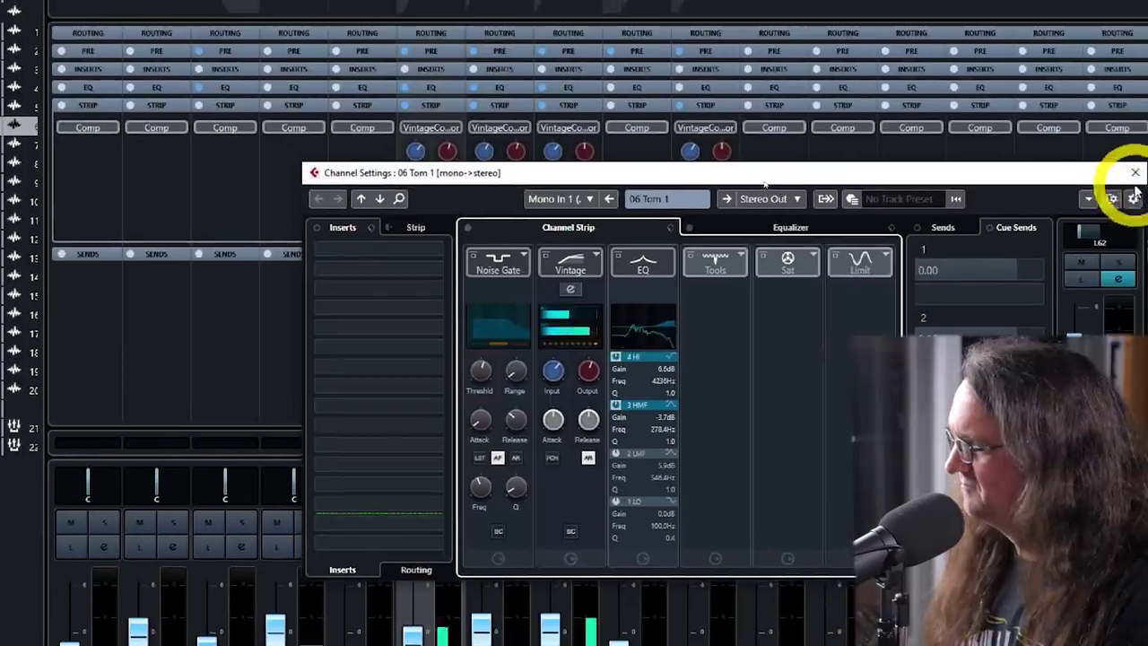
{"action": "left_click", "coordinate": [1135, 173]}
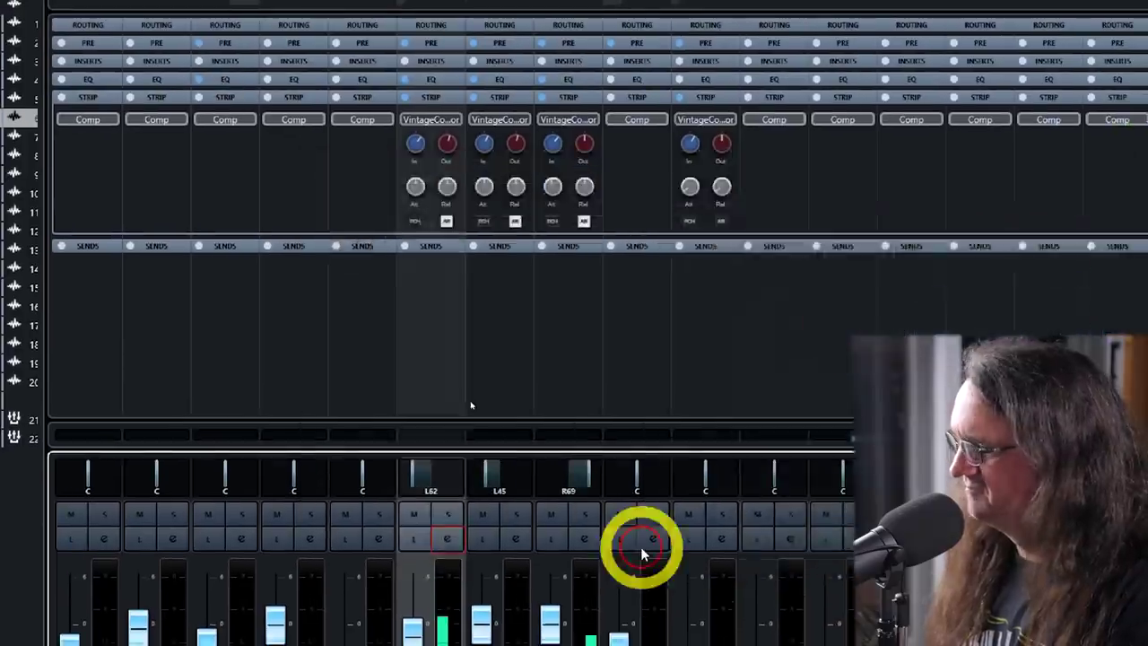
Set the faders to -2.13 for Tom 1, -1.23 for Tom 2 and -0.20 for the Floor Tom, with Tom 1's record enable off.
{"action": "left_click_drag", "start_coordinate": [412, 627], "coordinate": [413, 632]}
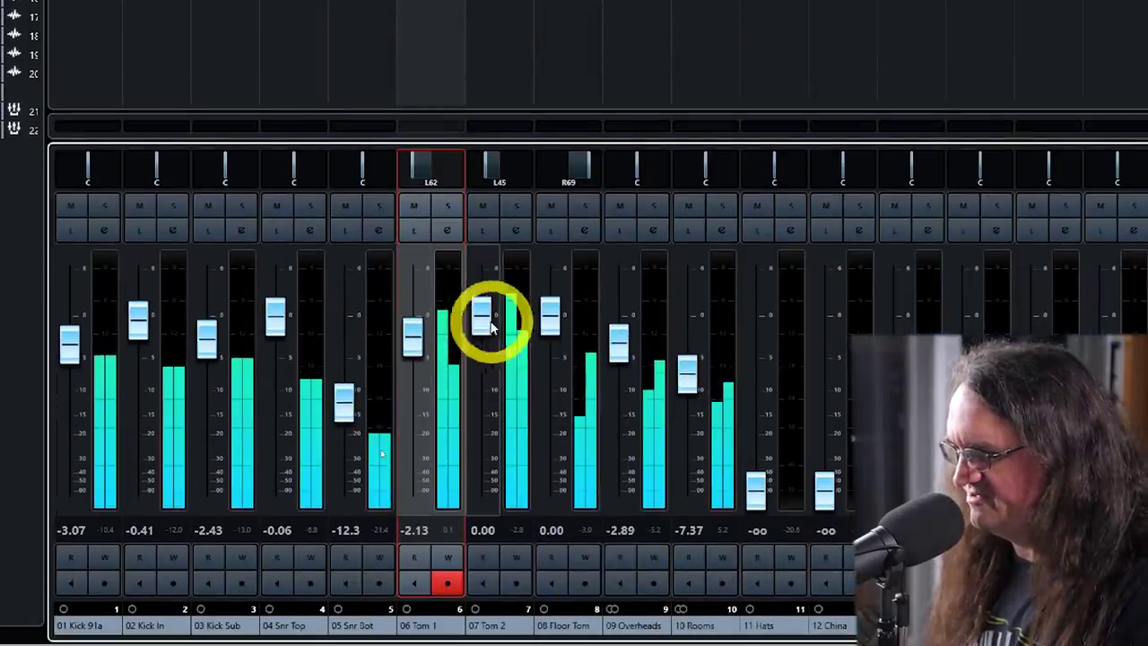
{"action": "left_click_drag", "start_coordinate": [491, 326], "coordinate": [551, 306]}
{"action": "left_click", "coordinate": [447, 583]}
{"action": "left_click", "coordinate": [487, 328]}
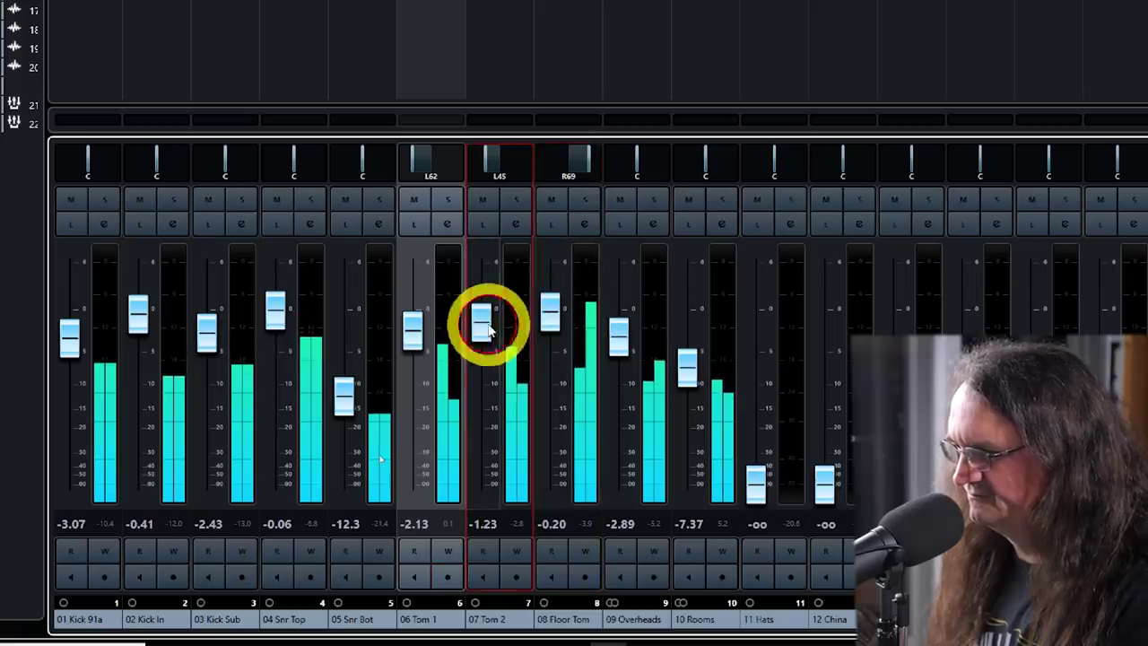
Boost Tom 2's EQ high shelf more strongly at 2967 Hz and set its high-mid cut to -4.8 dB at 451.5 Hz.
{"action": "left_click", "coordinate": [519, 223]}
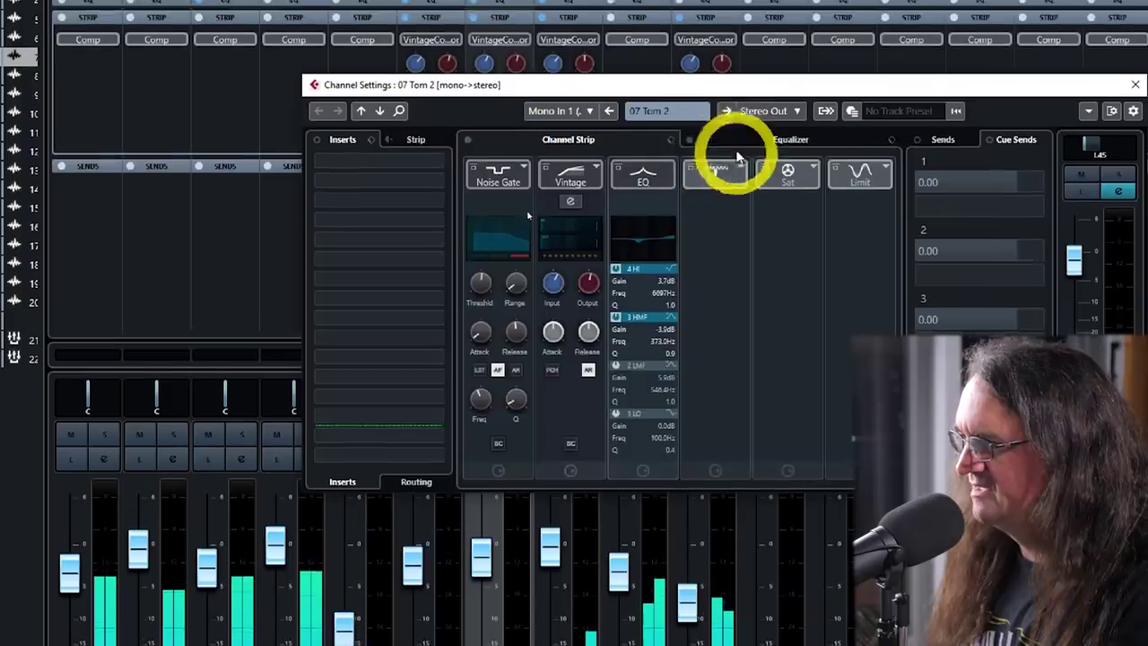
{"action": "left_click", "coordinate": [762, 108]}
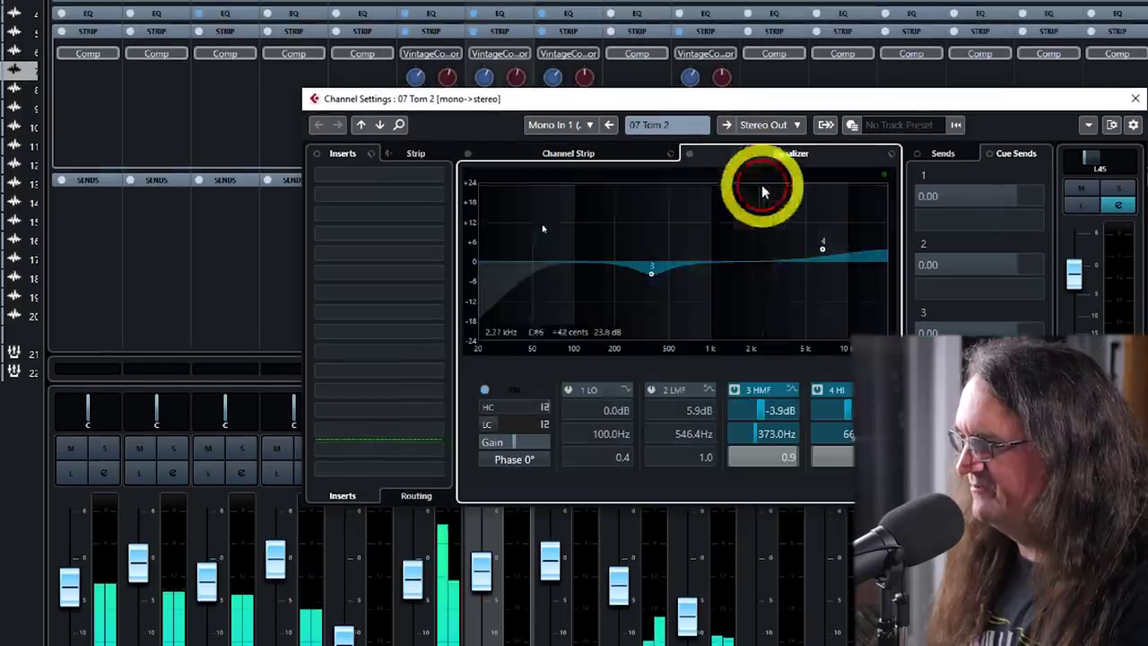
{"action": "left_click_drag", "start_coordinate": [821, 247], "coordinate": [787, 244]}
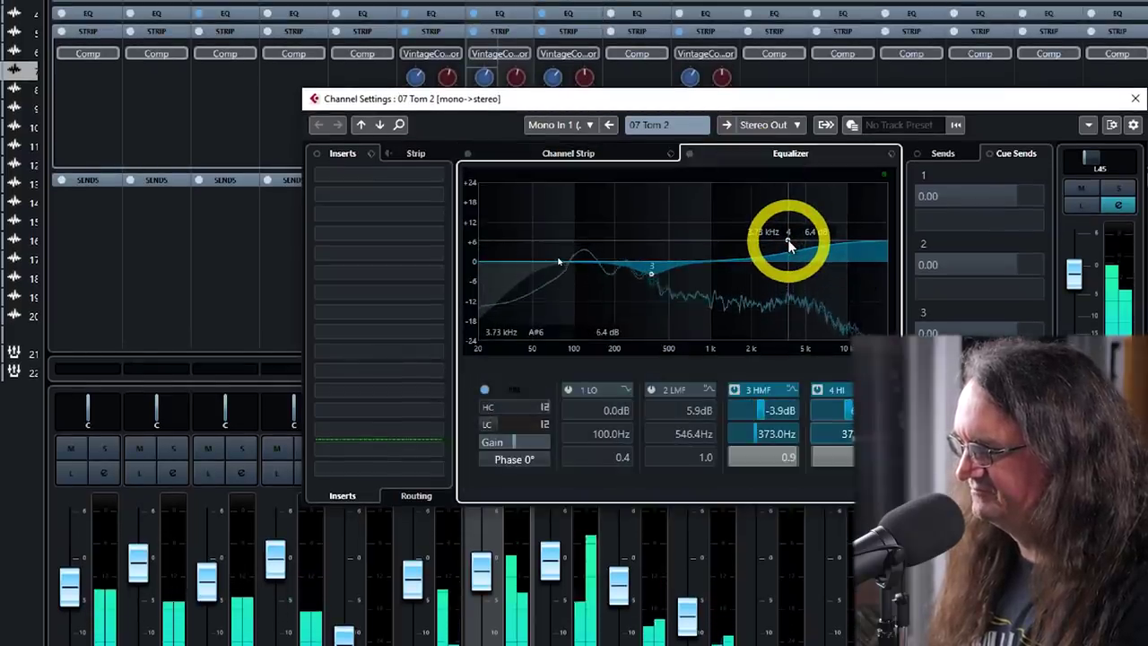
{"action": "left_click_drag", "start_coordinate": [652, 277], "coordinate": [661, 274]}
{"action": "mouse_move", "coordinate": [788, 239]}
{"action": "left_mouse_down"}
{"action": "mouse_move", "coordinate": [782, 256]}
{"action": "mouse_move", "coordinate": [774, 239]}
{"action": "left_mouse_up"}
Set Tom 2's vintage compressor to 23.4 dB input and about 66 ms attack.
{"action": "left_click", "coordinate": [597, 155]}
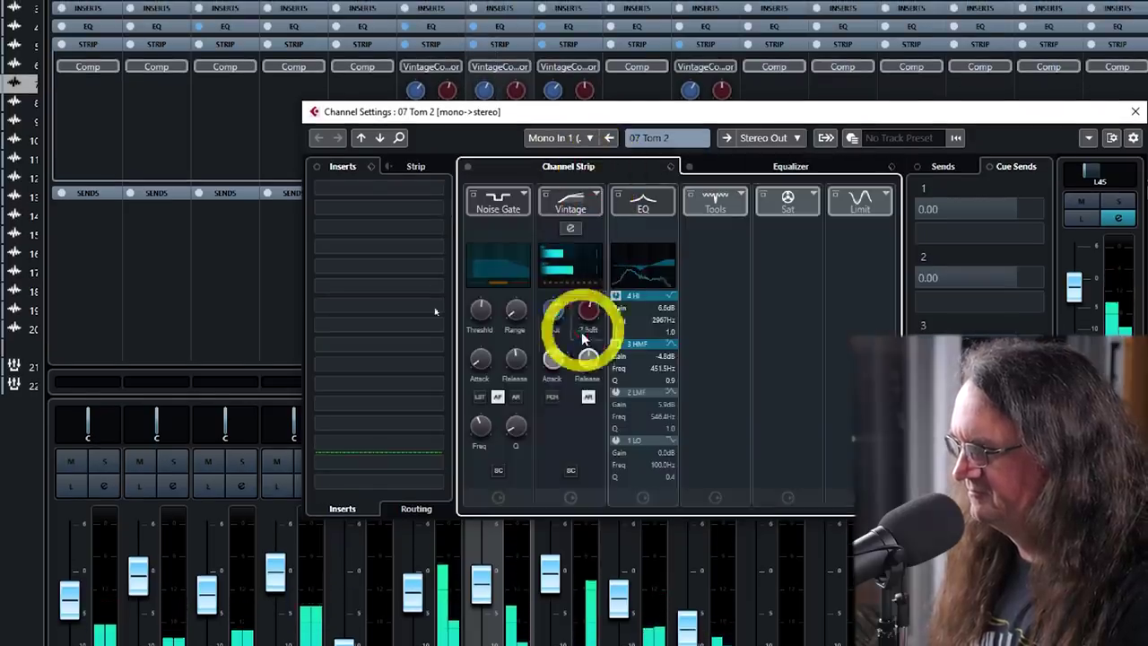
{"action": "left_click", "coordinate": [588, 237]}
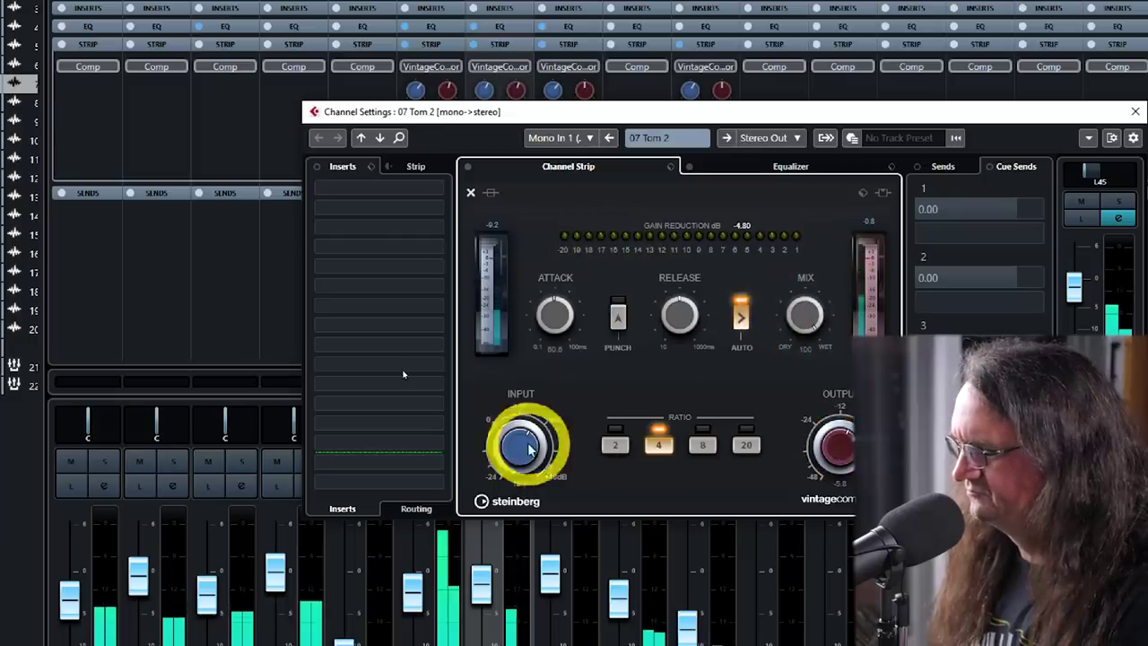
{"action": "left_click_drag", "start_coordinate": [554, 318], "coordinate": [563, 305]}
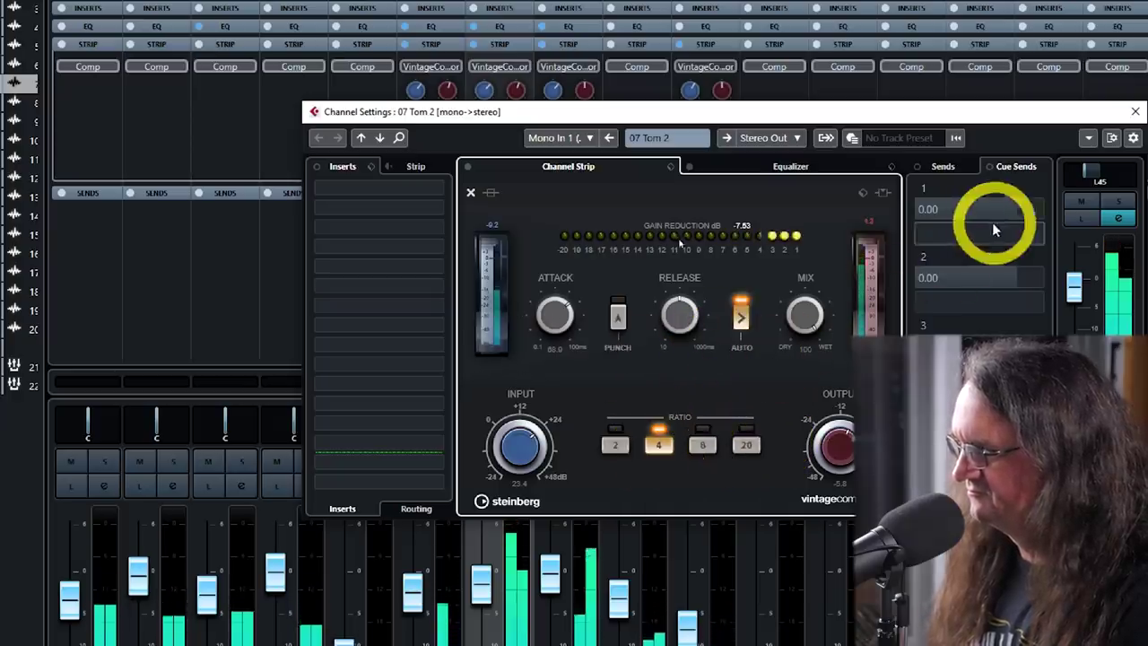
Move Tom 2's high-mid EQ cut to about -3.9 dB near 183 Hz and close the channel settings.
{"action": "left_click", "coordinate": [779, 177]}
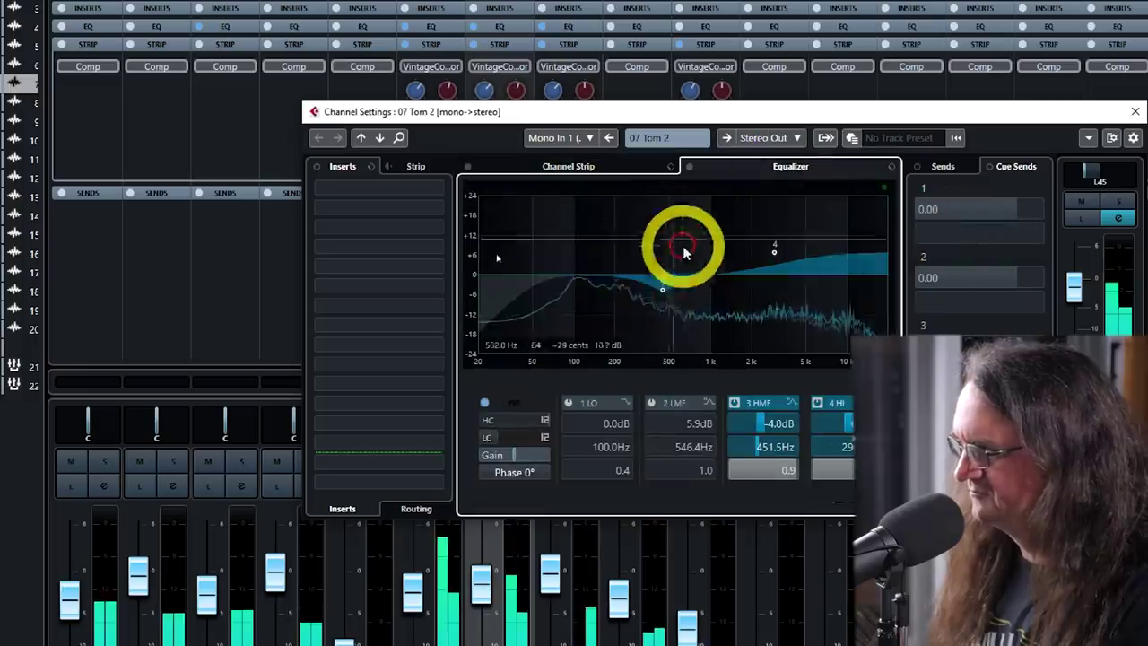
{"action": "left_click_drag", "start_coordinate": [670, 287], "coordinate": [610, 289]}
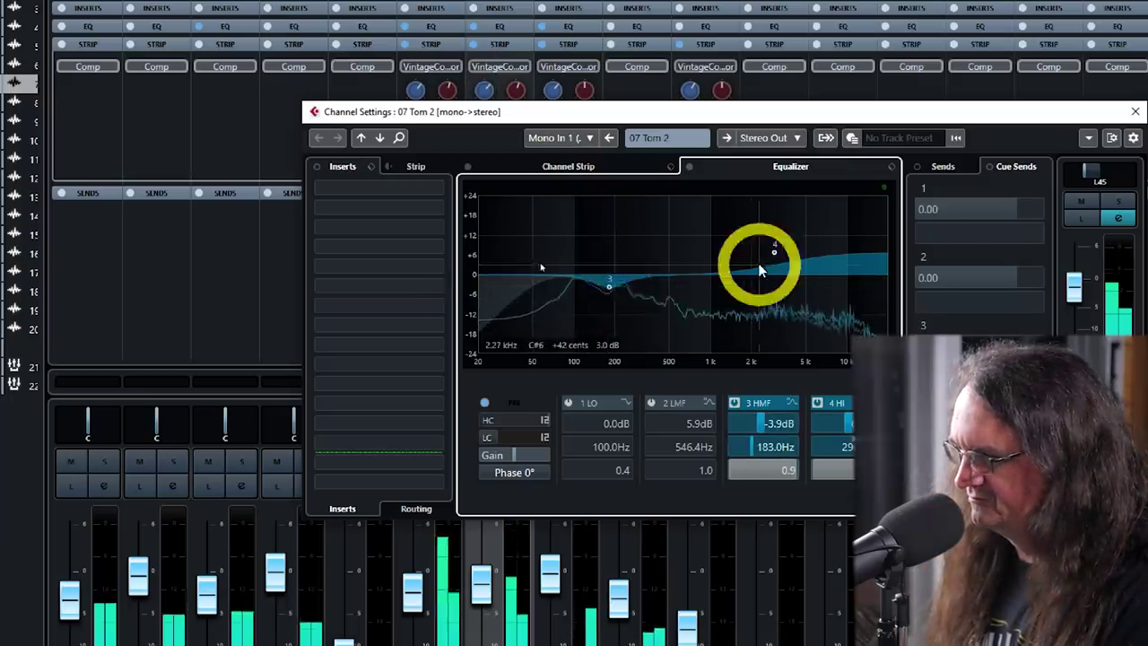
{"action": "mouse_move", "coordinate": [774, 255]}
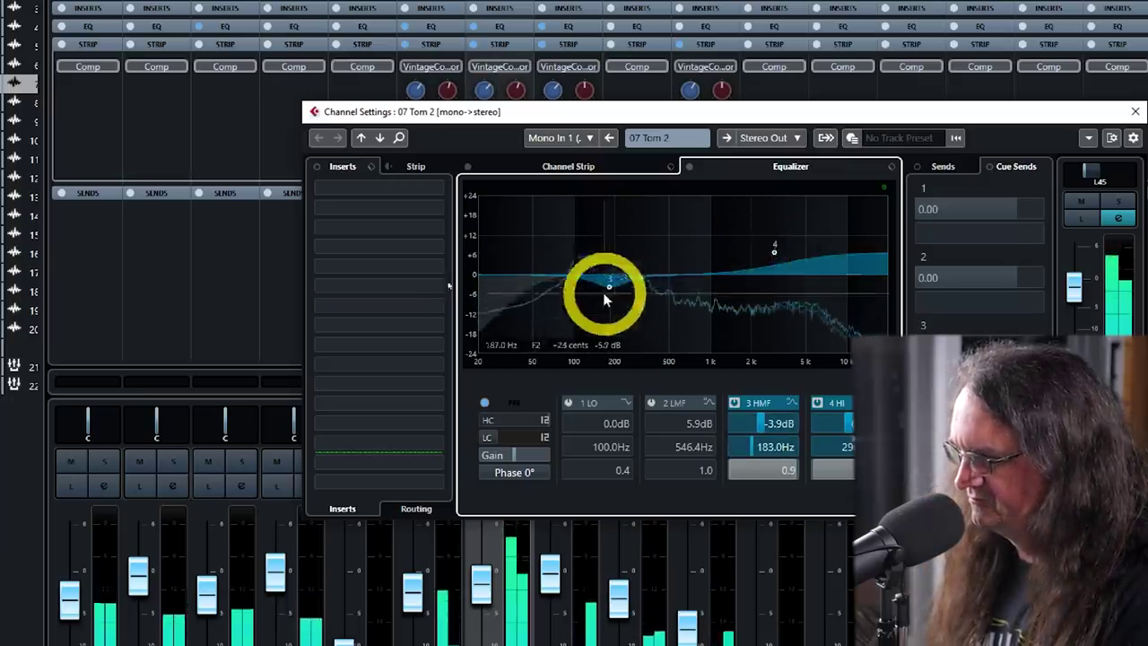
{"action": "left_click_drag", "start_coordinate": [609, 287], "coordinate": [613, 288]}
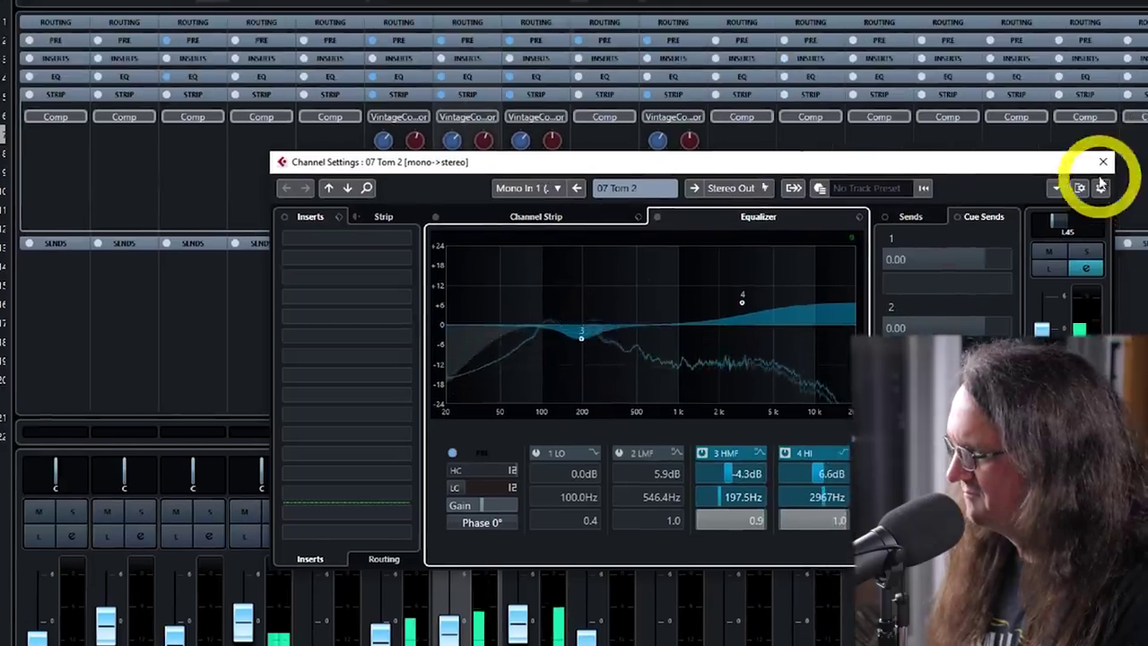
{"action": "left_click", "coordinate": [1102, 162]}
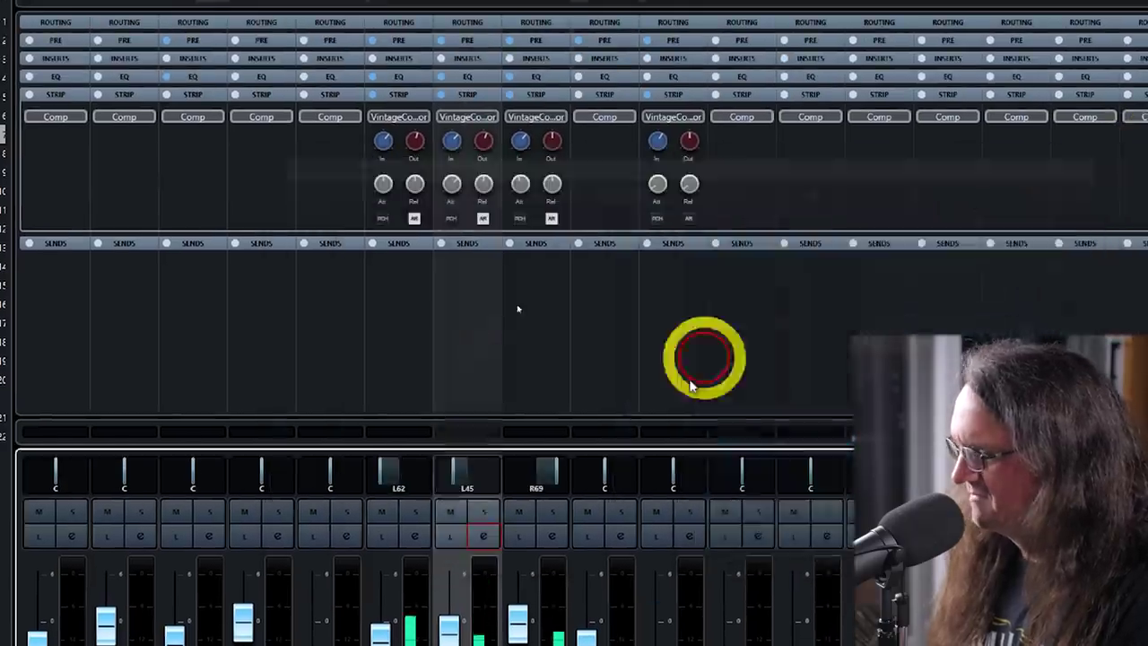
Set the Floor Tom's vintage compressor to 27.7 dB input and -8.6 dB output, and close its channel settings.
{"action": "left_click_drag", "start_coordinate": [457, 469], "coordinate": [395, 479]}
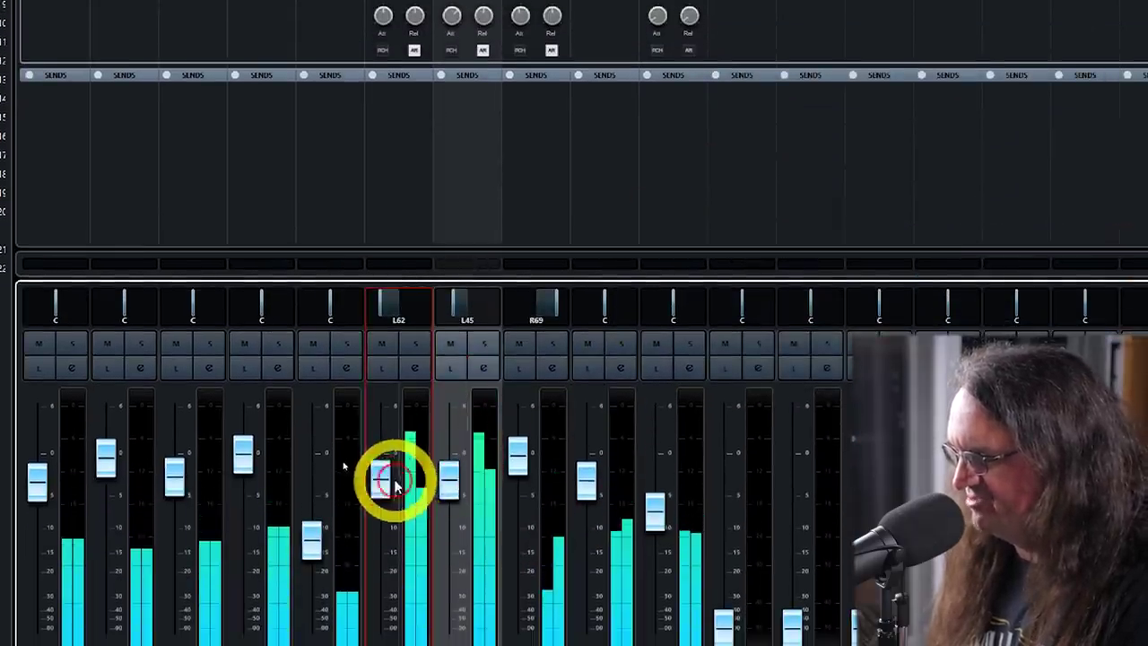
{"action": "left_click", "coordinate": [559, 368]}
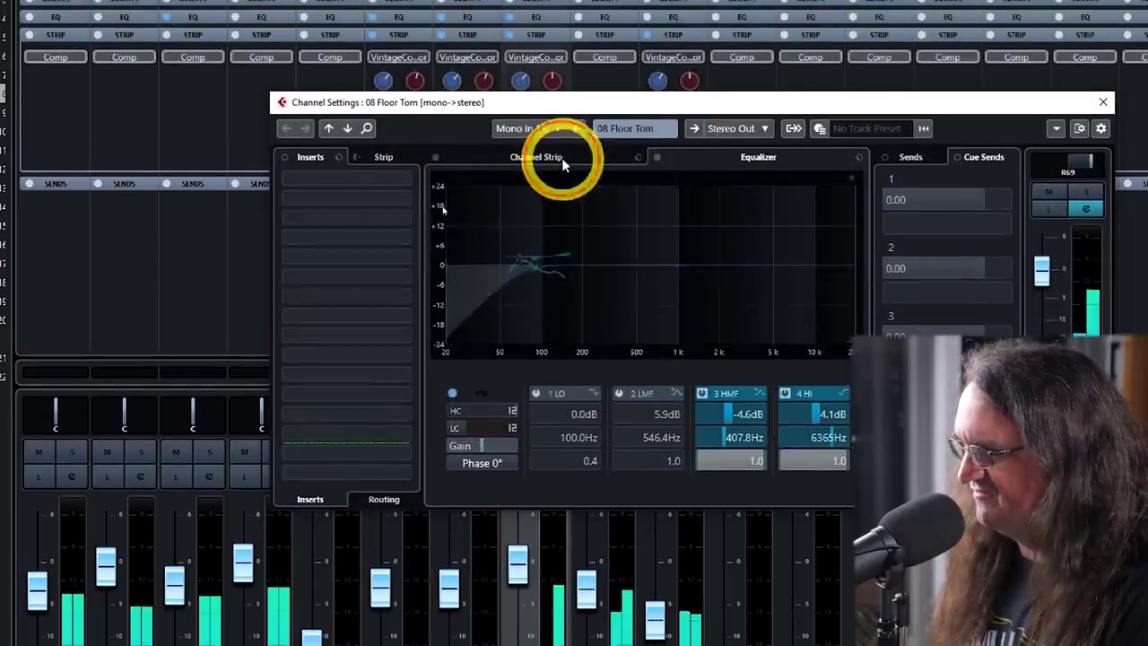
{"action": "left_click", "coordinate": [549, 135]}
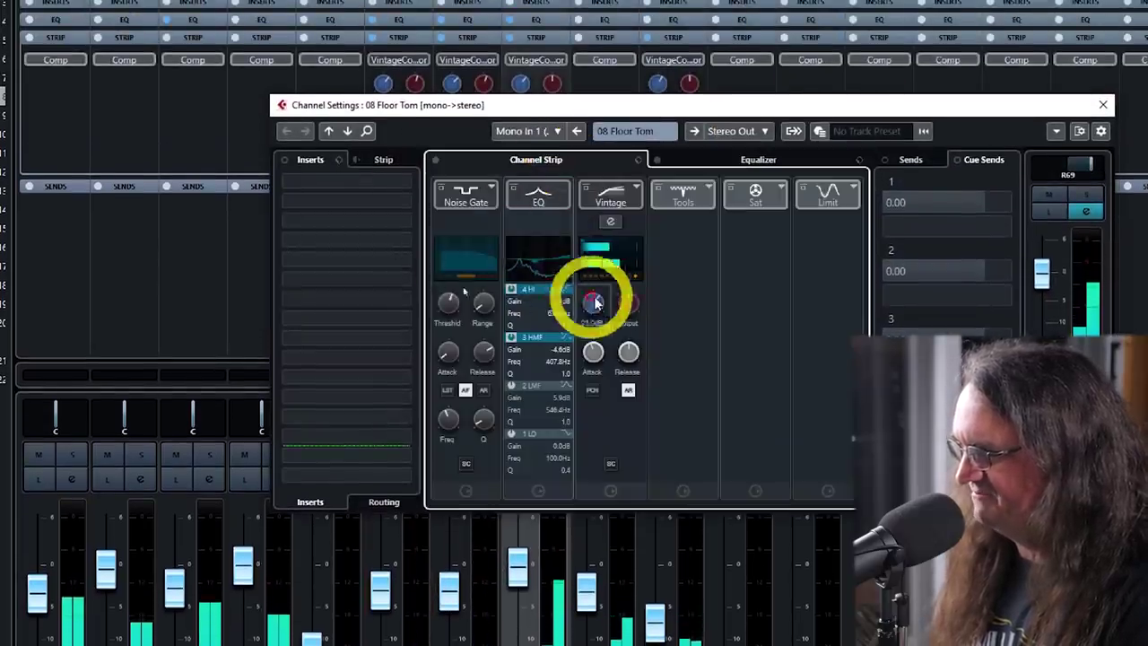
{"action": "left_click", "coordinate": [609, 263]}
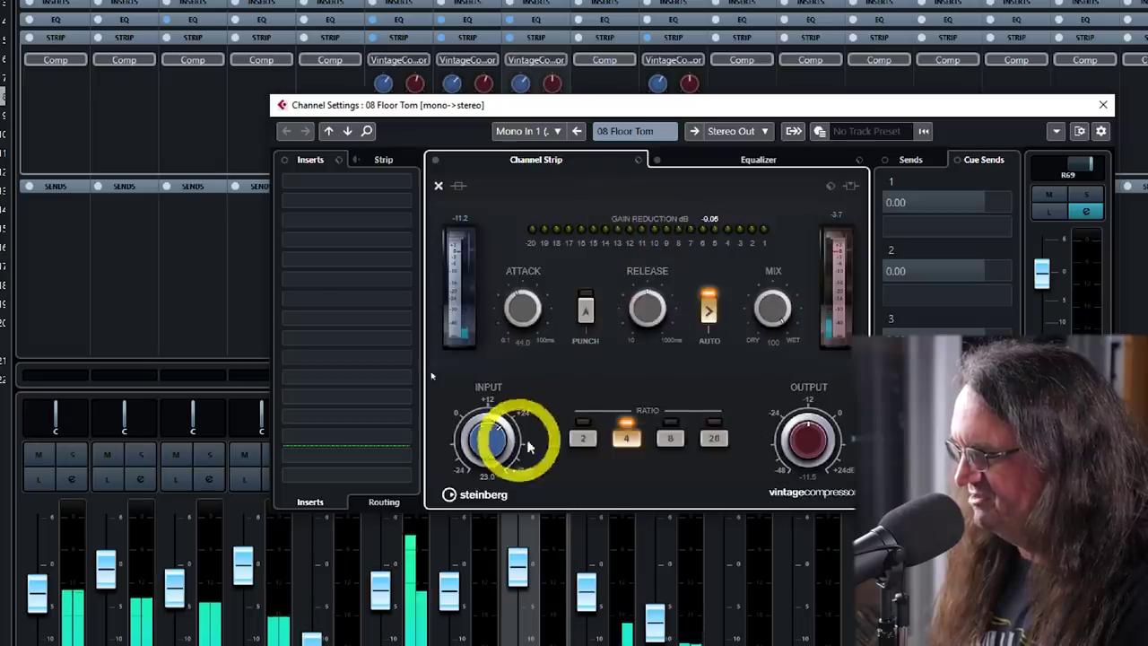
{"action": "left_click_drag", "start_coordinate": [495, 440], "coordinate": [491, 435]}
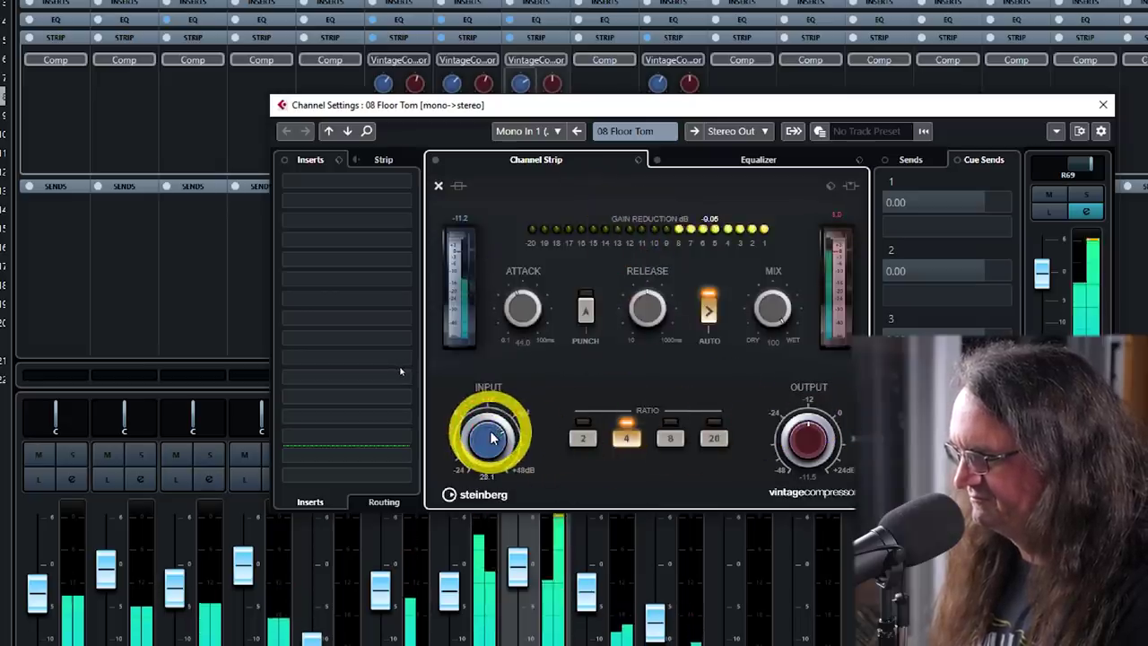
{"action": "left_click_drag", "start_coordinate": [812, 439], "coordinate": [822, 437]}
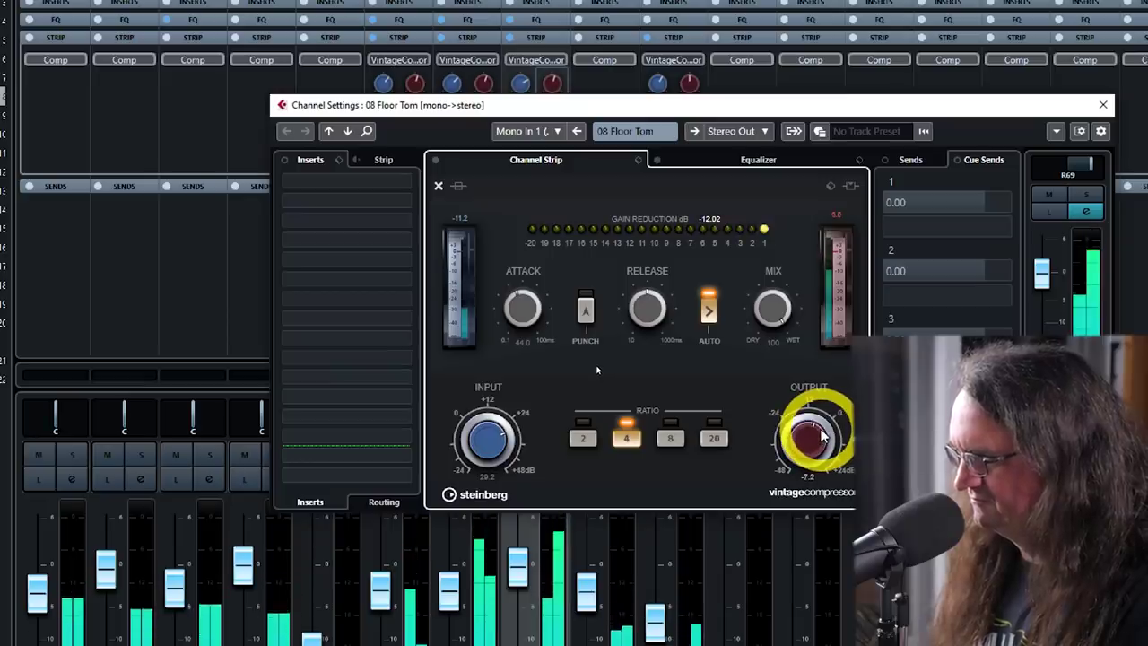
{"action": "left_click_drag", "start_coordinate": [824, 436], "coordinate": [819, 441]}
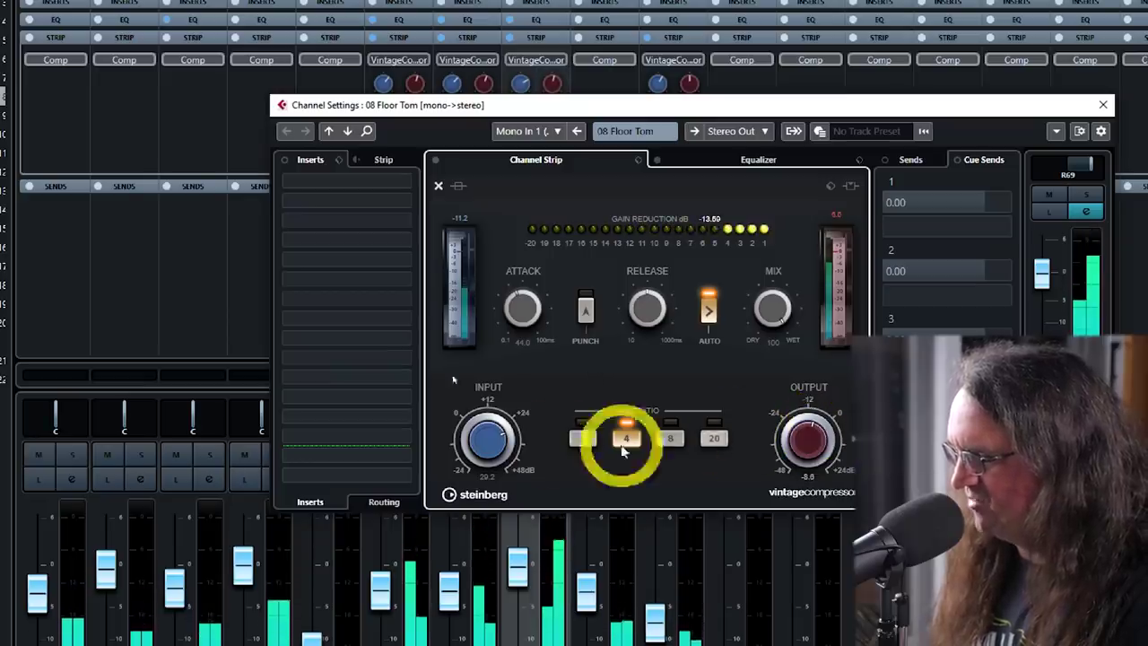
{"action": "left_click_drag", "start_coordinate": [494, 443], "coordinate": [503, 440]}
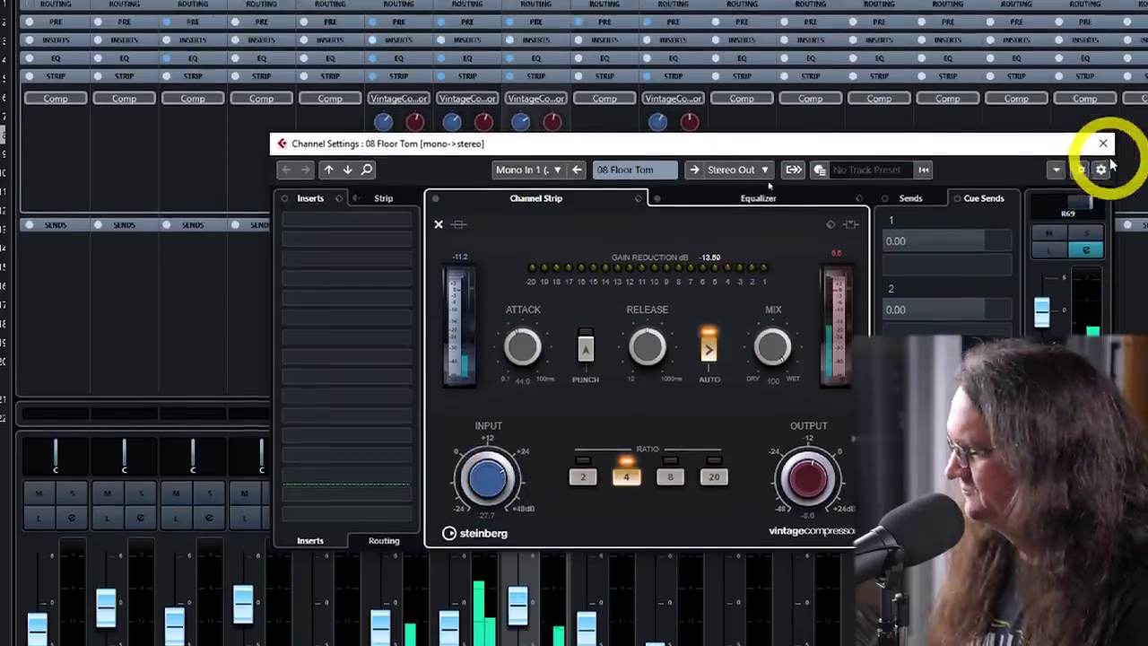
{"action": "left_click", "coordinate": [1103, 105]}
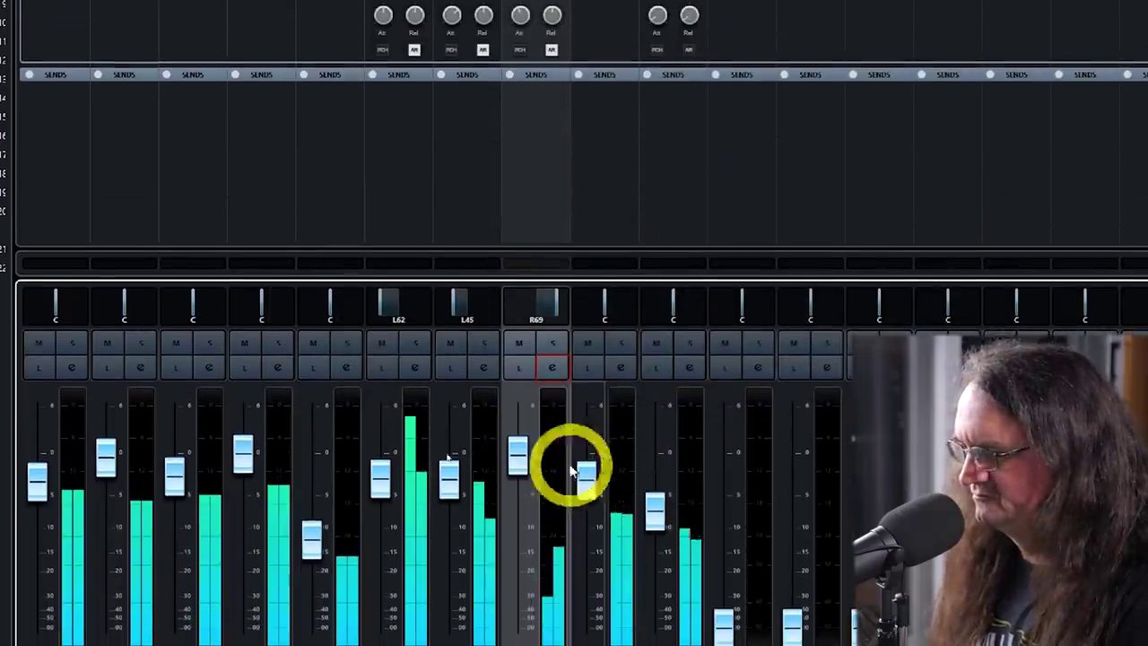
Lower the Floor Tom fader to -1.55, with Tom 2 at -2.76.
{"action": "left_click_drag", "start_coordinate": [520, 627], "coordinate": [520, 630]}
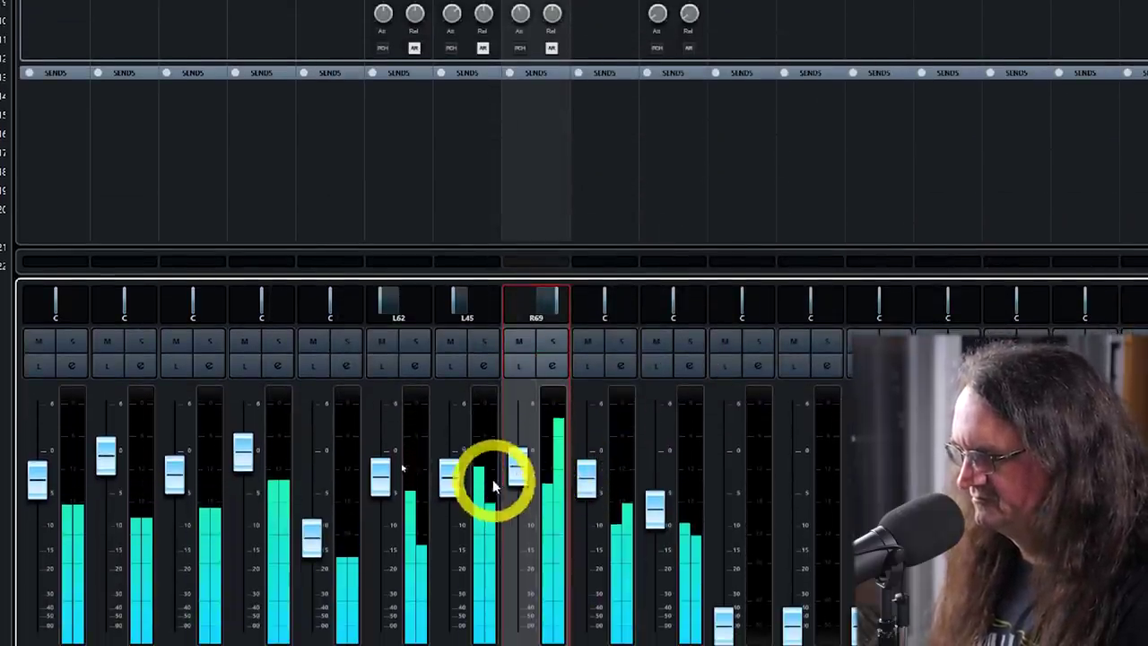
{"action": "left_click", "coordinate": [455, 479]}
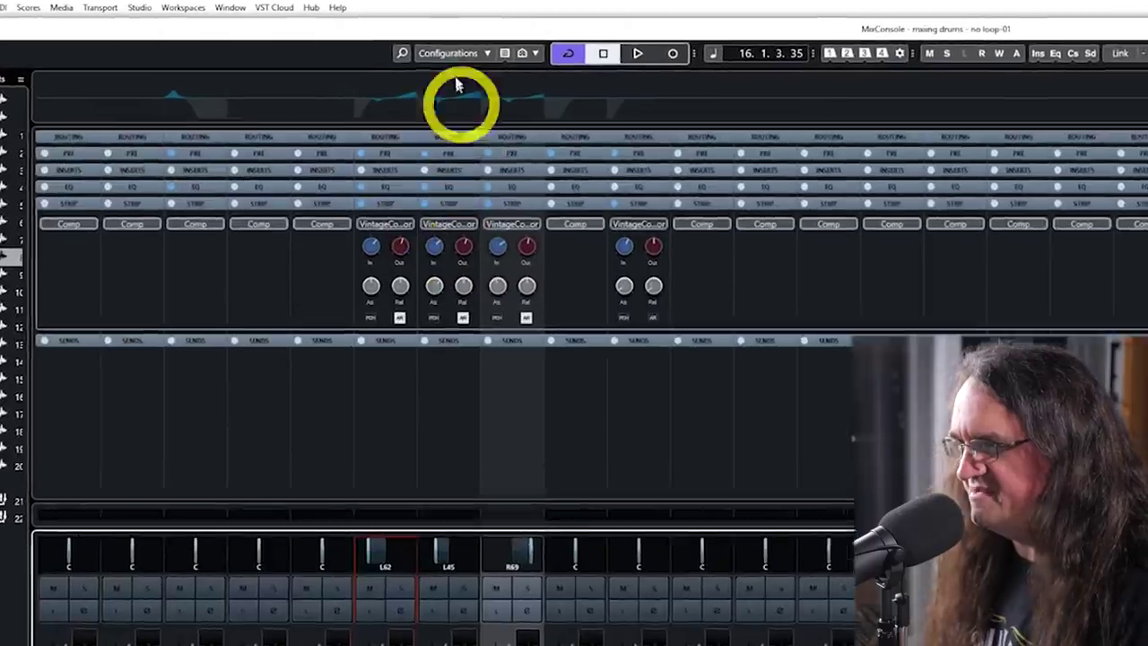
Move Tom 2's high-mid EQ cut to -5.0 dB at 241 Hz, shift its high shelf slightly higher in frequency, and start playback.
{"action": "left_click", "coordinate": [386, 66]}
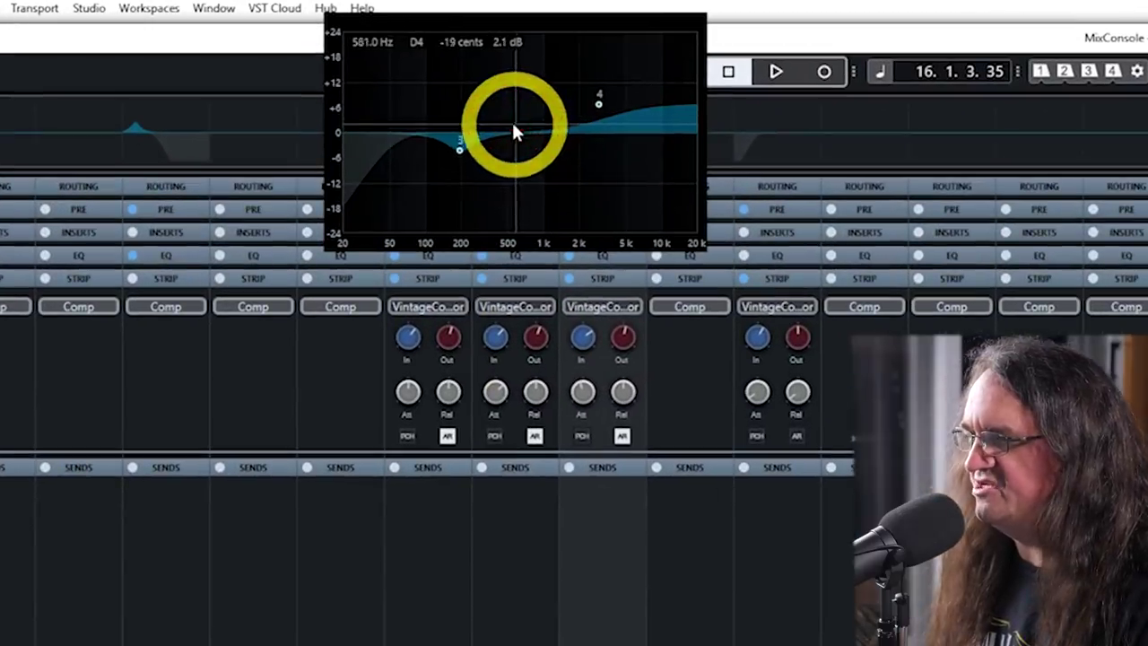
{"action": "left_click_drag", "start_coordinate": [459, 150], "coordinate": [468, 152]}
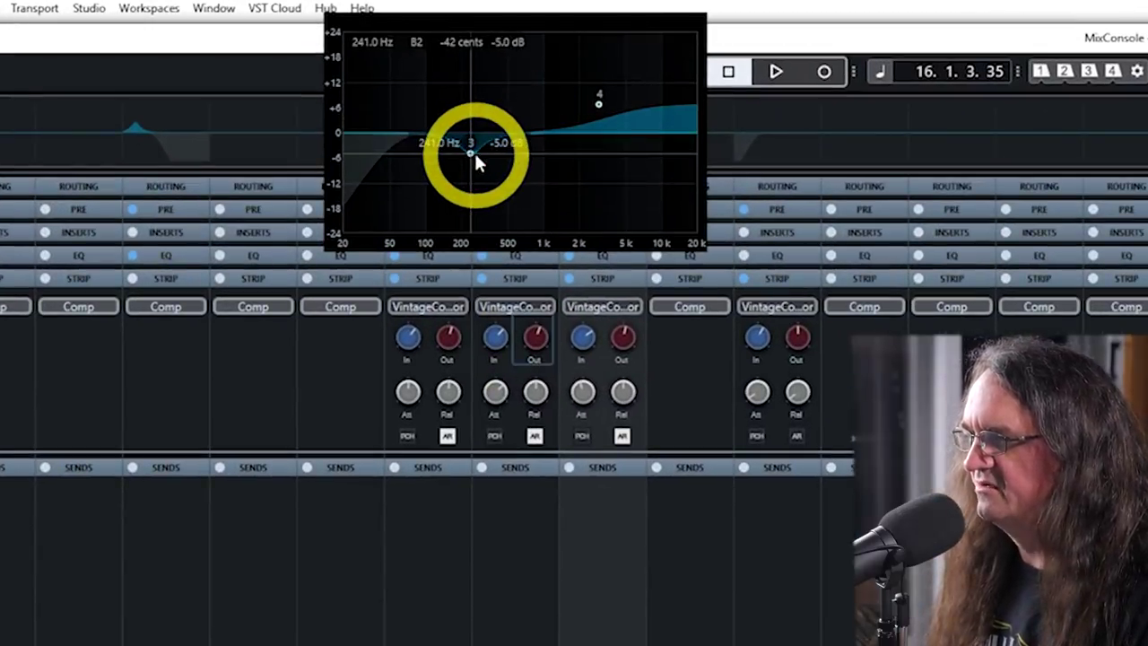
{"action": "scroll", "coordinate": [475, 156], "scroll_direction": "down", "scroll_amount": 5}
{"action": "left_click_drag", "start_coordinate": [598, 104], "coordinate": [609, 106]}
{"action": "key", "text": "space"}
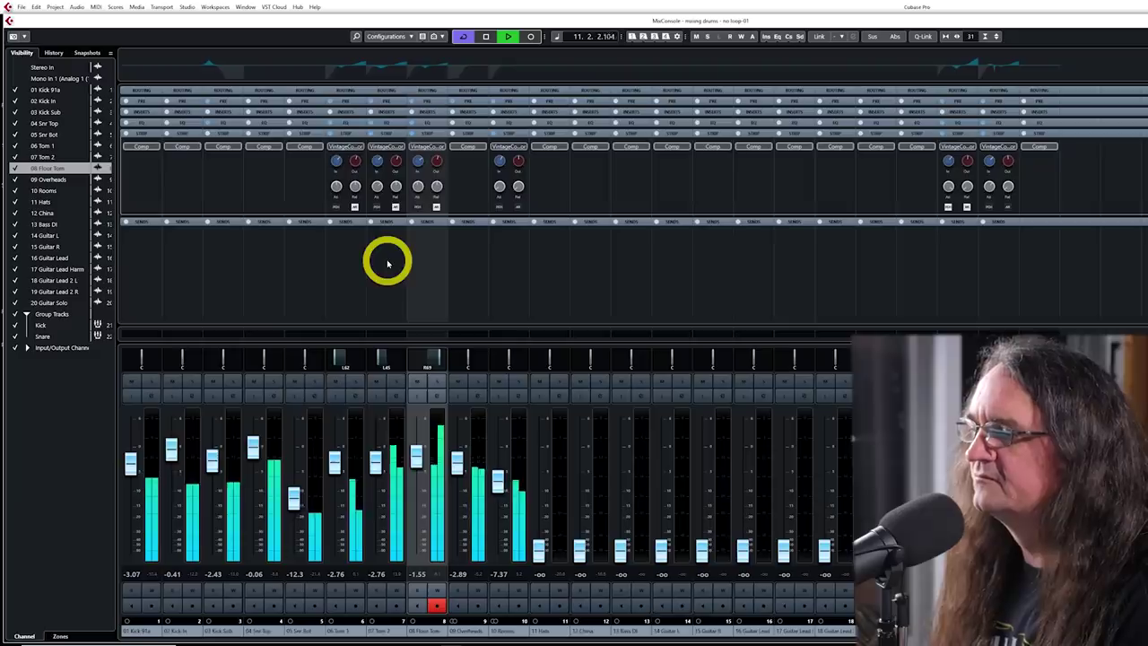
Set Tom 2's vintage compressor to 77.9 ms attack and 178 ms release with auto release off, and close its channel settings.
{"action": "left_click", "coordinate": [397, 395]}
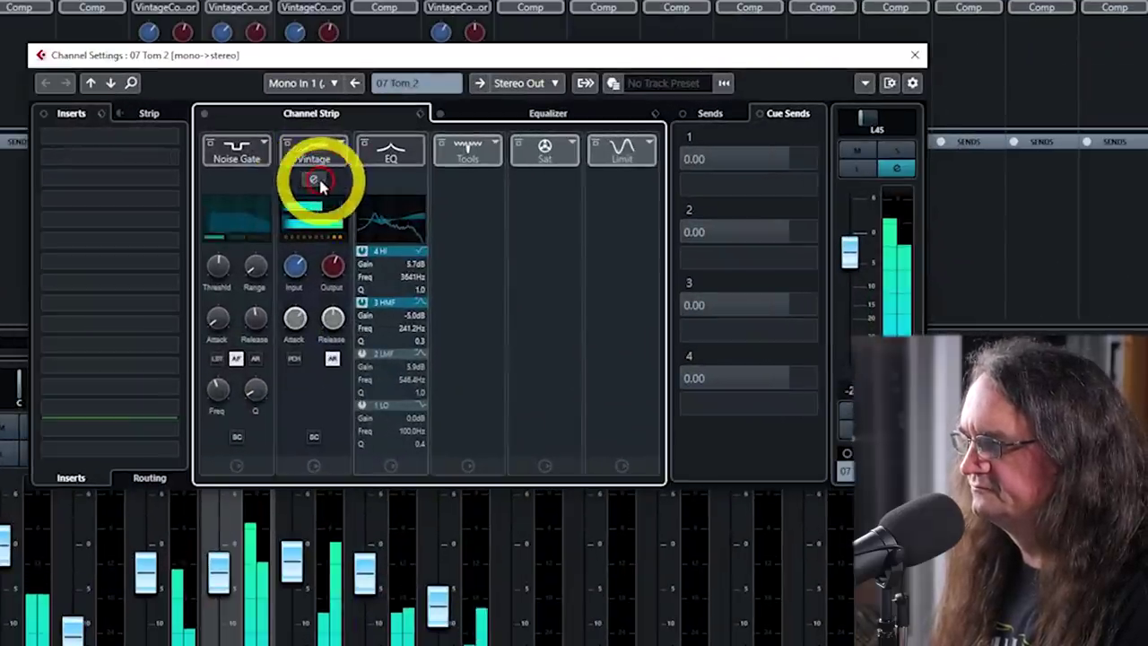
{"action": "left_click", "coordinate": [427, 240]}
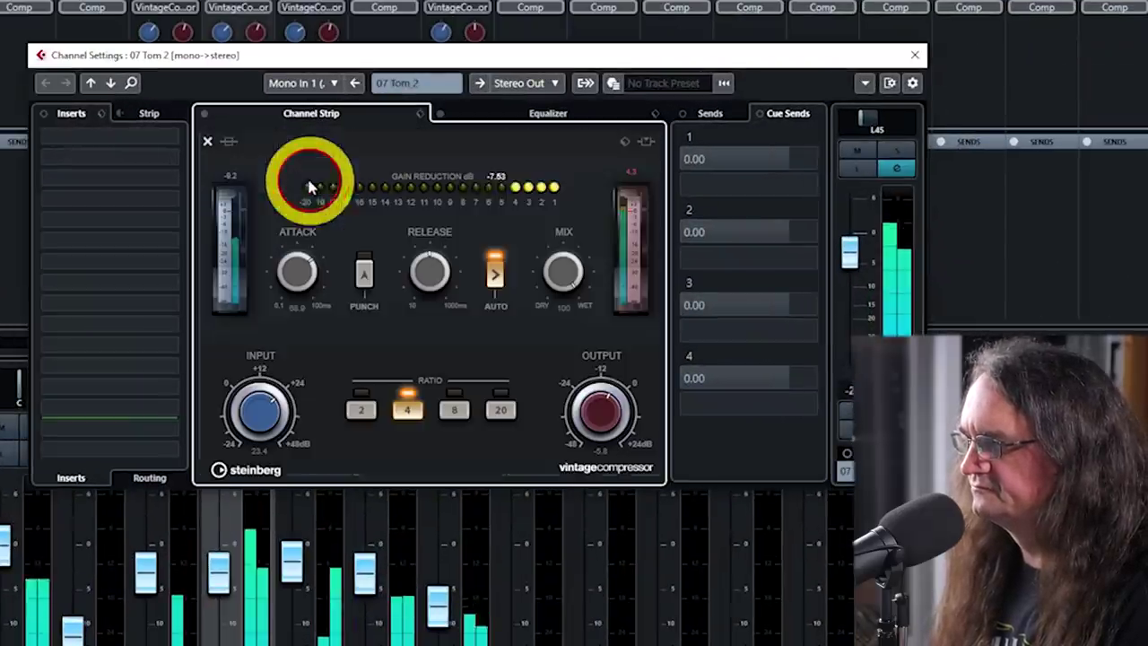
{"action": "left_click", "coordinate": [309, 266]}
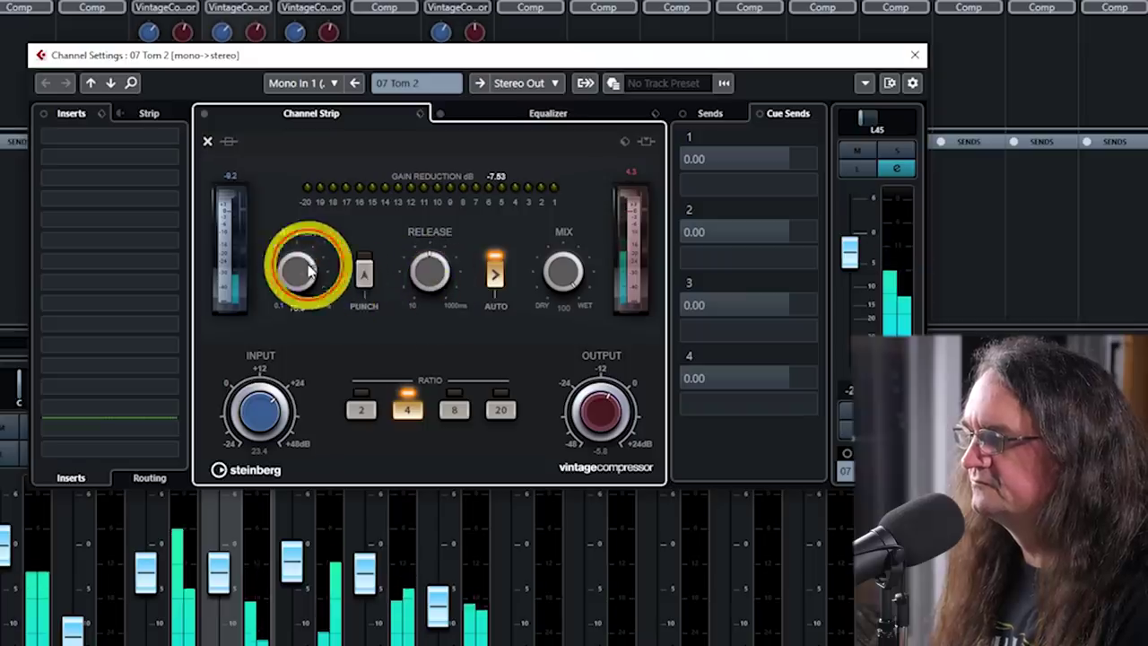
{"action": "left_click", "coordinate": [495, 274]}
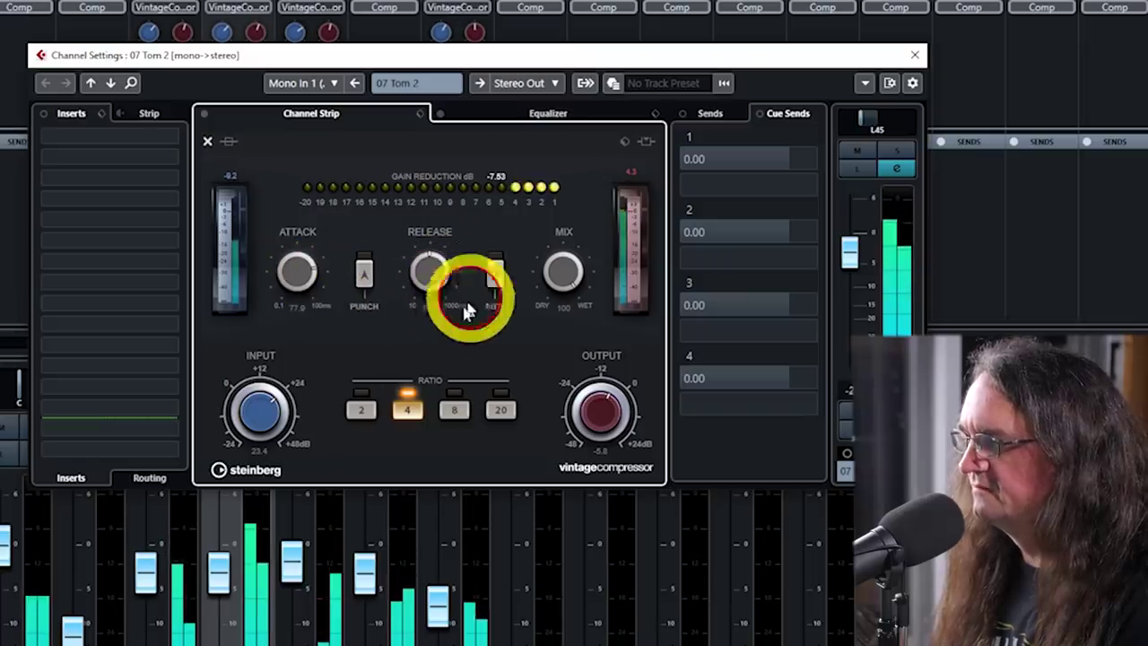
{"action": "mouse_move", "coordinate": [444, 284]}
{"action": "left_mouse_down"}
{"action": "mouse_move", "coordinate": [430, 285]}
{"action": "mouse_move", "coordinate": [439, 330]}
{"action": "mouse_move", "coordinate": [431, 277]}
{"action": "mouse_move", "coordinate": [440, 277]}
{"action": "left_mouse_up"}
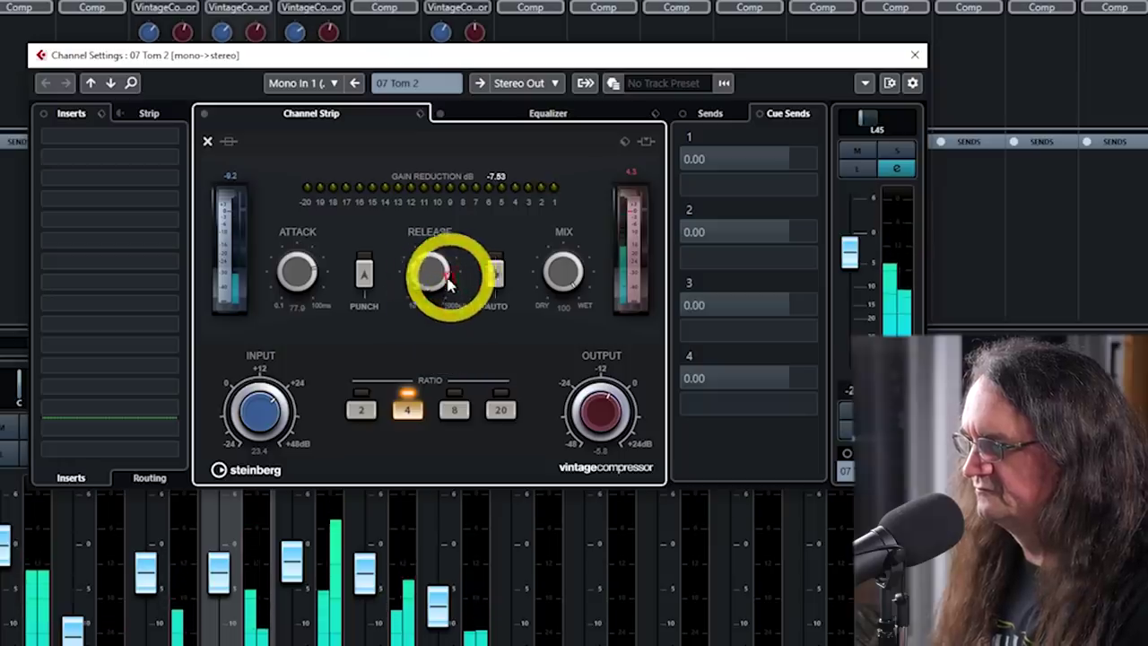
{"action": "left_click", "coordinate": [914, 58]}
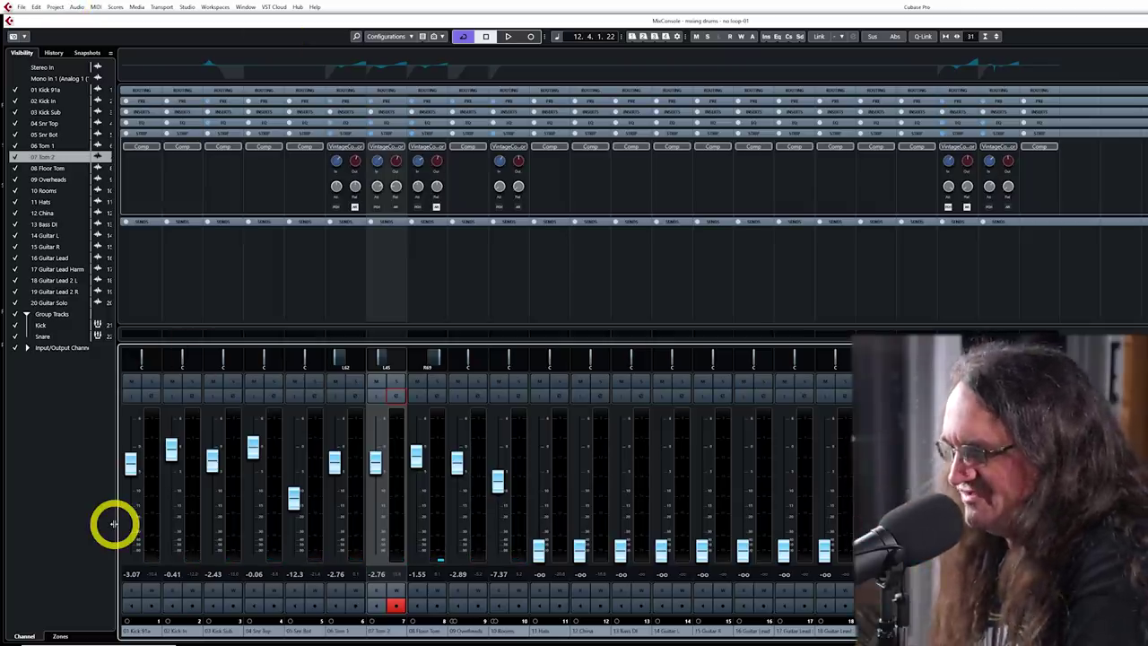
Play the project from bar 2, lower Tom 2 to -3.11 and the Floor Tom to -2.46, and turn off Tom 2's record enable.
{"action": "key", "text": "F2"}
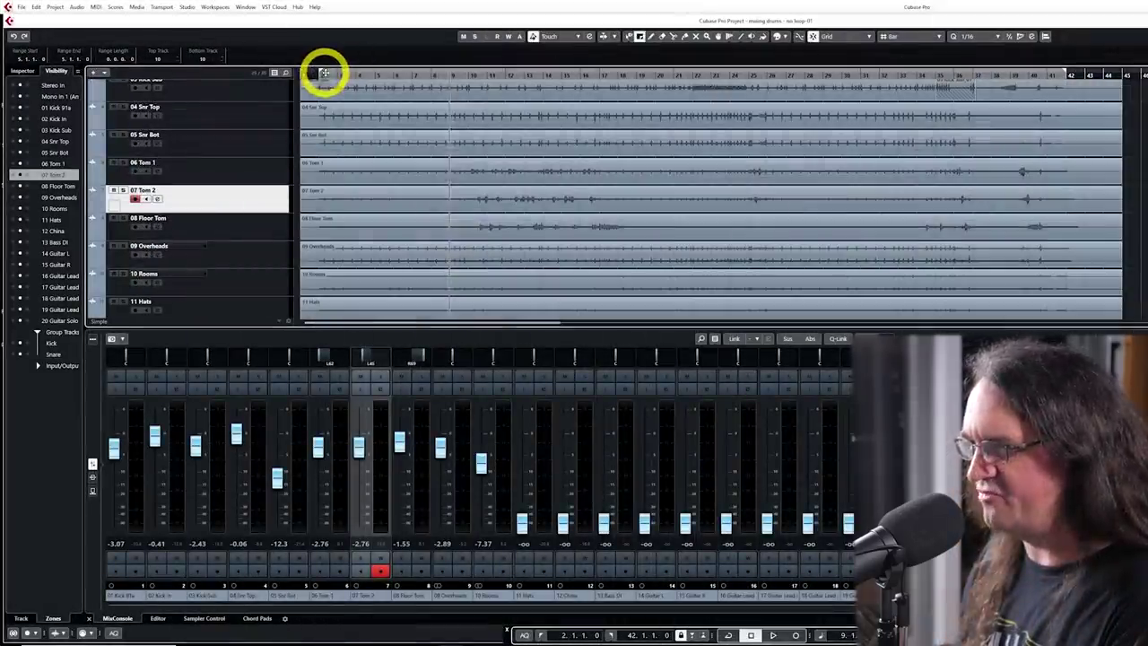
{"action": "left_click", "coordinate": [324, 73]}
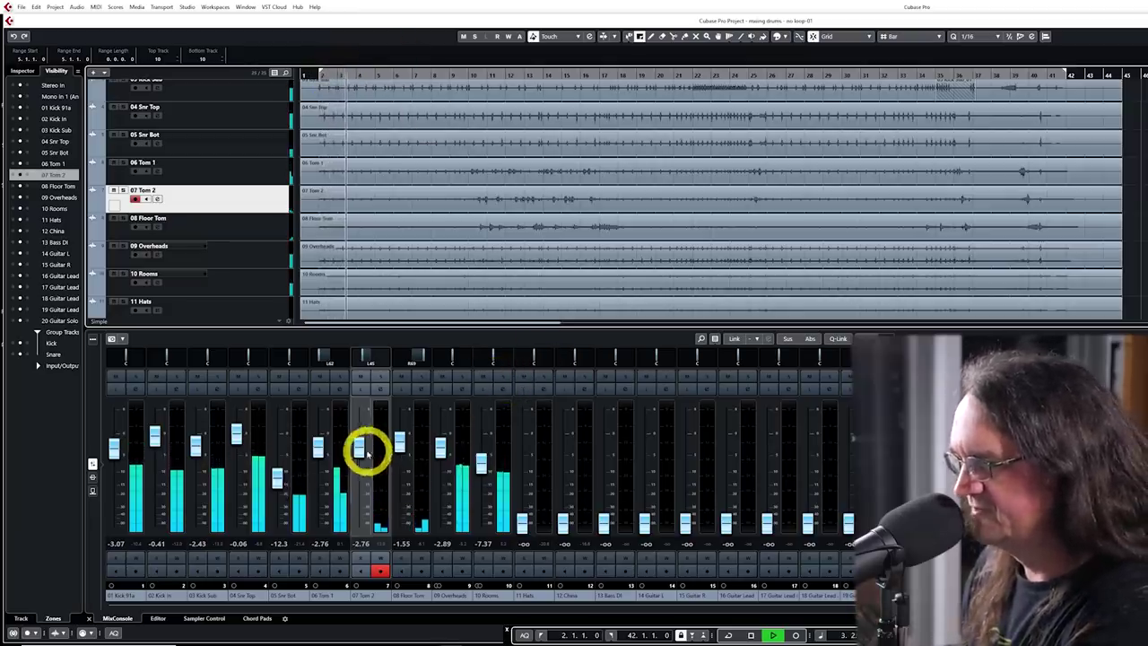
{"action": "left_click_drag", "start_coordinate": [362, 448], "coordinate": [363, 451]}
{"action": "left_click", "coordinate": [381, 570]}
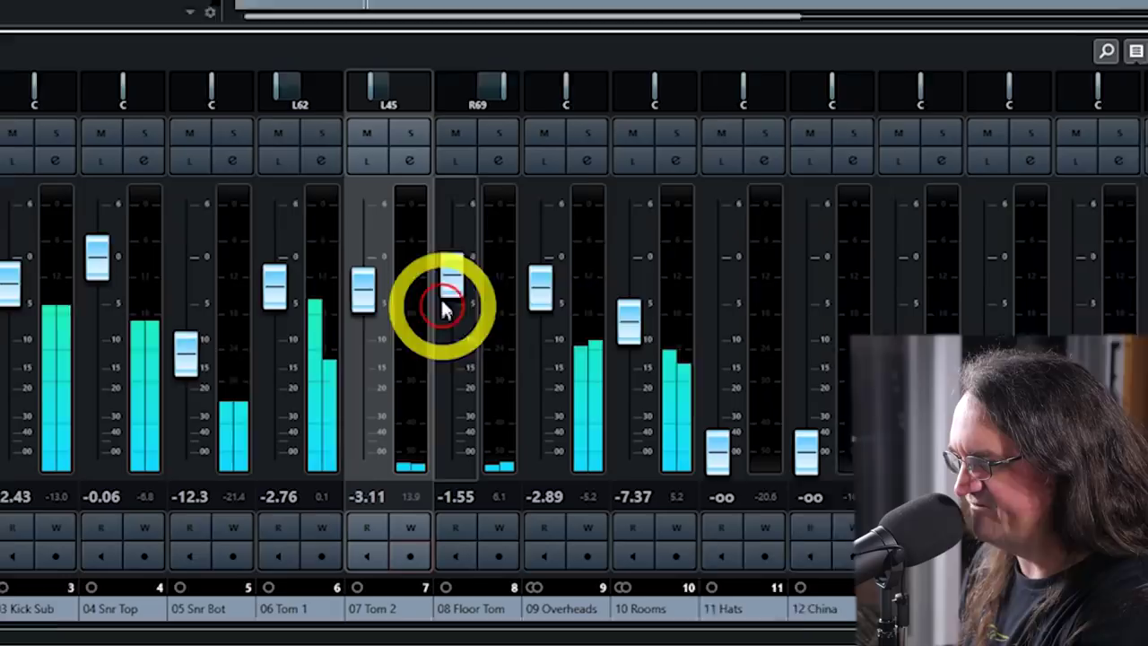
{"action": "left_click_drag", "start_coordinate": [442, 302], "coordinate": [444, 310]}
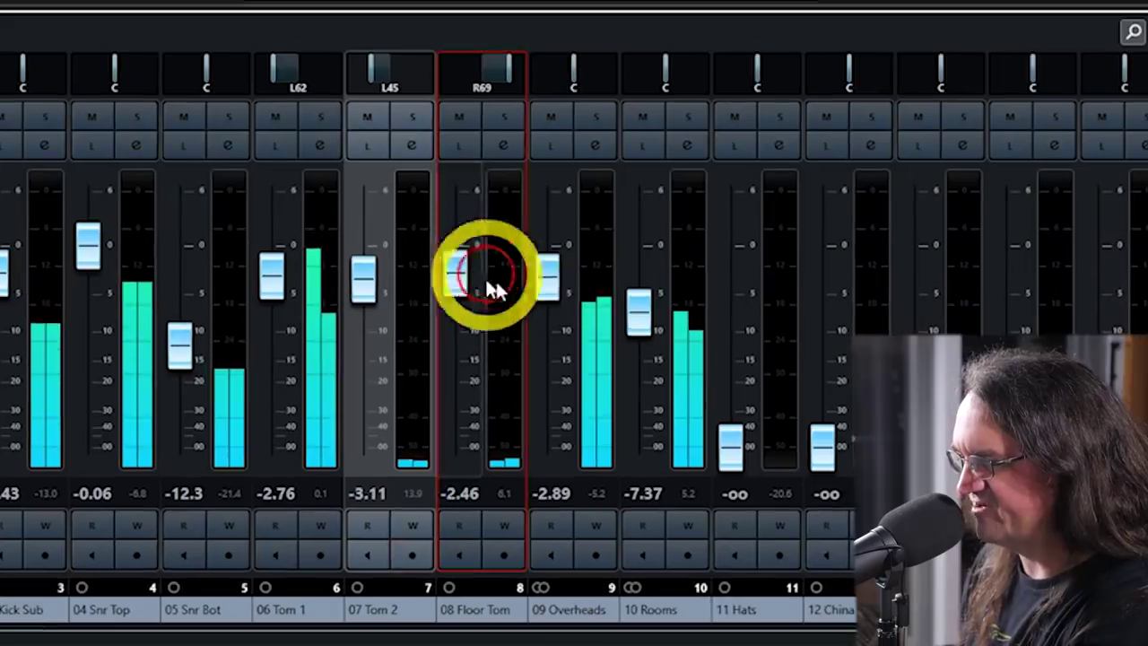
Raise the Overheads fader to -1.96, lower Tom 1 to -3.11 and pan Tom 1 to L76.
{"action": "left_click_drag", "start_coordinate": [533, 297], "coordinate": [534, 290]}
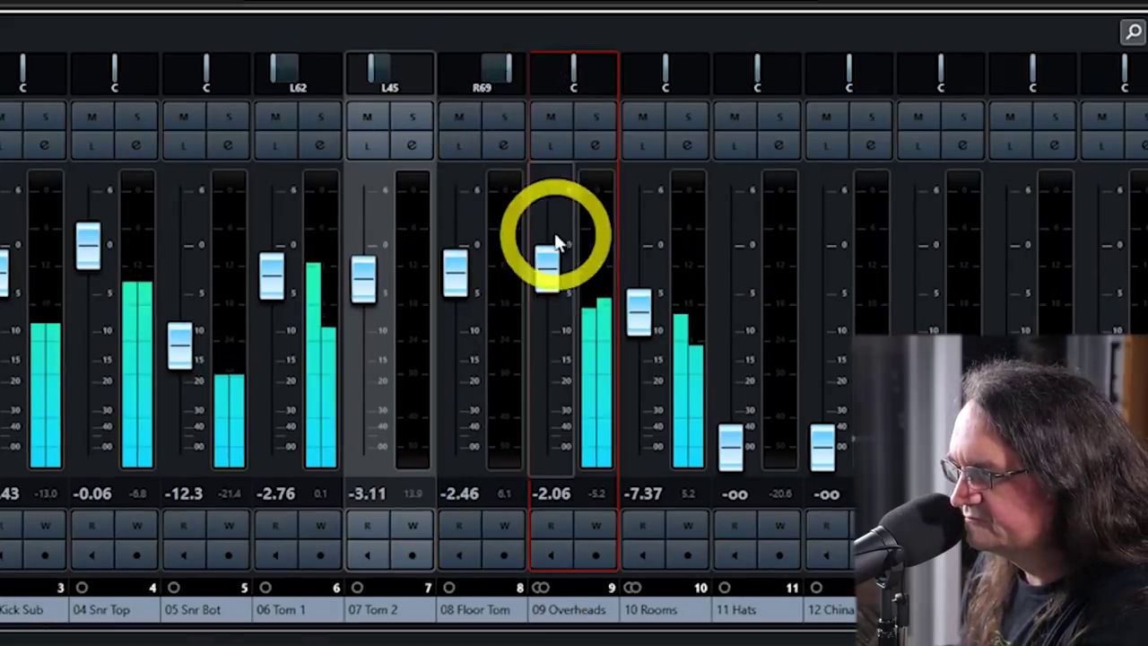
{"action": "mouse_move", "coordinate": [549, 259]}
{"action": "left_mouse_down"}
{"action": "mouse_move", "coordinate": [548, 269]}
{"action": "mouse_move", "coordinate": [551, 256]}
{"action": "left_mouse_up"}
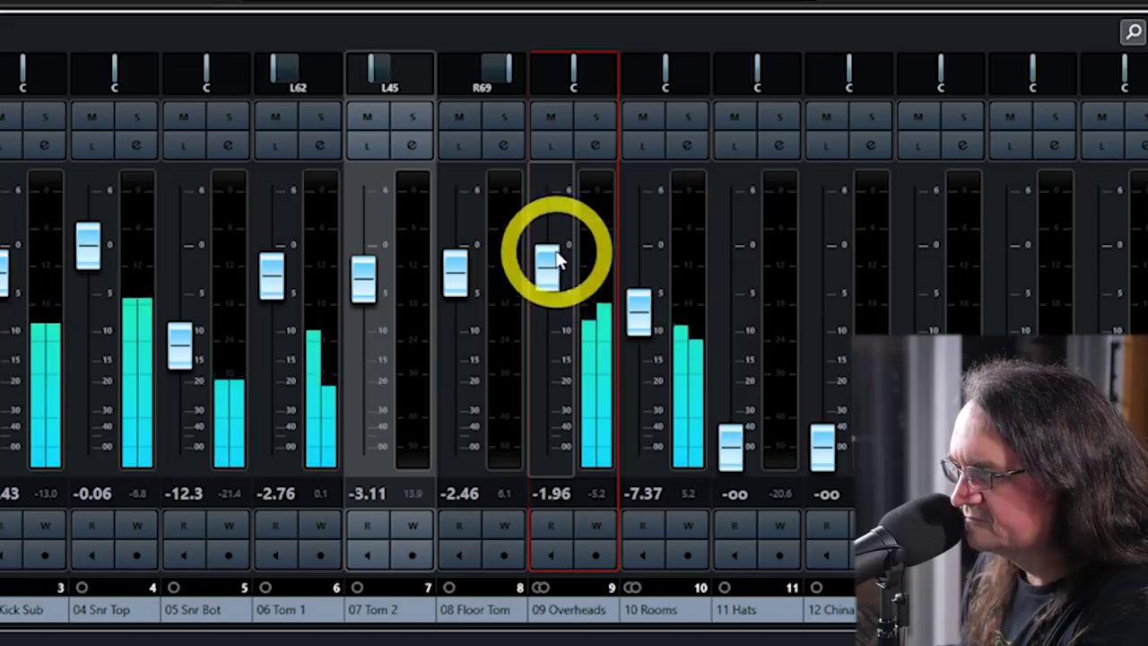
{"action": "left_click_drag", "start_coordinate": [298, 287], "coordinate": [283, 299]}
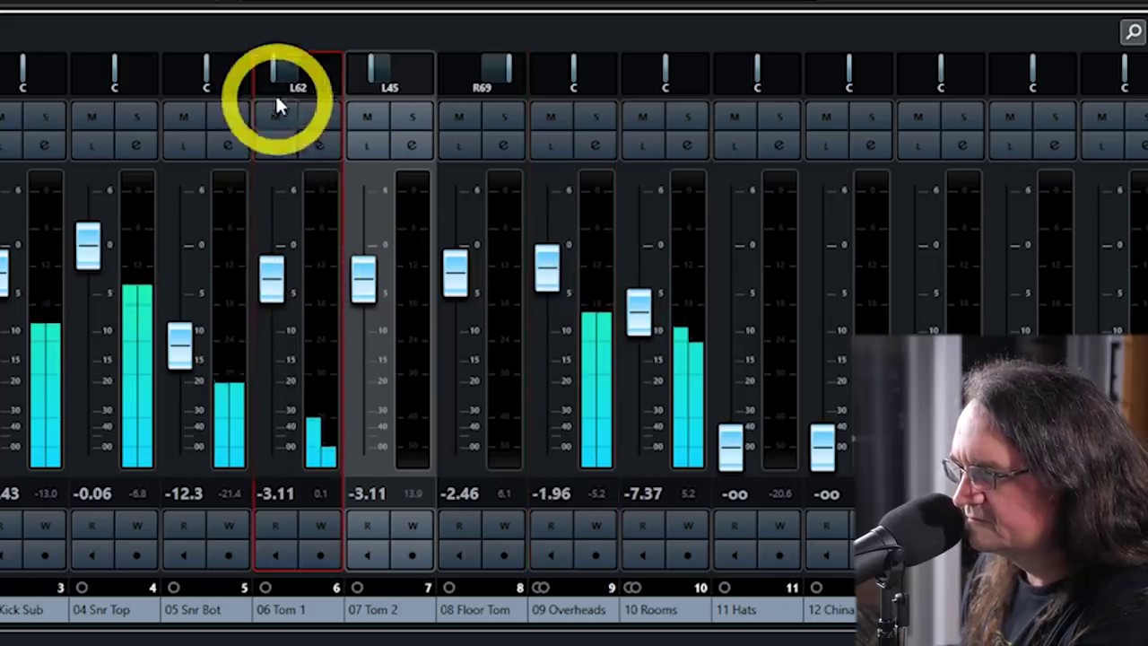
{"action": "left_click_drag", "start_coordinate": [287, 79], "coordinate": [270, 81]}
Rebalance the tom faders to -5.46 for Tom 1, -4.27 for Tom 2 and -2.39 for the Floor Tom.
{"action": "left_click_drag", "start_coordinate": [366, 273], "coordinate": [366, 258]}
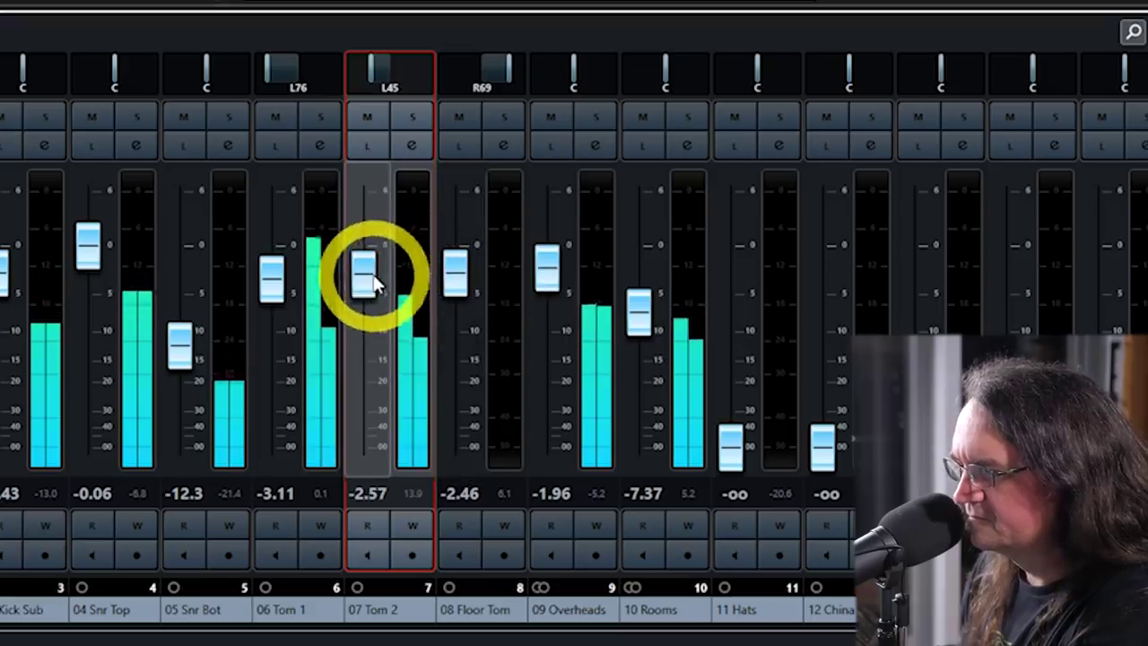
{"action": "left_click_drag", "start_coordinate": [361, 282], "coordinate": [366, 293]}
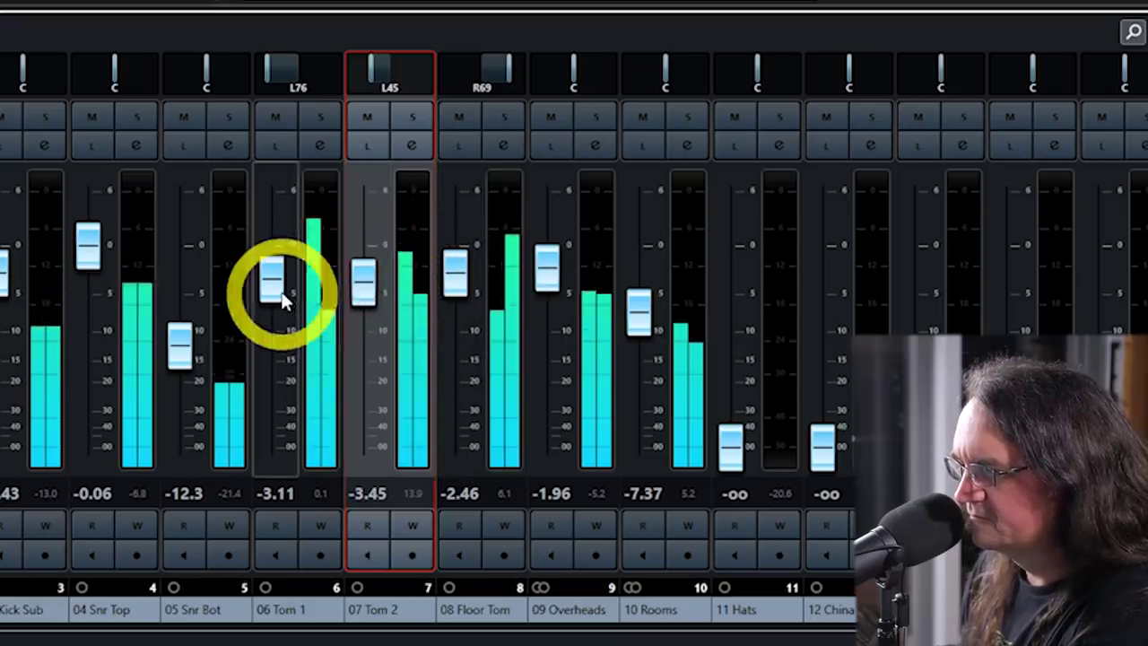
{"action": "left_click_drag", "start_coordinate": [281, 285], "coordinate": [281, 288]}
{"action": "left_click_drag", "start_coordinate": [359, 287], "coordinate": [369, 290]}
{"action": "left_click_drag", "start_coordinate": [464, 287], "coordinate": [466, 274]}
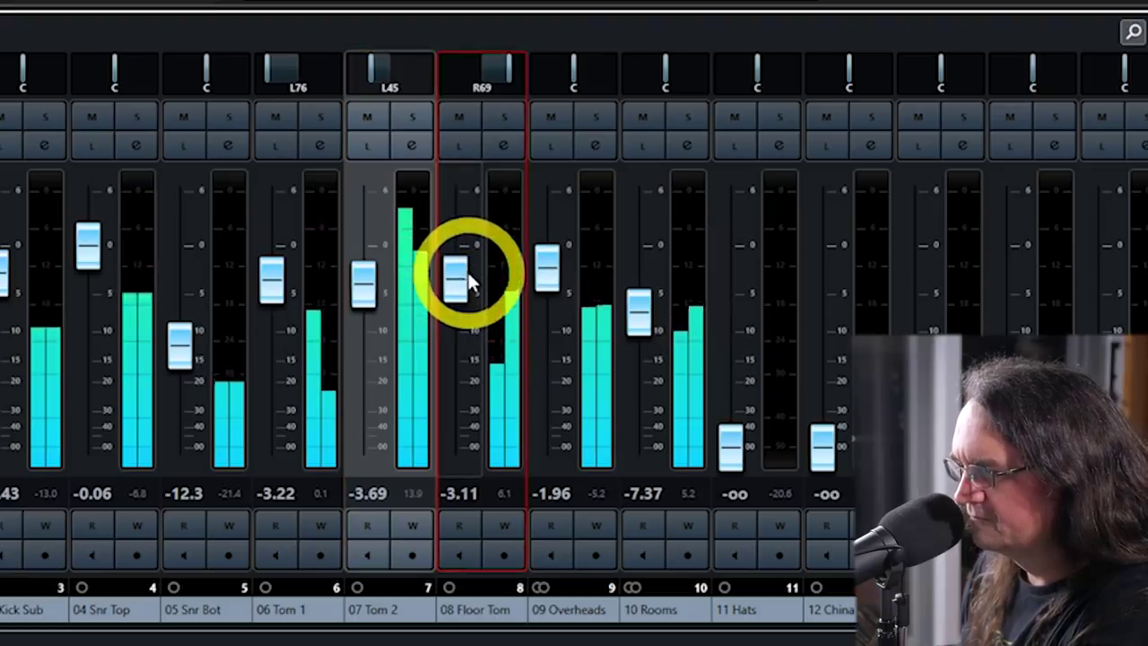
{"action": "left_click_drag", "start_coordinate": [468, 279], "coordinate": [465, 272]}
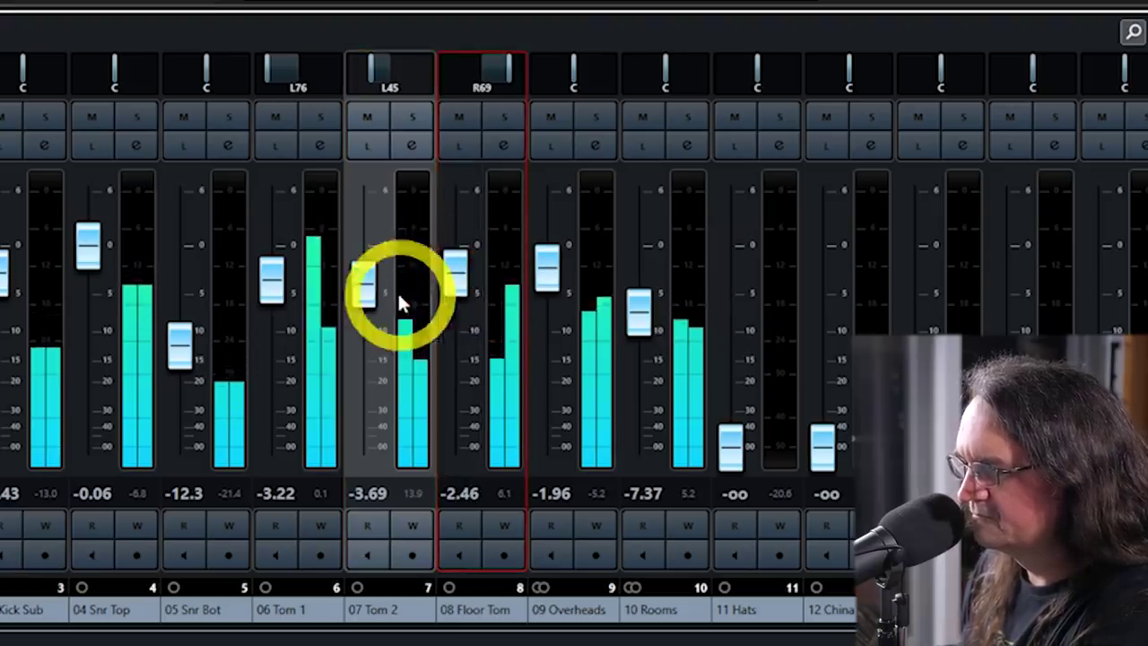
{"action": "left_click_drag", "start_coordinate": [286, 278], "coordinate": [285, 283]}
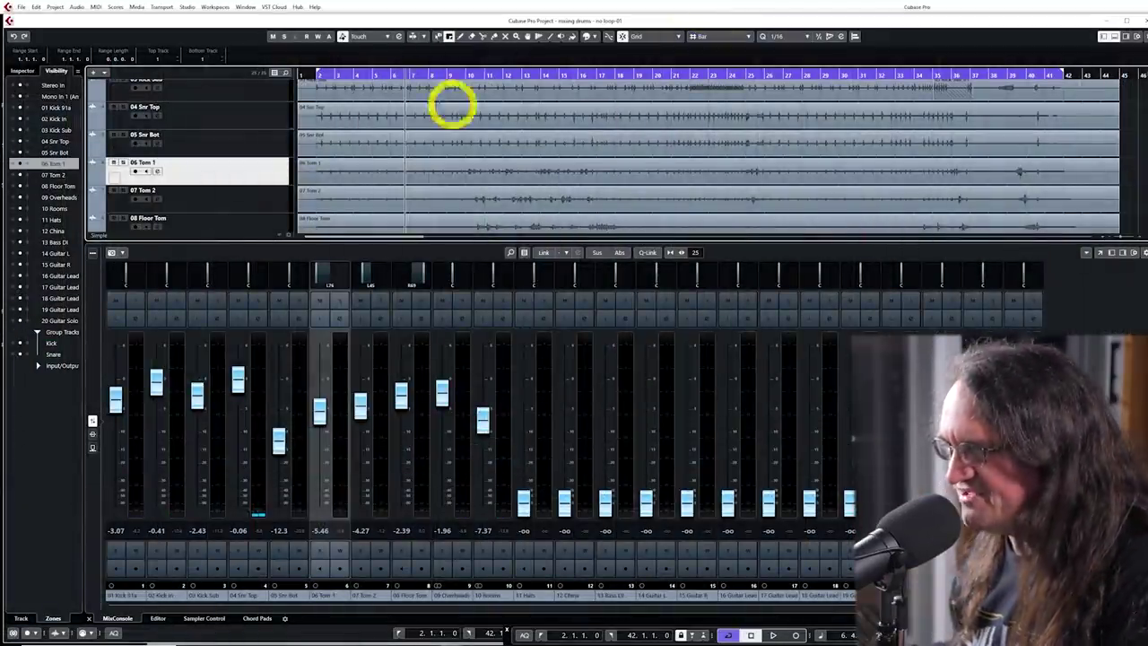
{"action": "left_click", "coordinate": [333, 72]}
{"action": "key", "text": "space"}
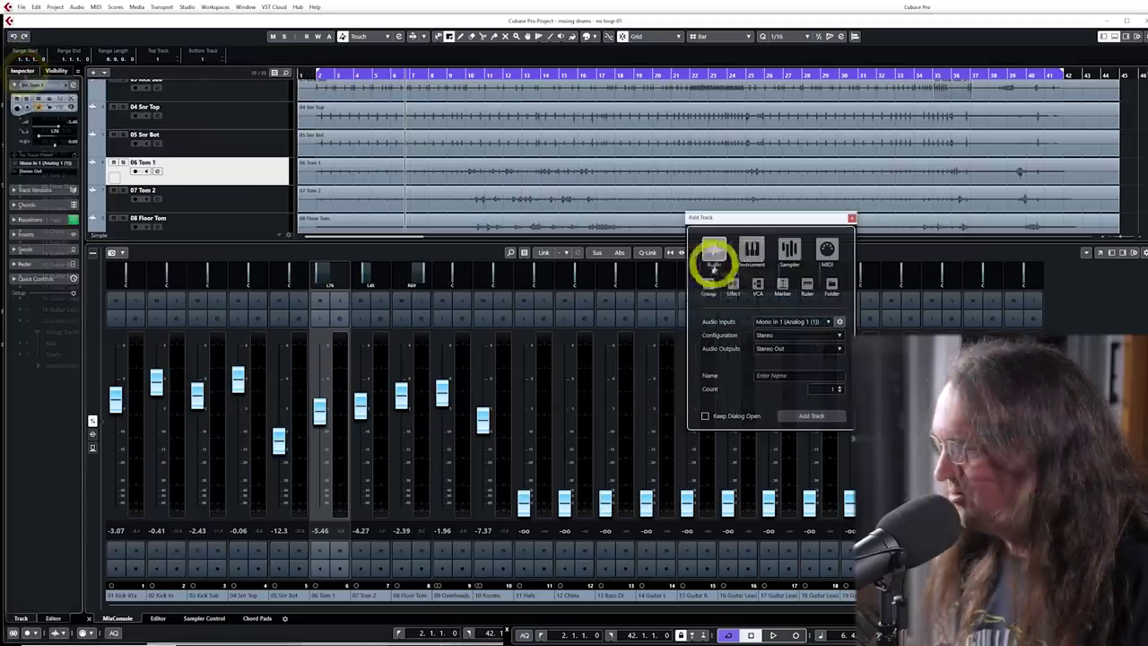
Add a stereo effect track named "Drum Smasher" with no effect, created inside a folder and routed to Stereo Out, and open the MixConsole.
{"action": "left_click", "coordinate": [732, 286]}
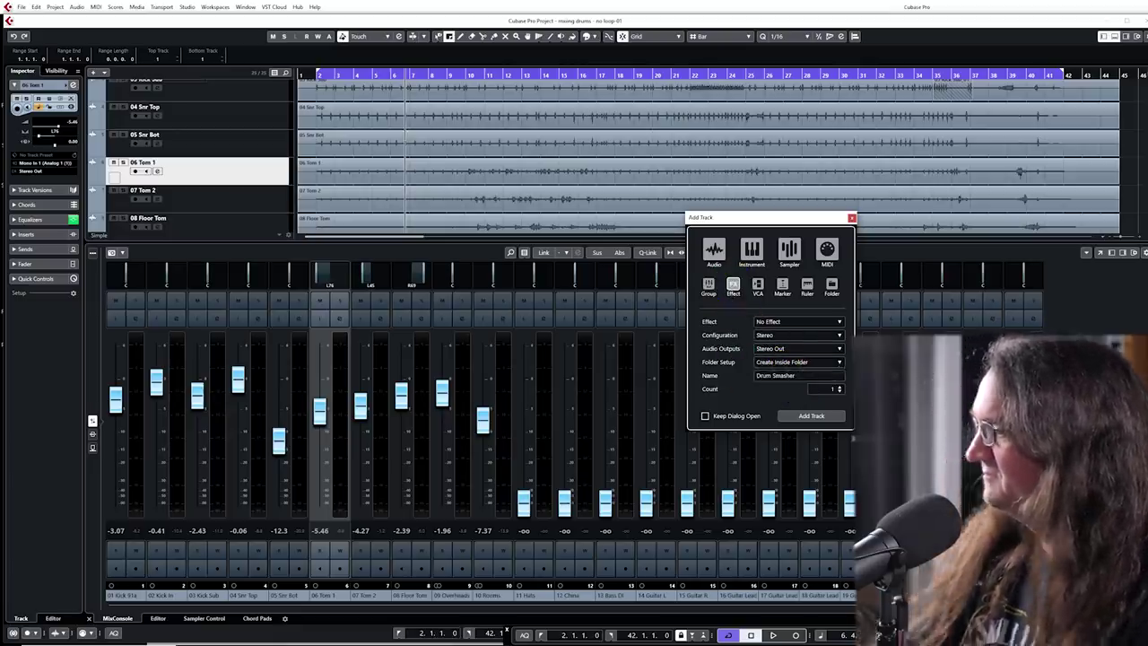
{"action": "key", "text": "Return"}
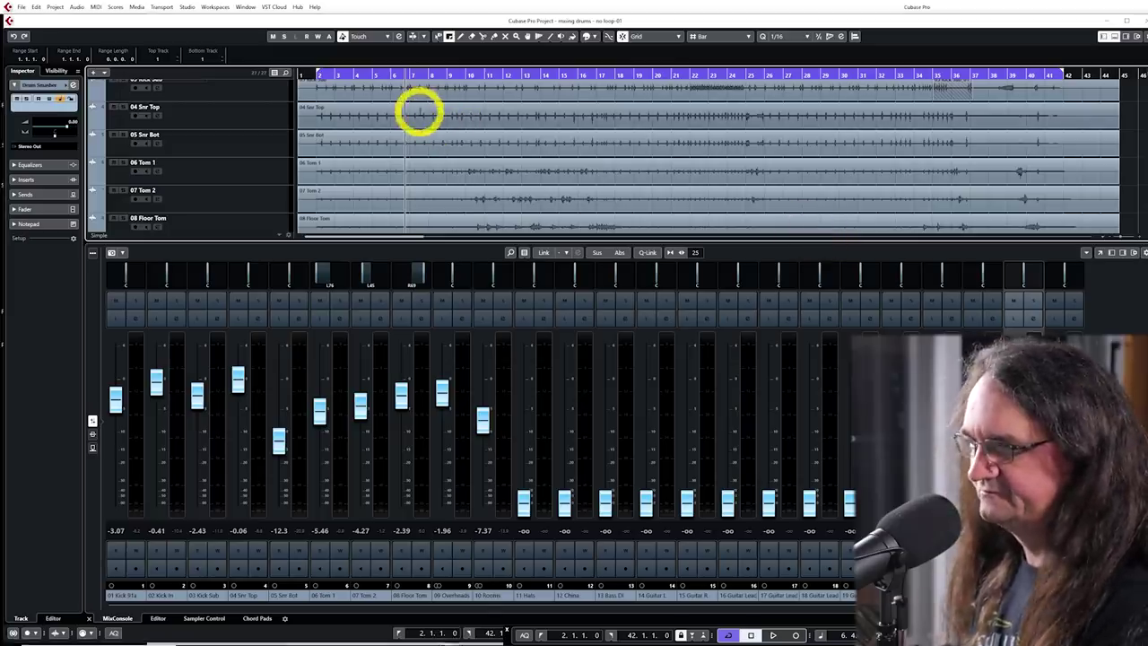
{"action": "key", "text": "F3"}
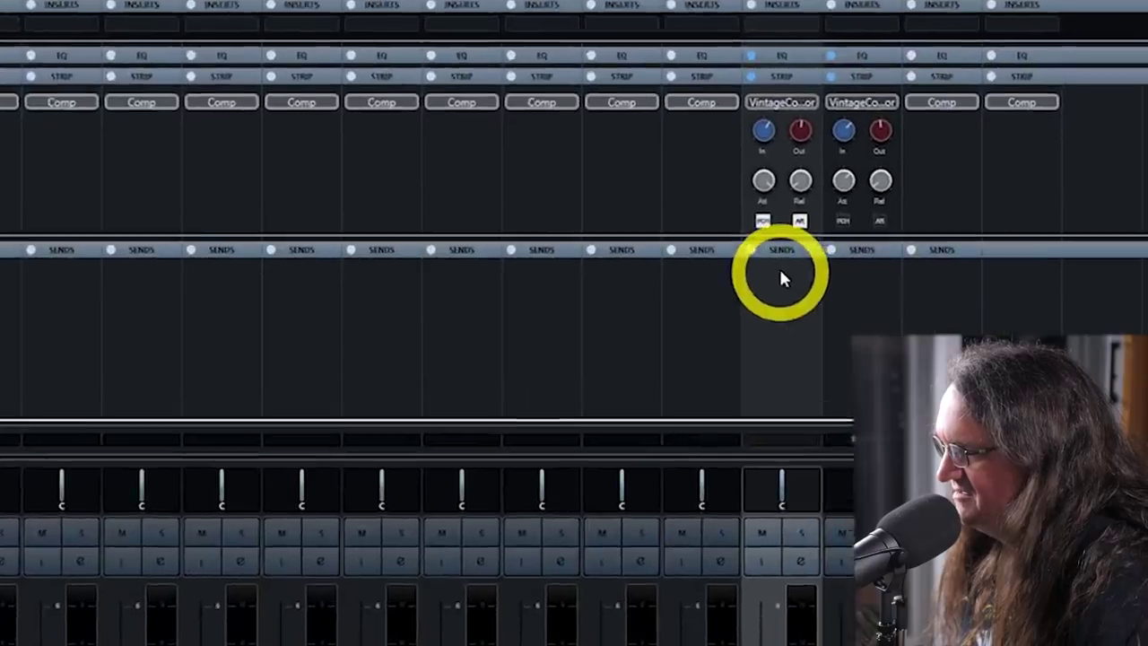
Assign Drum Smasher to the Kick group's first send slot and activate the send.
{"action": "left_click", "coordinate": [921, 241]}
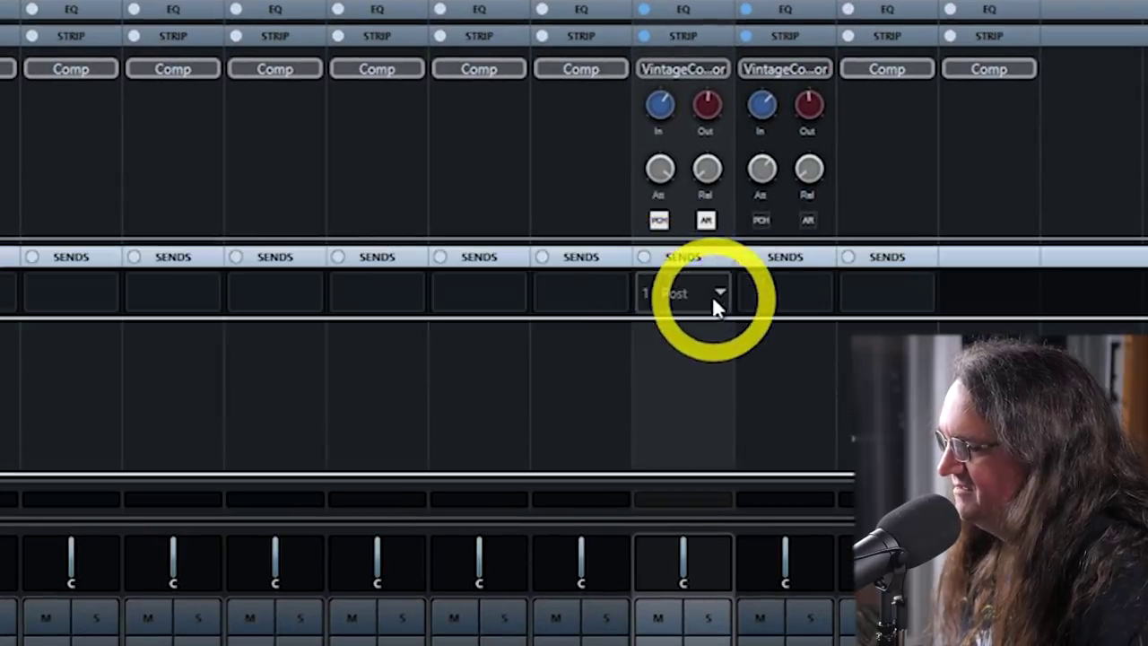
{"action": "left_click", "coordinate": [694, 300]}
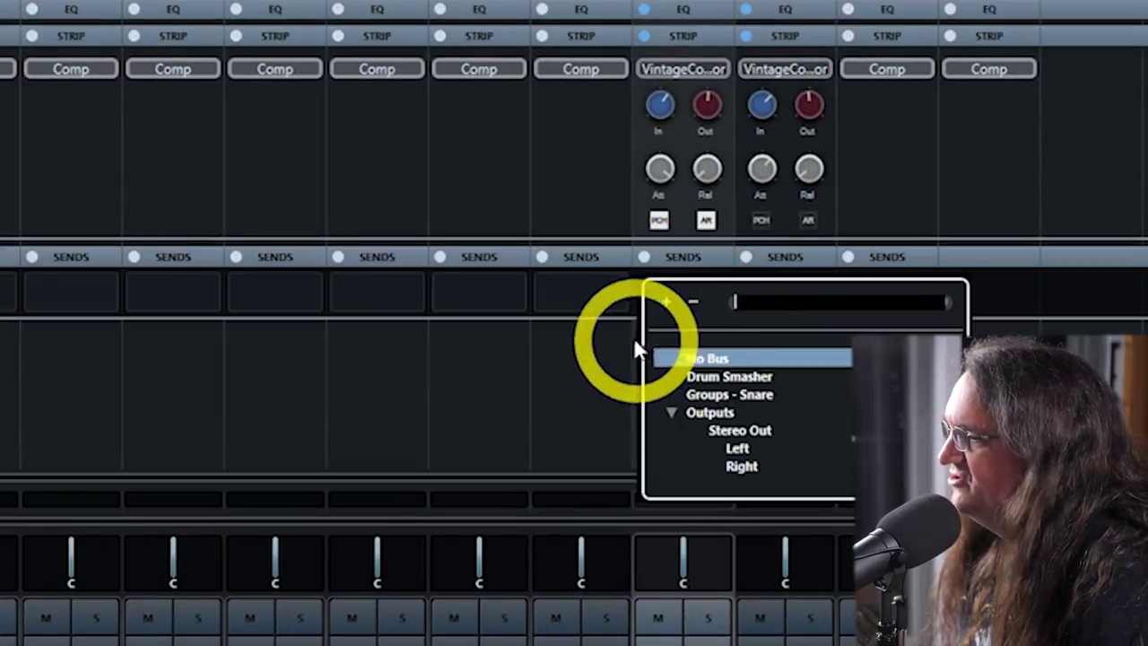
{"action": "left_click", "coordinate": [704, 376]}
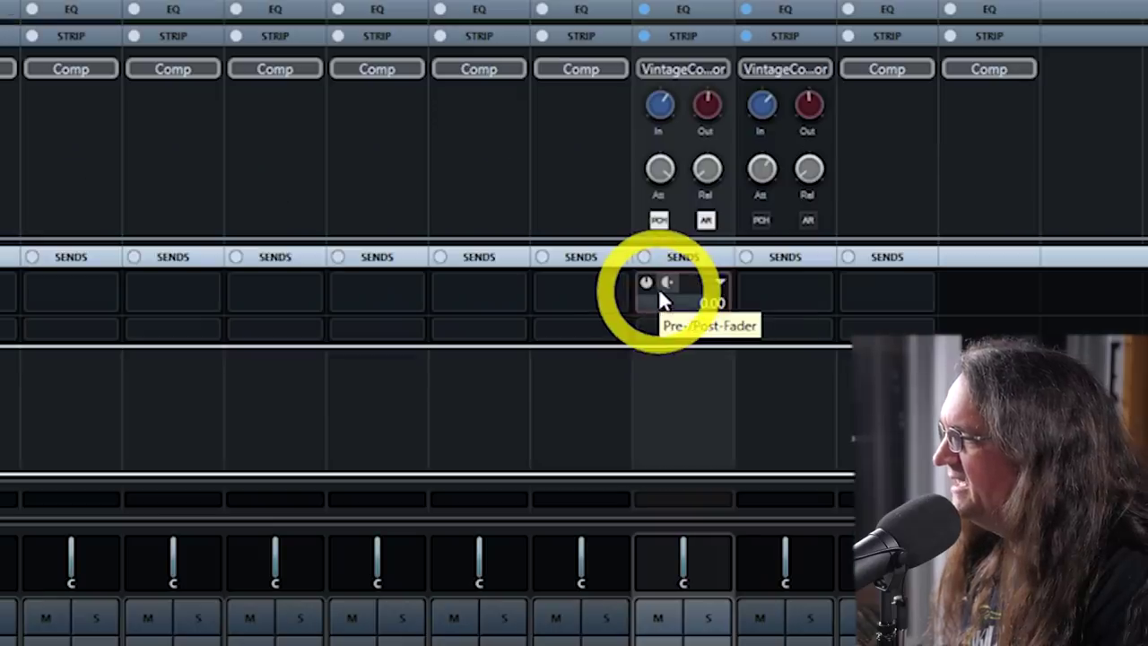
{"action": "left_click", "coordinate": [665, 284]}
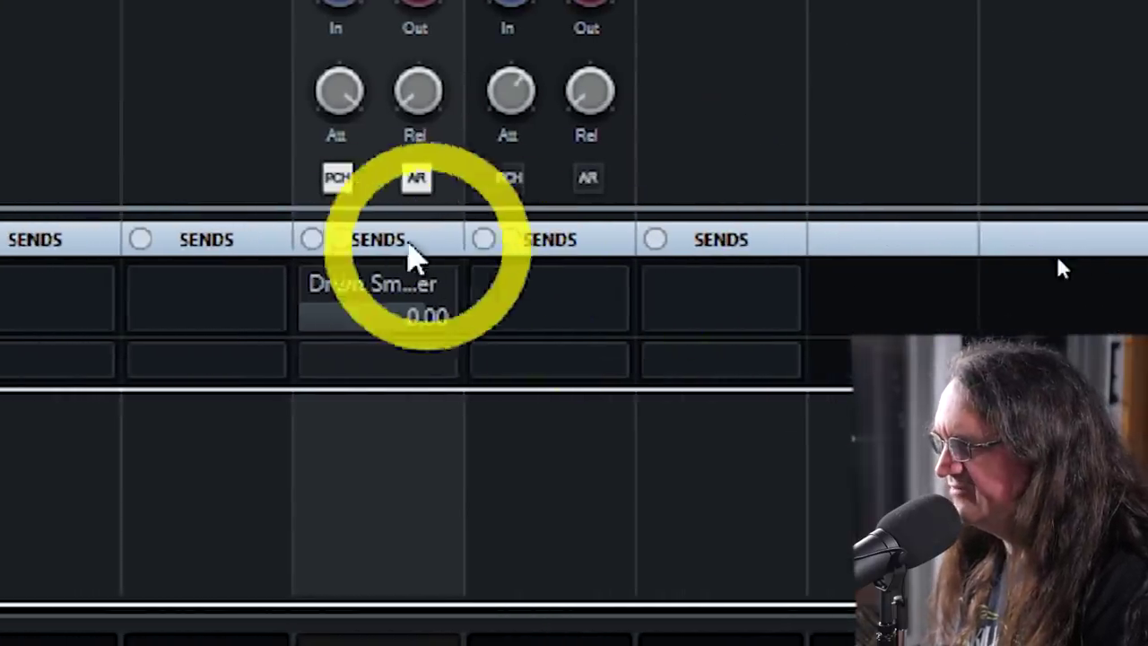
{"action": "left_click", "coordinate": [334, 286]}
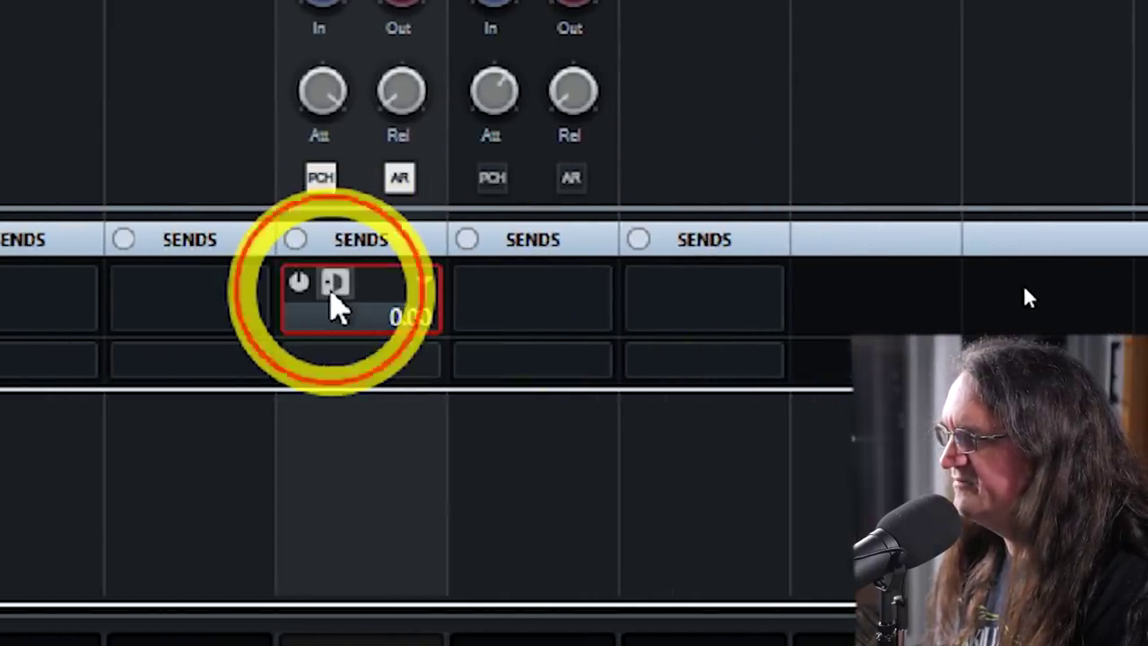
{"action": "left_click", "coordinate": [301, 285]}
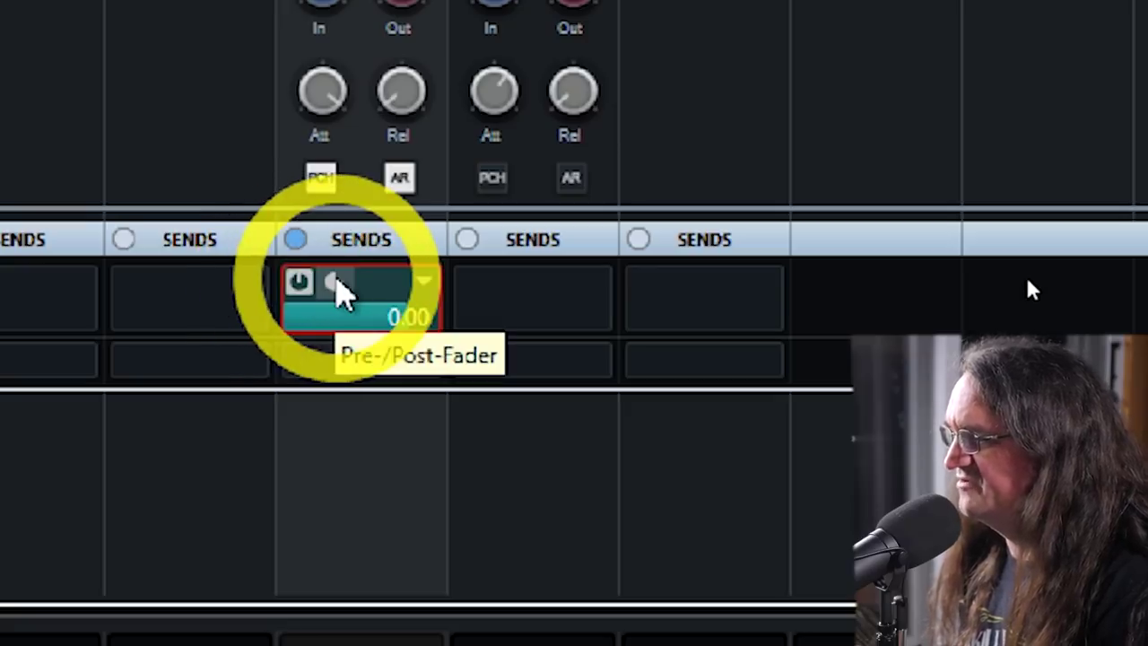
Toggle the Kick group's Drum Smasher send between pre-fader and post-fader during playback.
{"action": "left_click", "coordinate": [338, 285]}
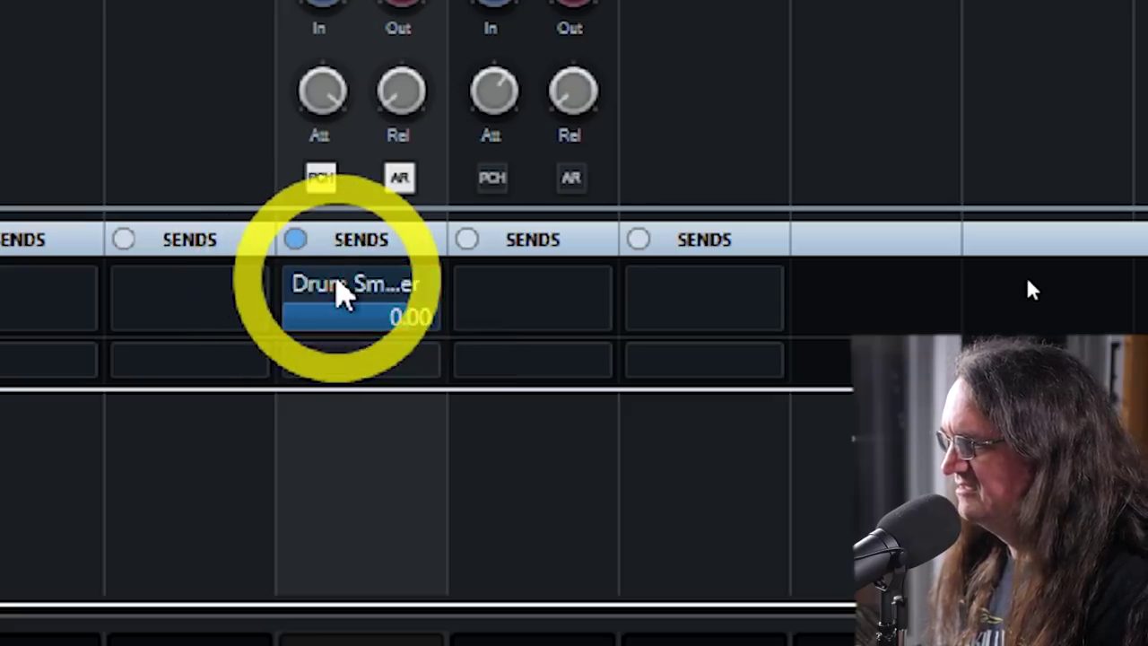
{"action": "left_click", "coordinate": [338, 285]}
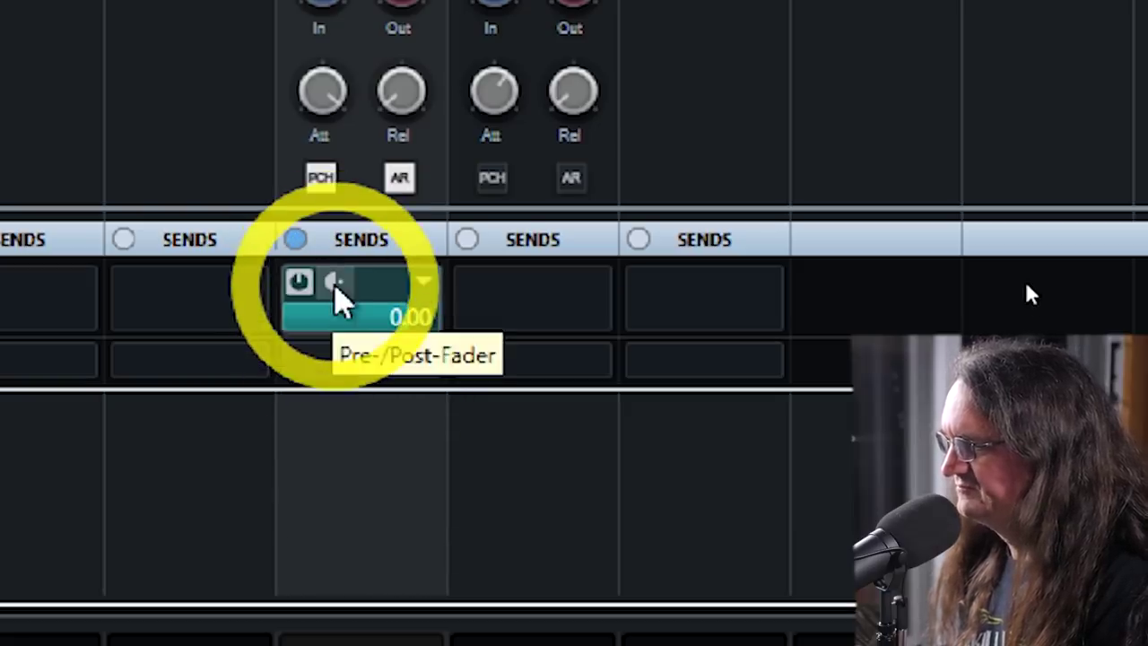
{"action": "left_click", "coordinate": [338, 285]}
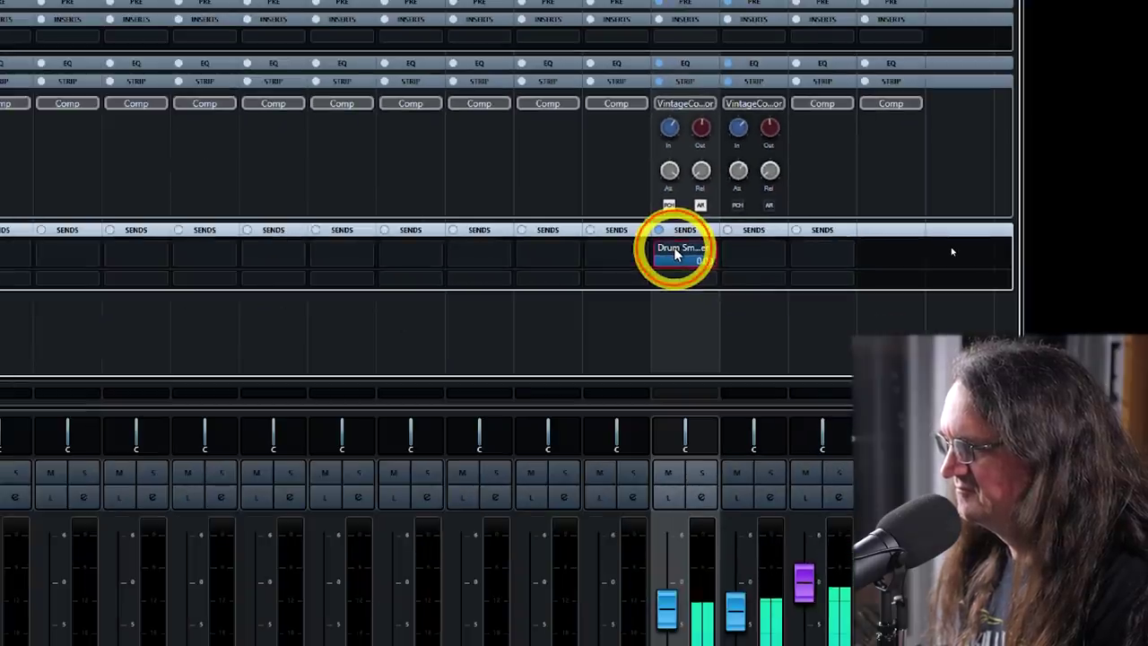
{"action": "left_click", "coordinate": [676, 254]}
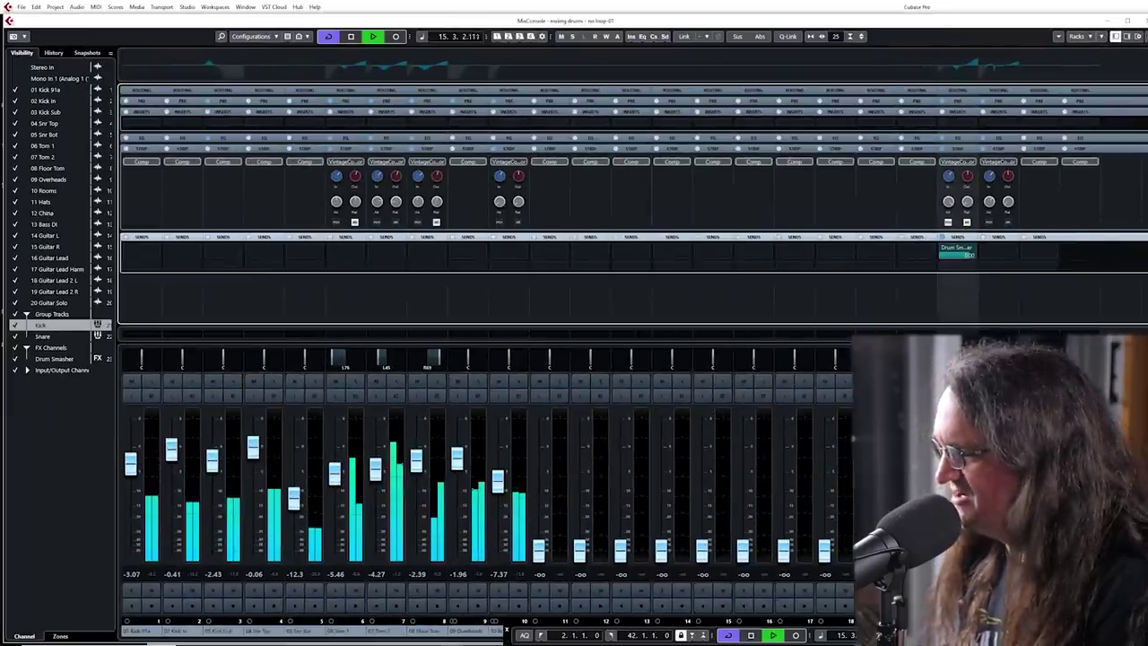
Solo the Drum Smasher channel and lower its fader to -2.39.
{"action": "left_click", "coordinate": [1051, 383]}
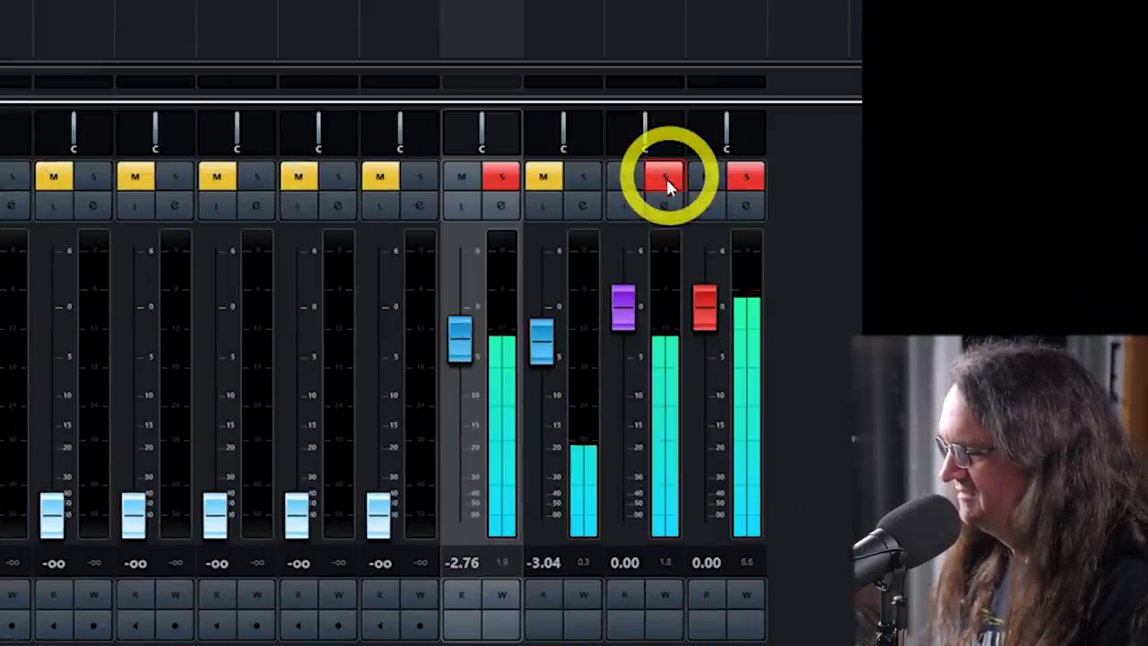
{"action": "left_click_drag", "start_coordinate": [623, 305], "coordinate": [629, 342]}
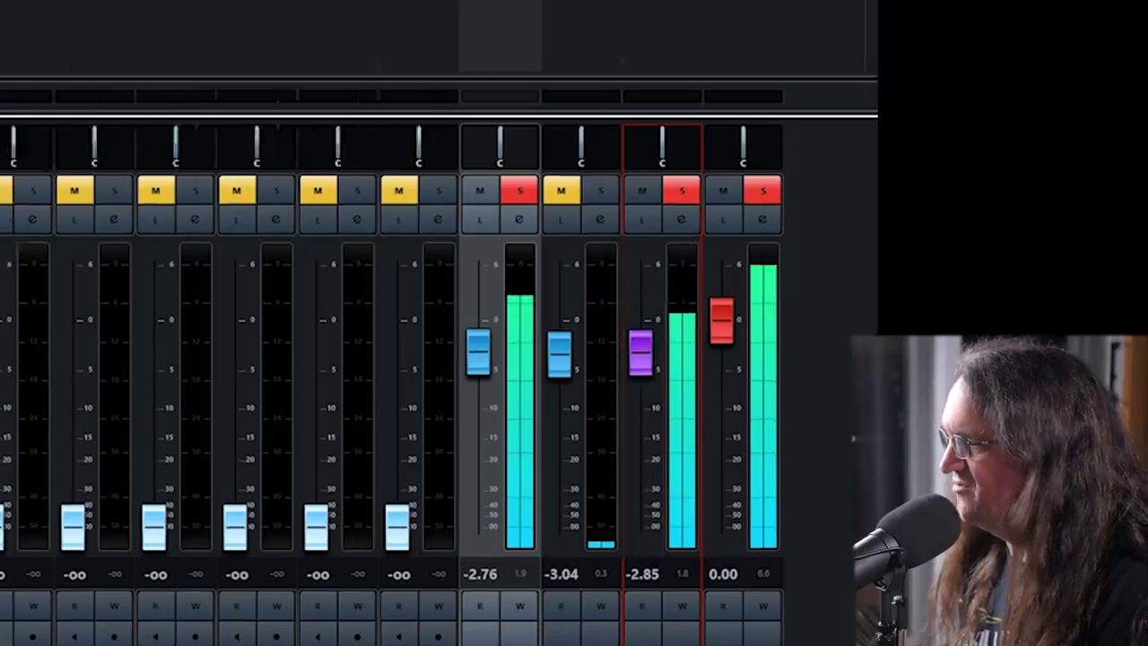
Copy the Kick group's Drum Smasher send to the Snare group and raise the Kick send level to 6.02.
{"action": "left_click", "coordinate": [747, 99]}
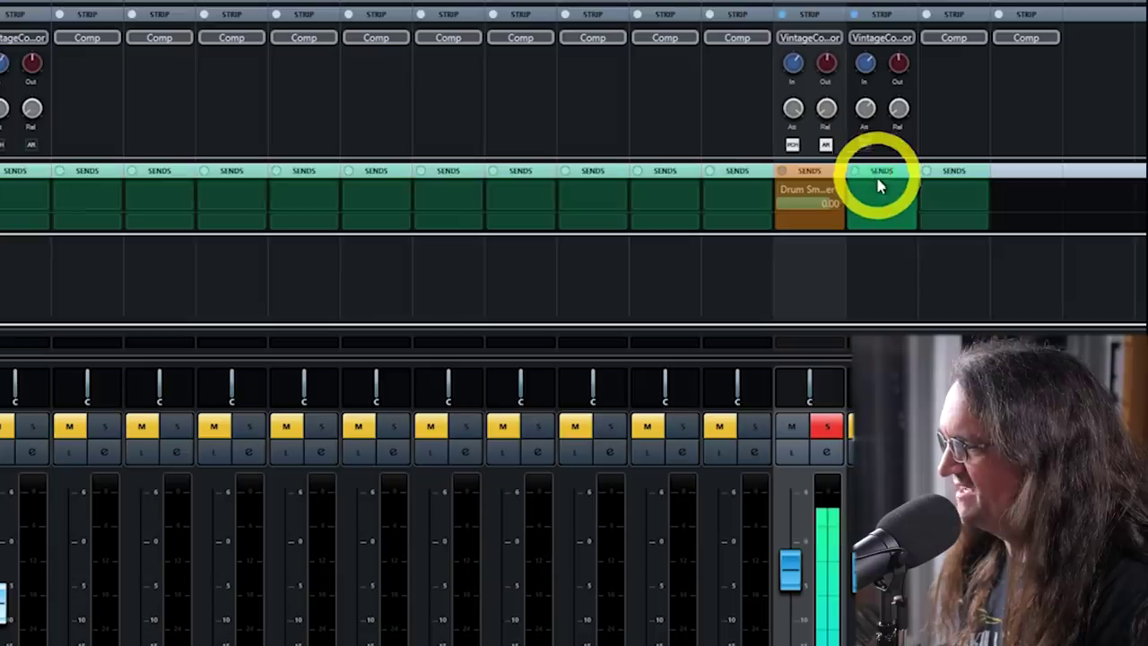
{"action": "left_click_drag", "start_coordinate": [879, 186], "coordinate": [879, 186]}
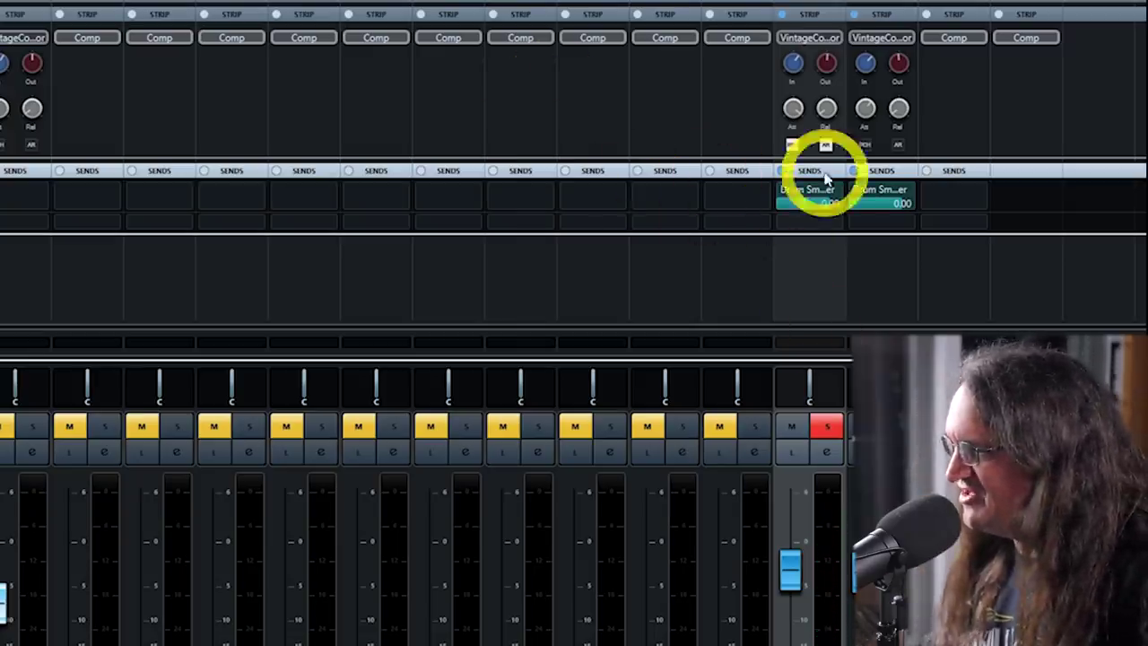
{"action": "left_click_drag", "start_coordinate": [822, 201], "coordinate": [0, 143]}
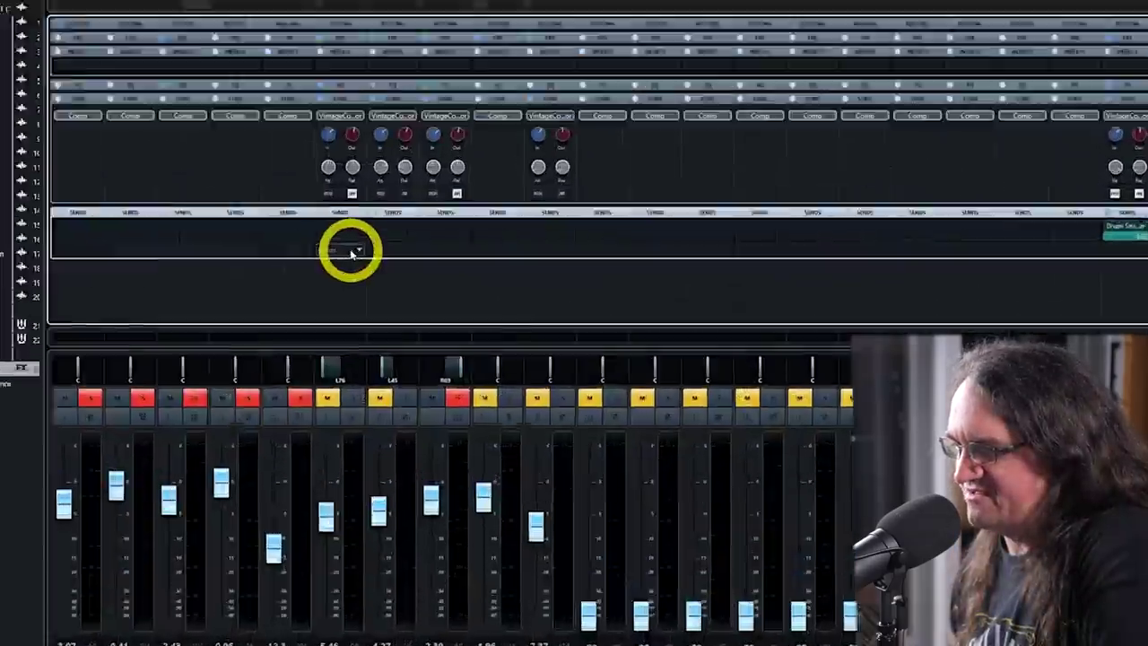
Add Drum Smasher sends in the second send slot of Tom 1, Tom 2 and the Floor Tom, and activate all three.
{"action": "left_click", "coordinate": [352, 251]}
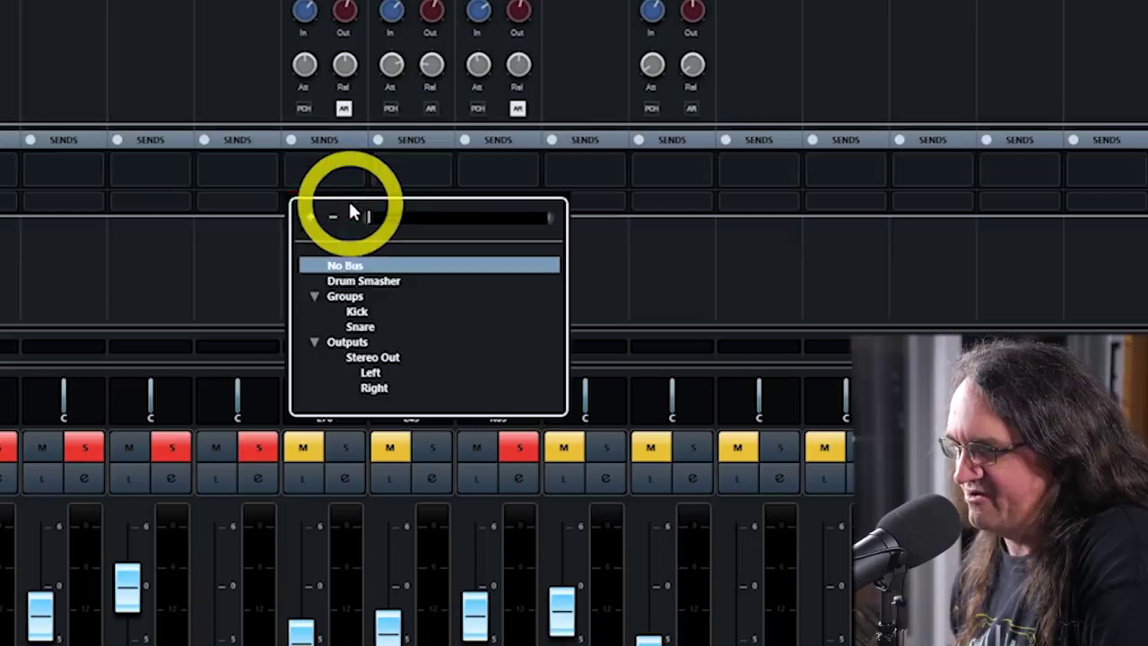
{"action": "left_click", "coordinate": [364, 297]}
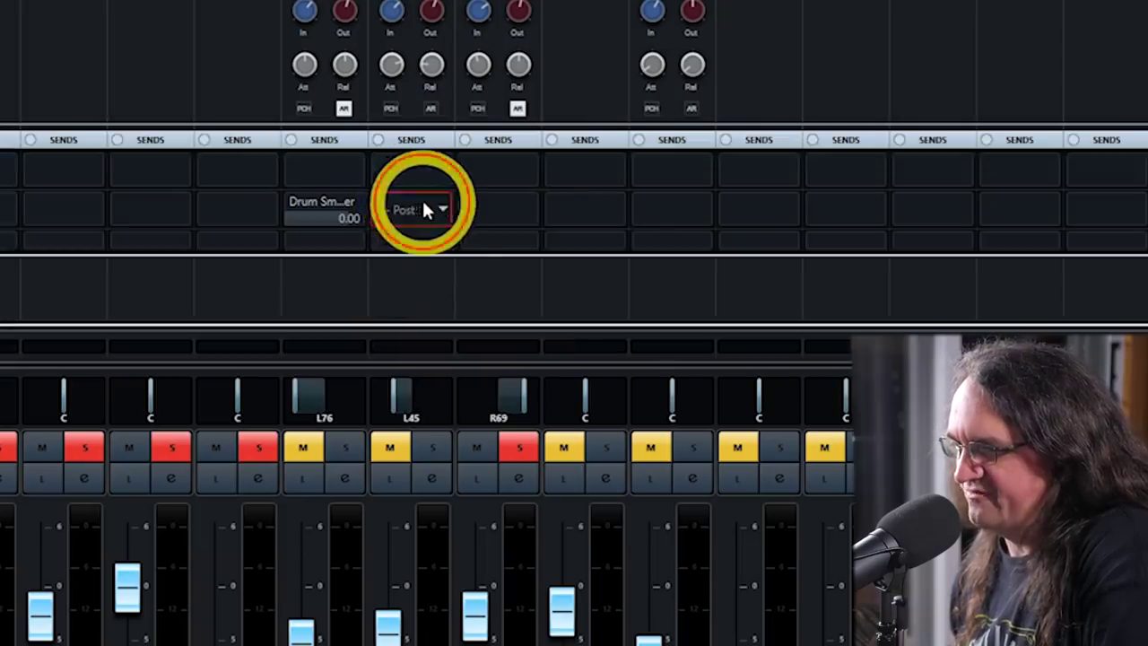
{"action": "left_click", "coordinate": [420, 202]}
{"action": "left_click", "coordinate": [457, 282]}
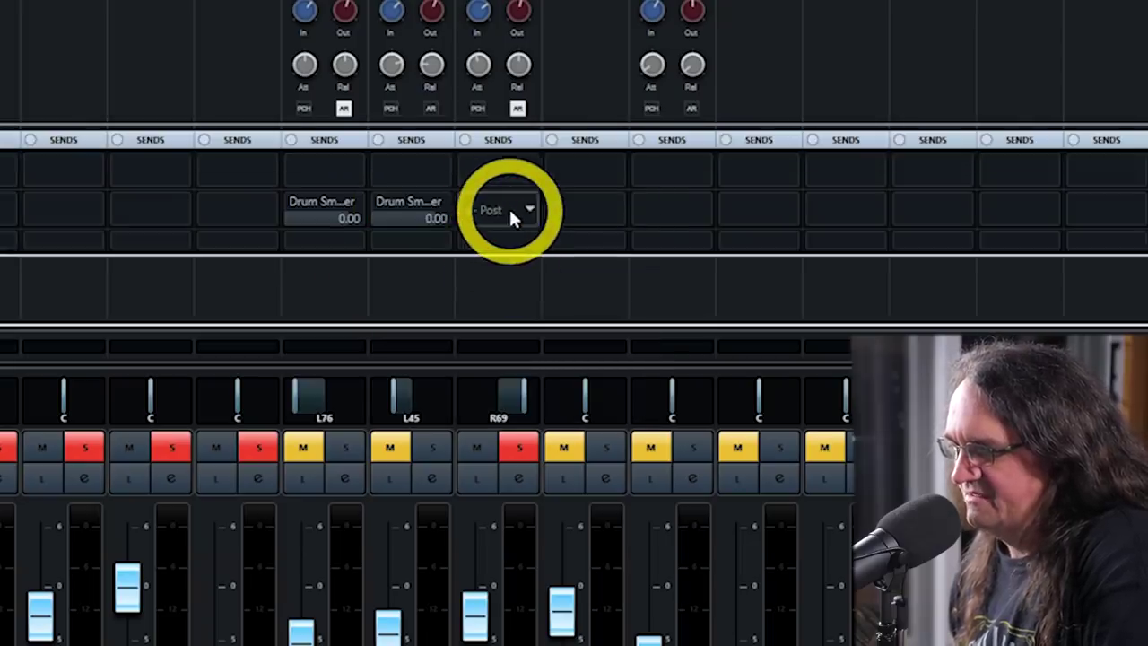
{"action": "left_click", "coordinate": [524, 214]}
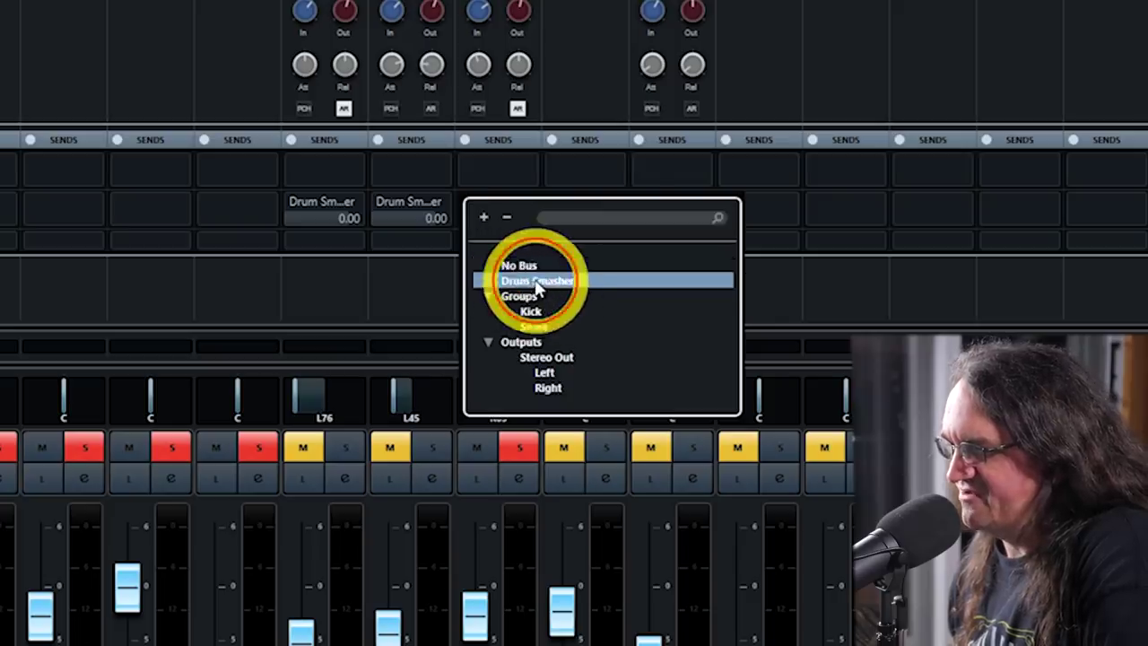
{"action": "left_click", "coordinate": [527, 281]}
{"action": "left_click", "coordinate": [294, 202]}
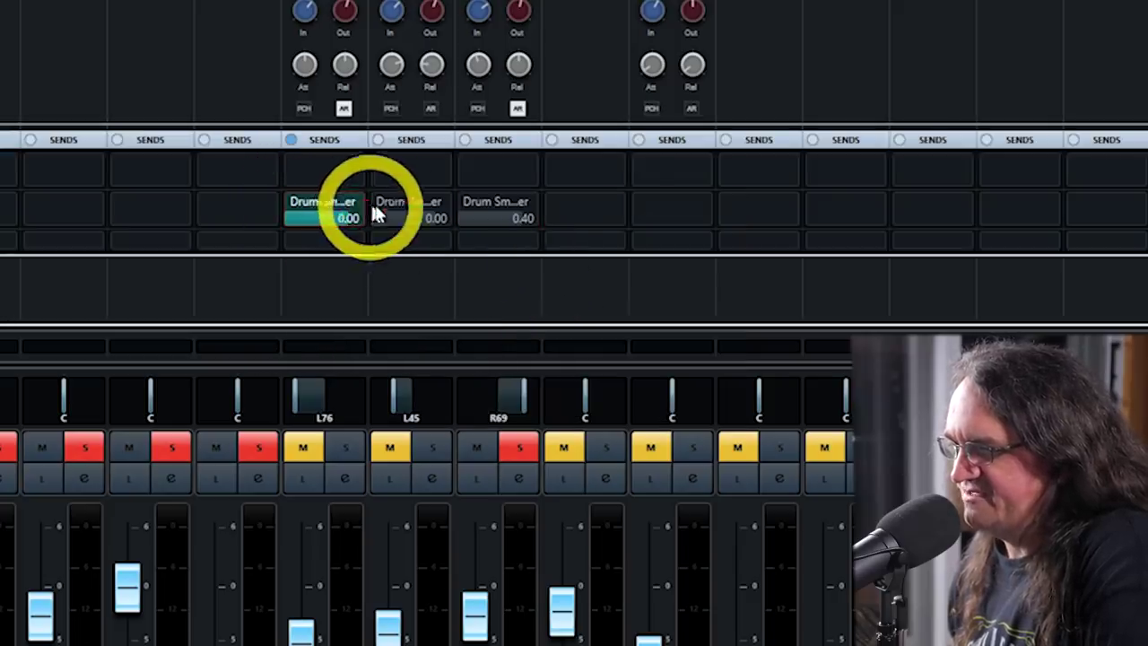
{"action": "left_click", "coordinate": [379, 201]}
{"action": "left_click", "coordinate": [468, 202]}
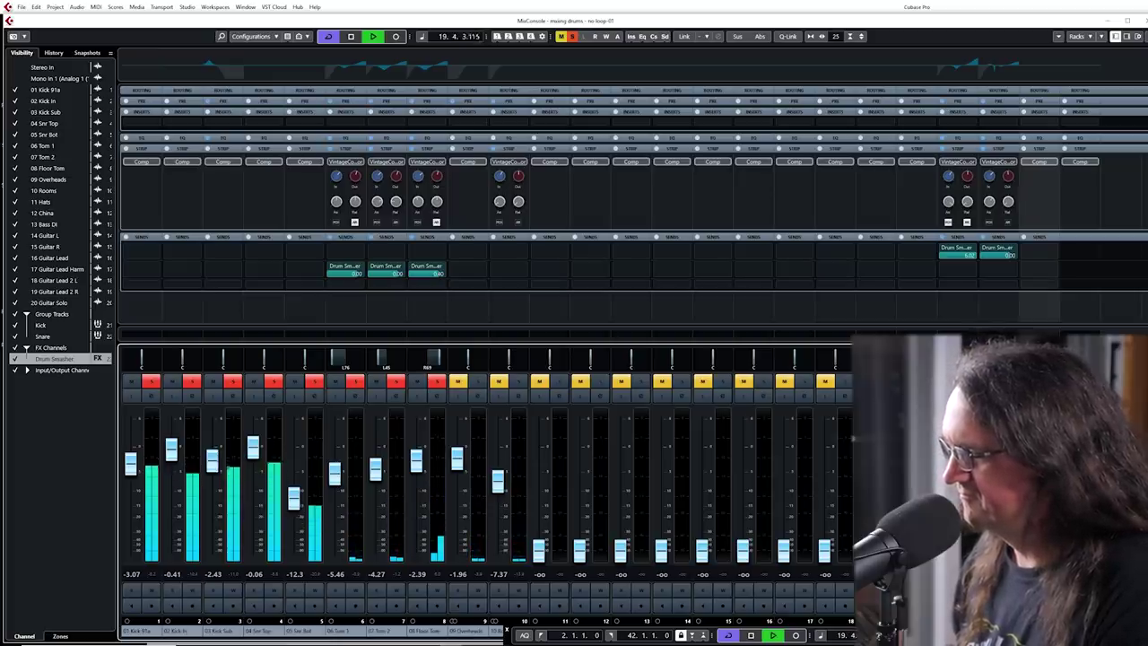
Leave the full MixConsole, move playback to around bar 8 in the project window and reopen the MixConsole.
{"action": "left_click", "coordinate": [1107, 21]}
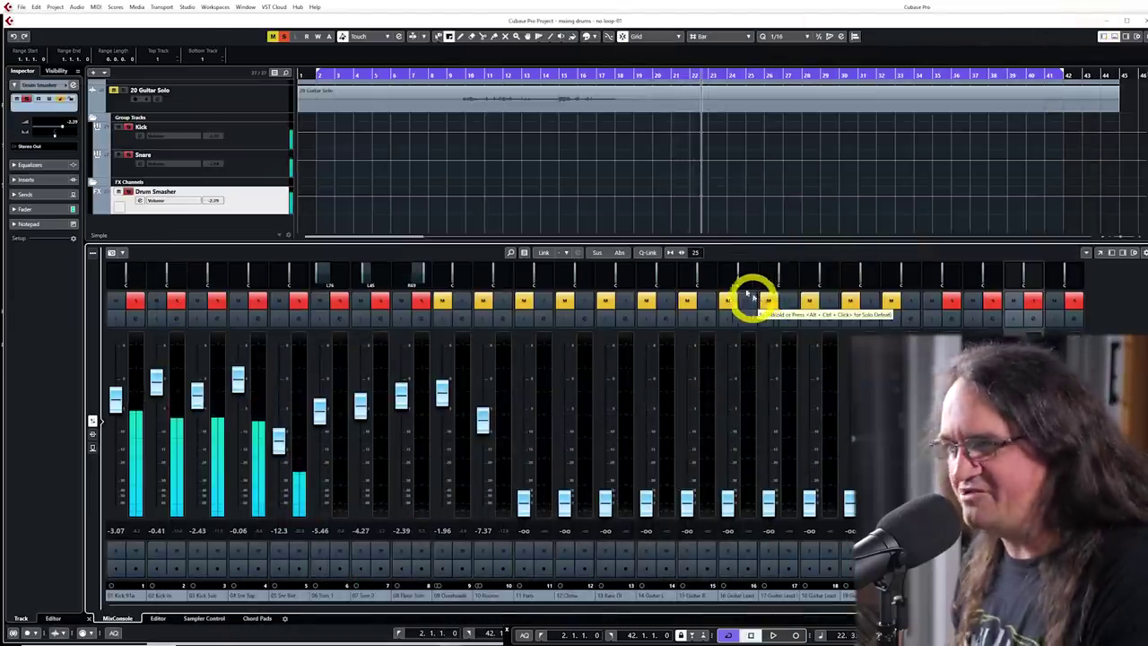
{"action": "left_click", "coordinate": [437, 76]}
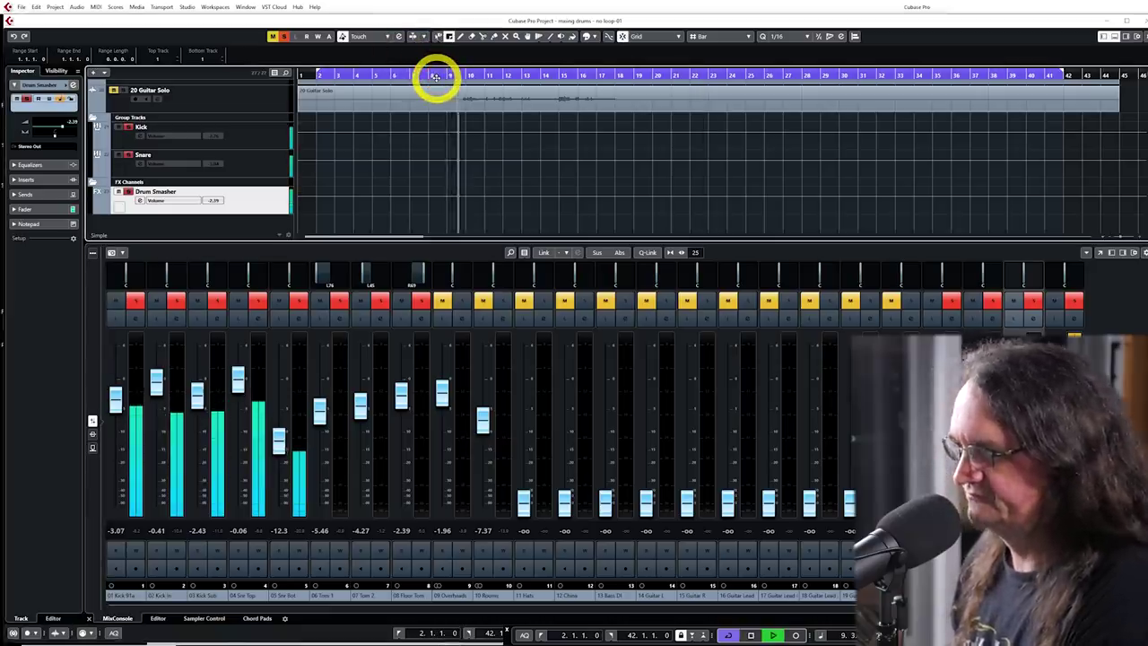
{"action": "key", "text": "F3"}
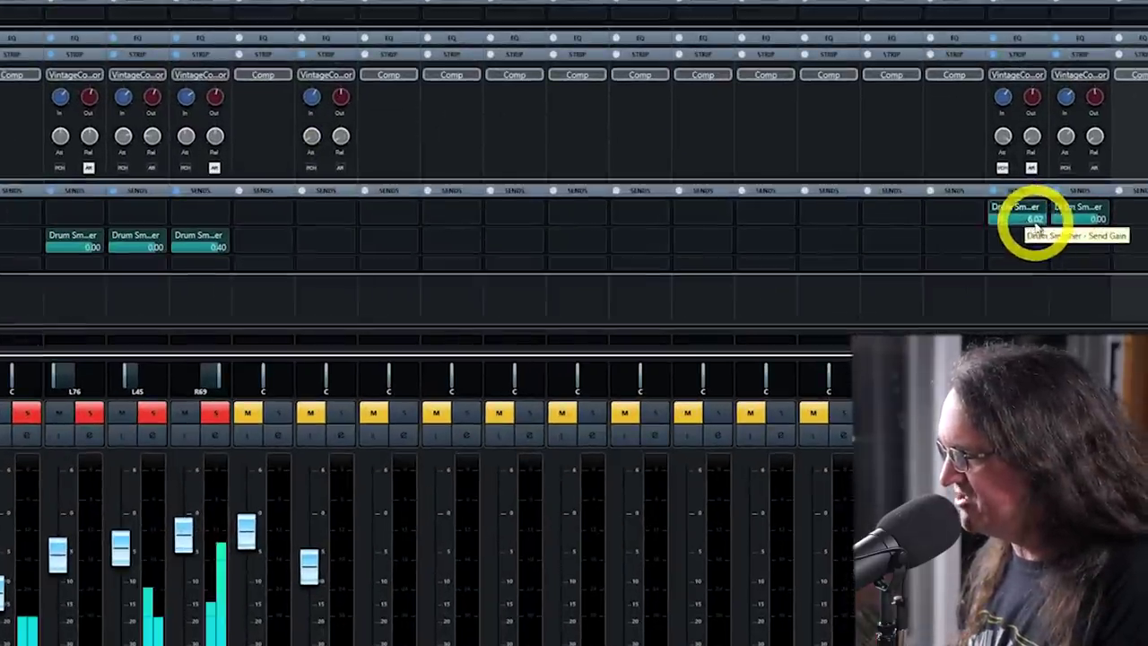
Lower the Drum Smasher send levels to -2.09 on the Kick group and -7.06 on the Floor Tom.
{"action": "left_click_drag", "start_coordinate": [1031, 229], "coordinate": [968, 303]}
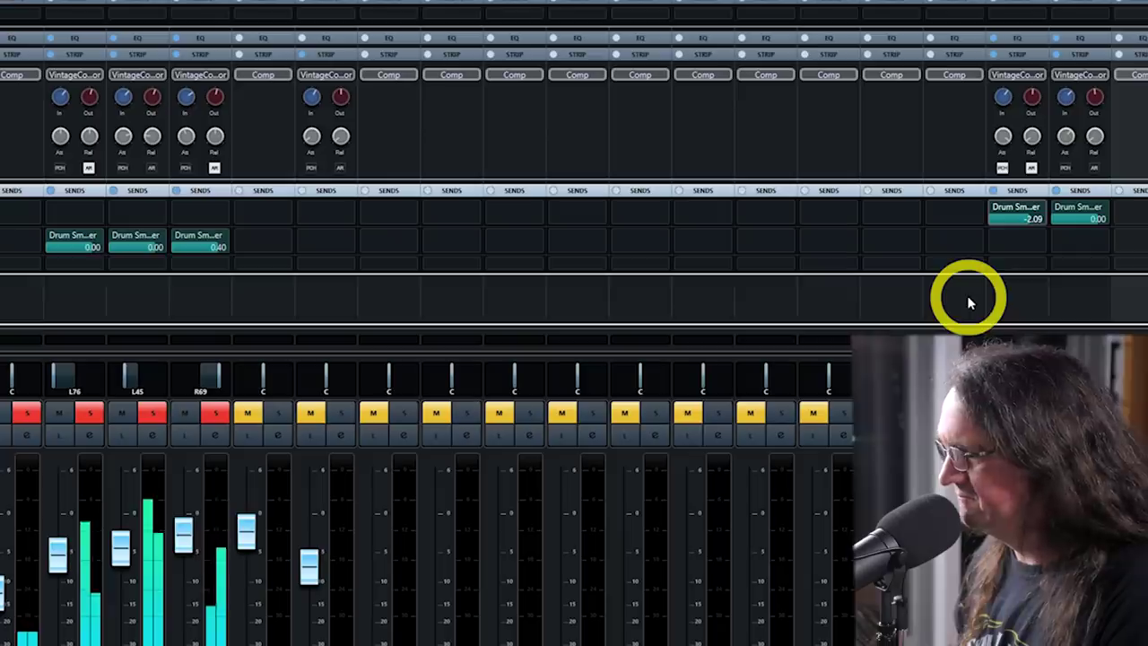
{"action": "left_click", "coordinate": [195, 257]}
{"action": "left_click_drag", "start_coordinate": [182, 256], "coordinate": [185, 257]}
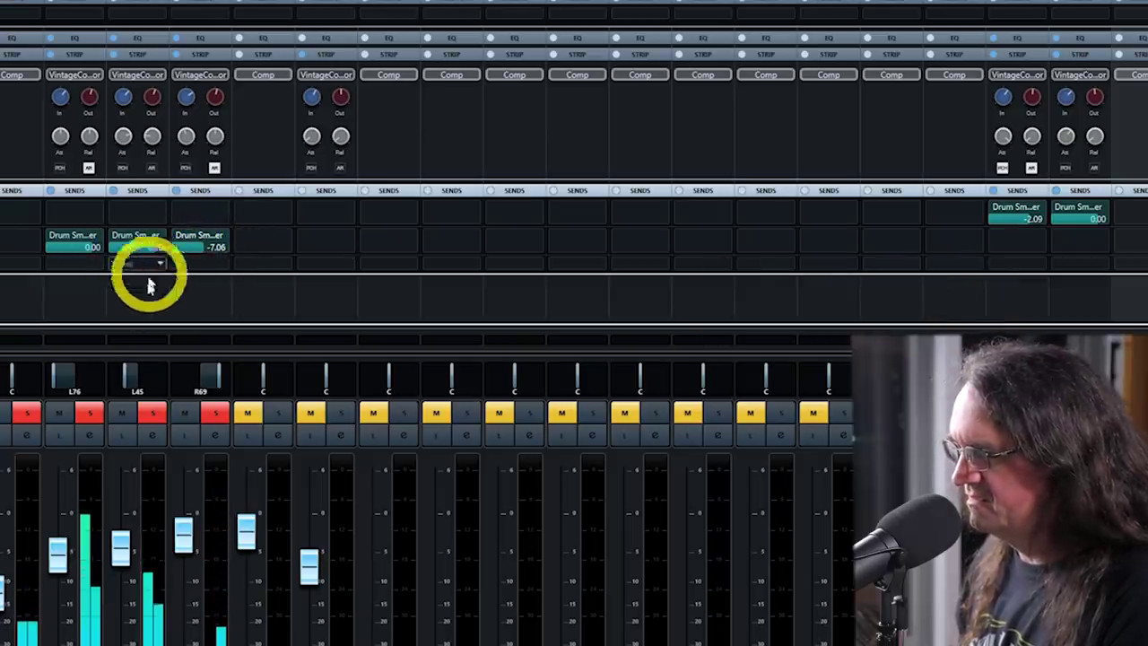
Pan Tom 2 to L55 and the Floor Tom to R71, and lower the Drum Smasher sends of Tom 1 and Tom 2, with Tom 2 at -2.44.
{"action": "left_click_drag", "start_coordinate": [126, 379], "coordinate": [100, 380]}
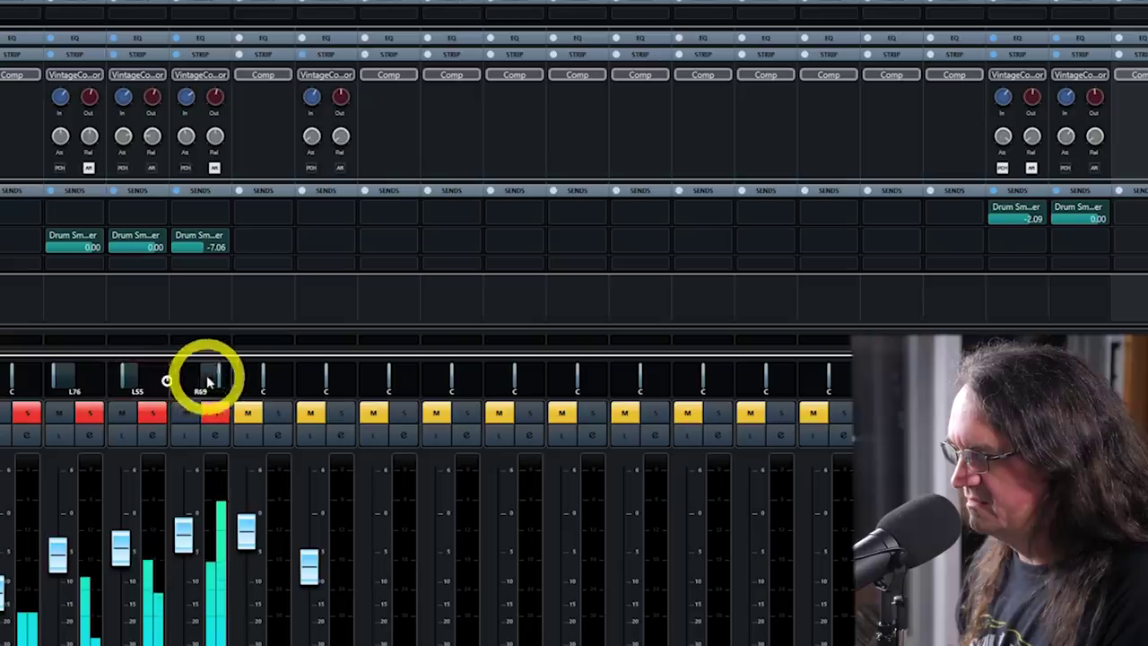
{"action": "left_click_drag", "start_coordinate": [209, 377], "coordinate": [218, 380]}
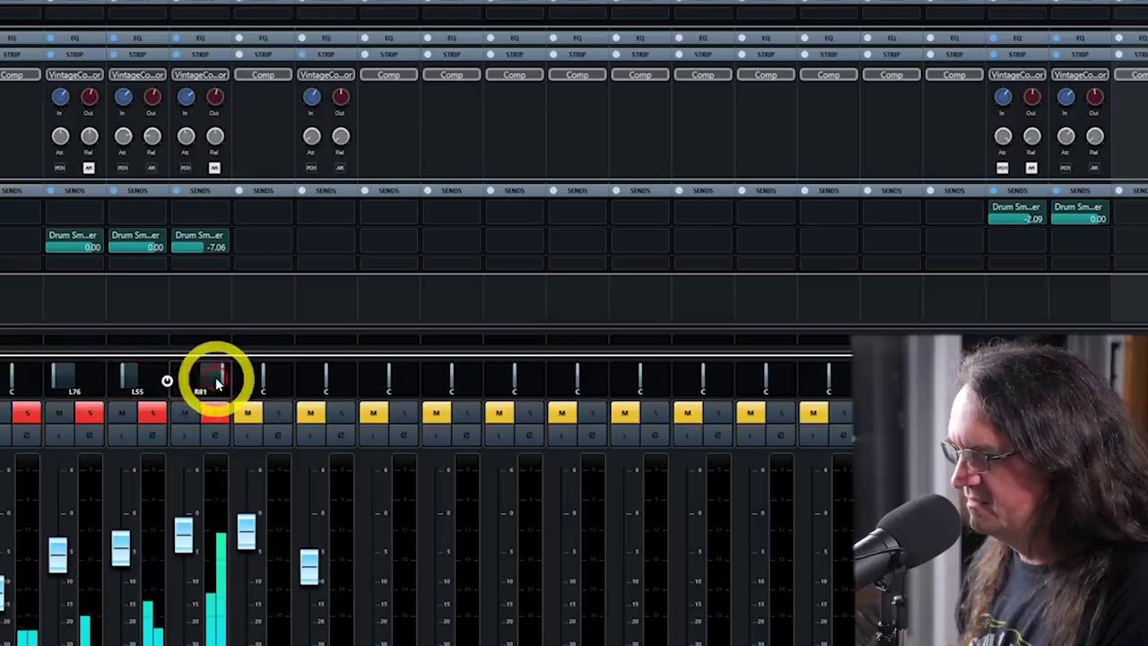
{"action": "left_click", "coordinate": [87, 256]}
{"action": "left_click_drag", "start_coordinate": [79, 256], "coordinate": [133, 260]}
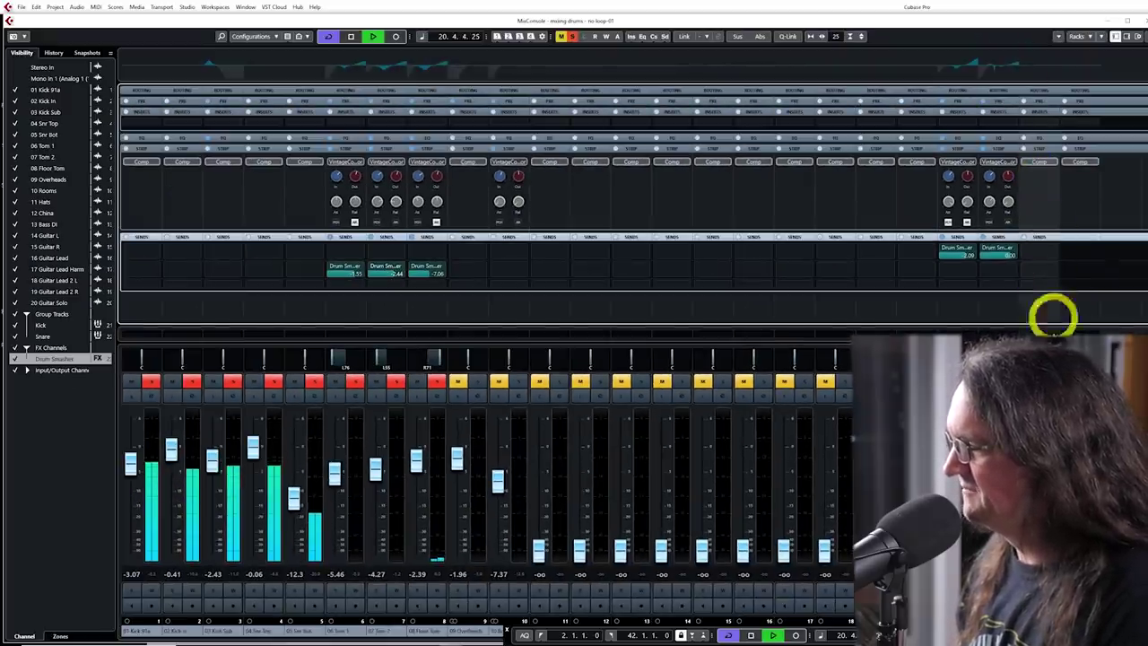
Load the Vintage Compressor in the Drum Smasher channel strip and open its module editor.
{"action": "left_click", "coordinate": [1049, 395]}
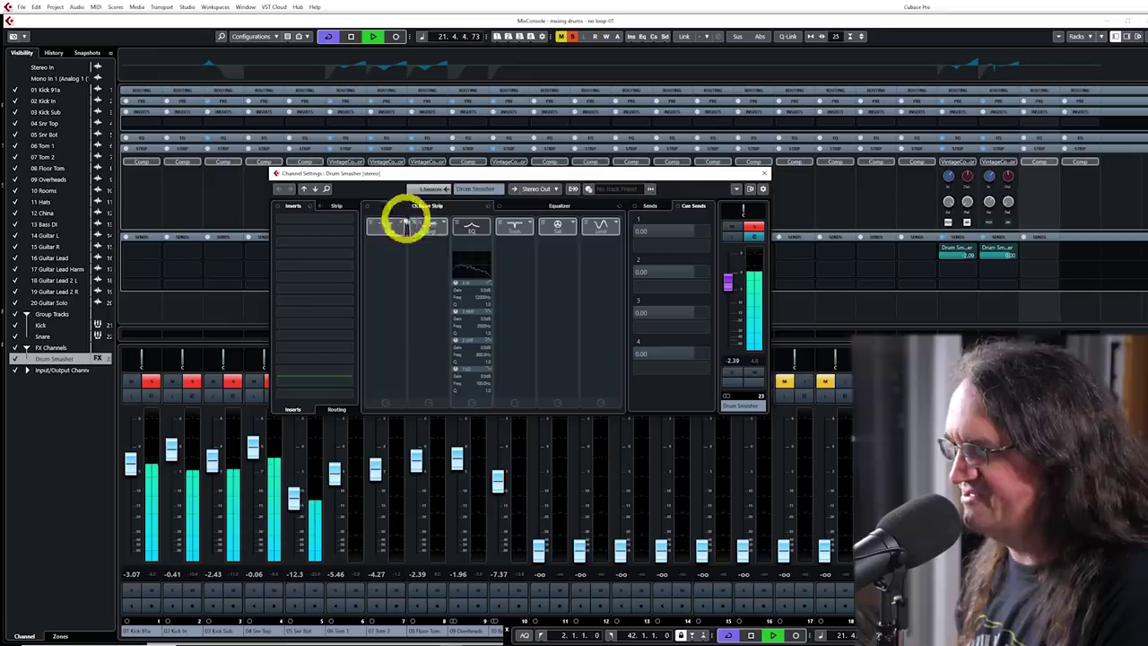
{"action": "left_click", "coordinate": [434, 233]}
{"action": "left_click", "coordinate": [429, 231]}
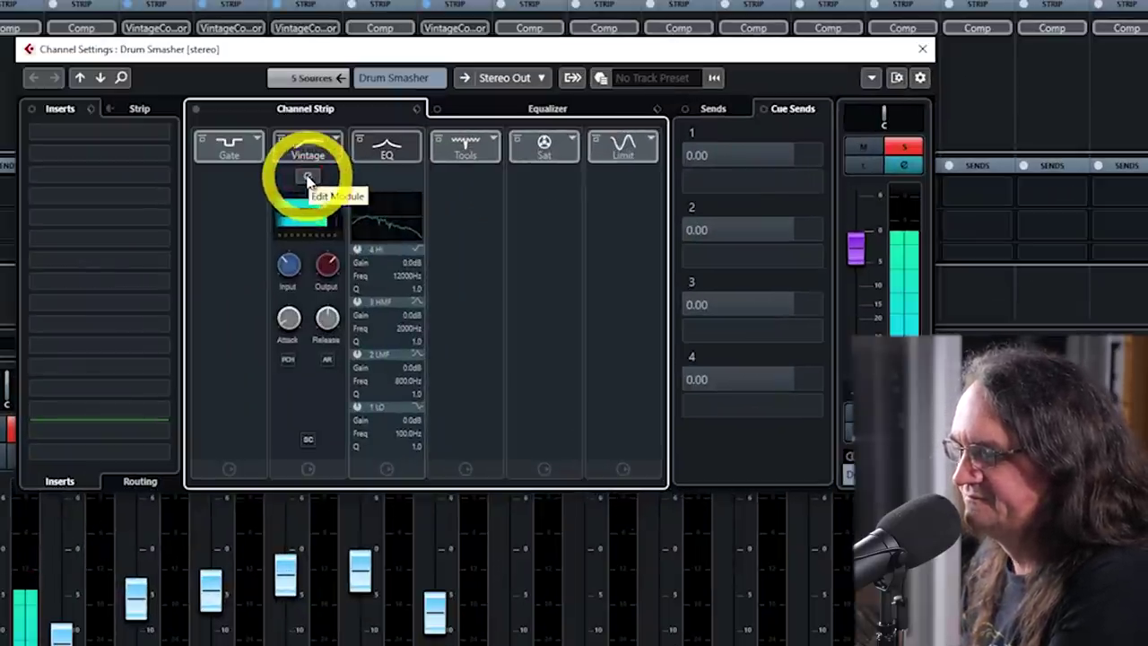
{"action": "left_click", "coordinate": [426, 240]}
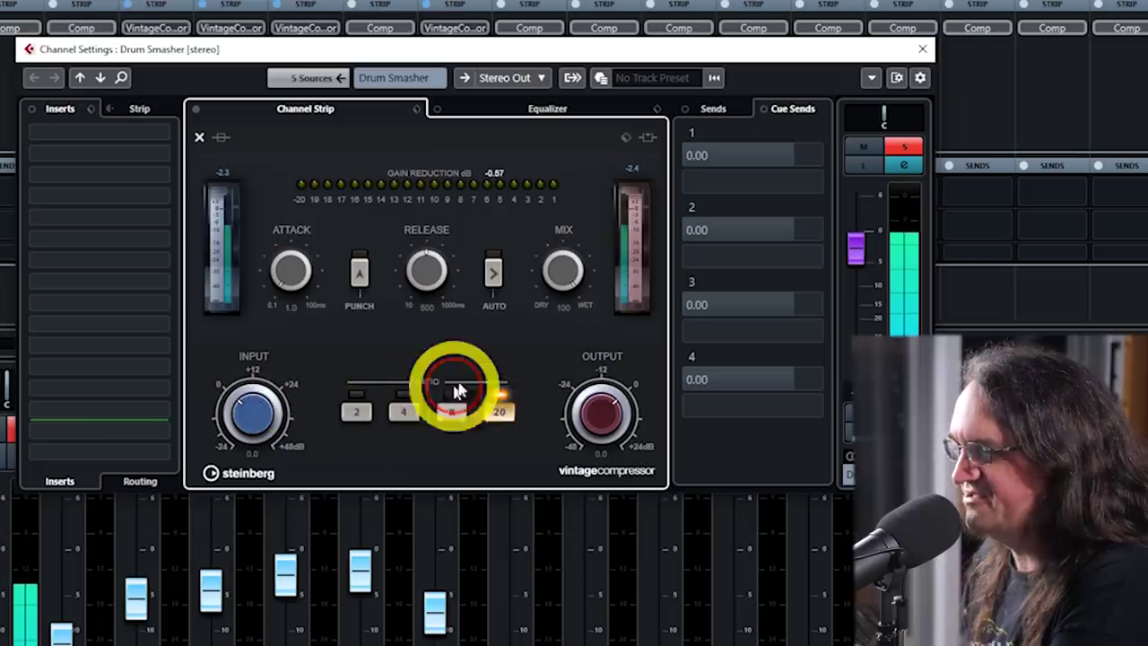
Set the Vintage Compressor to ratio 20, attack 0.1, release 10, output -18.7 and input 34.6, and close the channel settings.
{"action": "left_click_drag", "start_coordinate": [290, 282], "coordinate": [302, 328]}
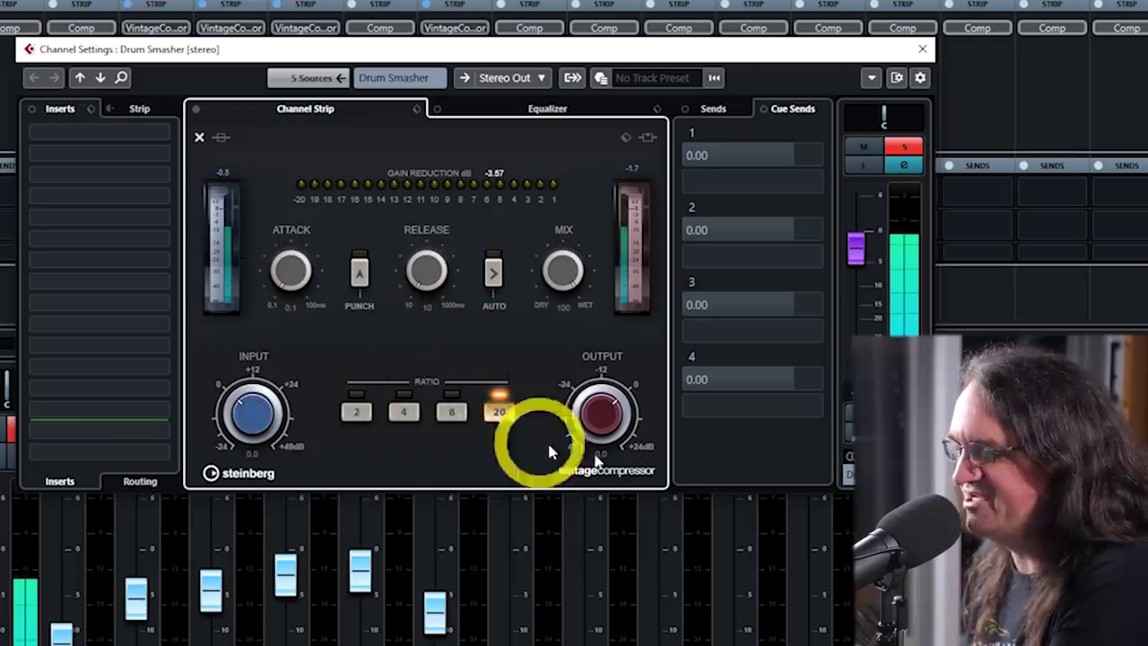
{"action": "left_click_drag", "start_coordinate": [590, 419], "coordinate": [589, 458]}
{"action": "left_click_drag", "start_coordinate": [257, 423], "coordinate": [265, 262]}
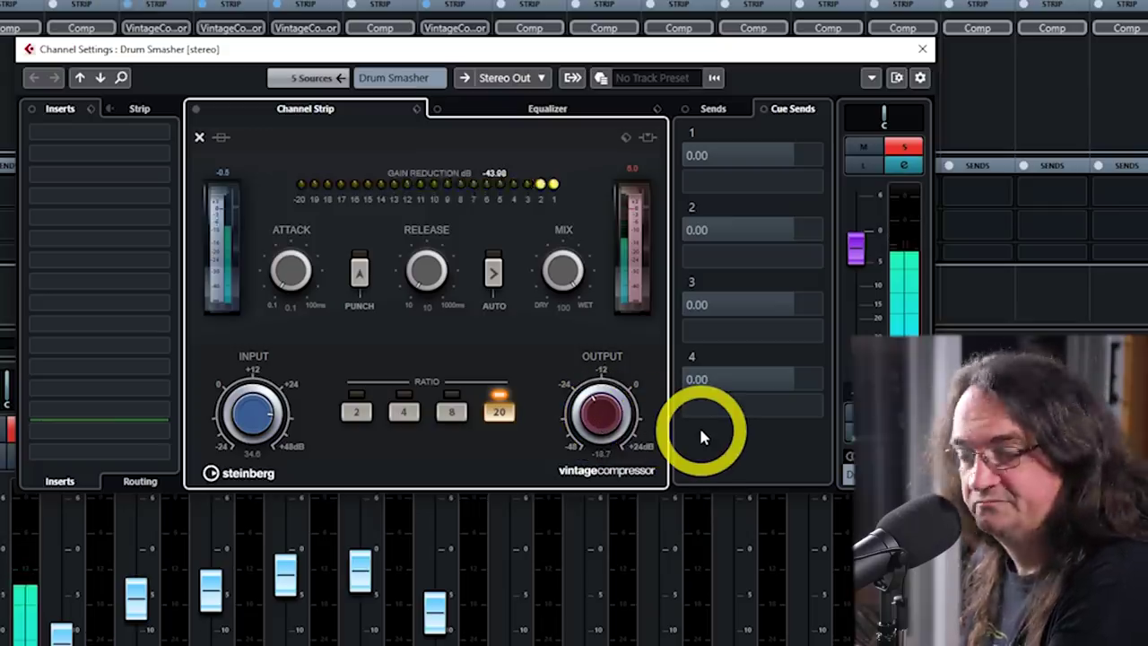
{"action": "left_click", "coordinate": [922, 48]}
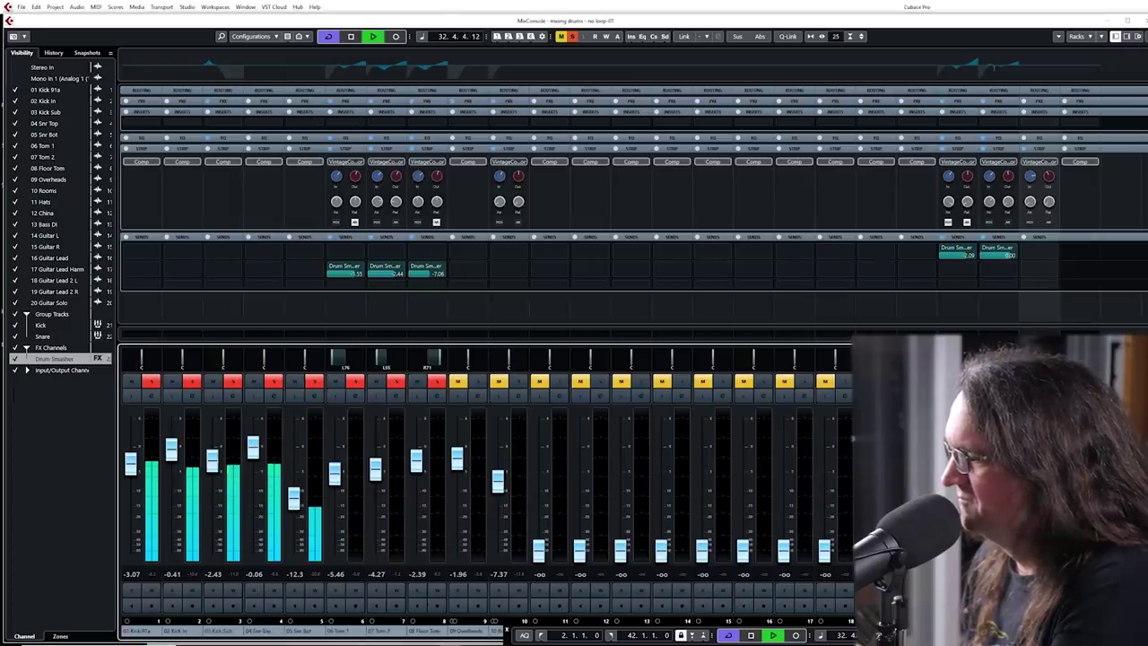
Clear all solos and bring the Drum Smasher fader up underneath the full drum mix to -11.4.
{"action": "left_click", "coordinate": [572, 36]}
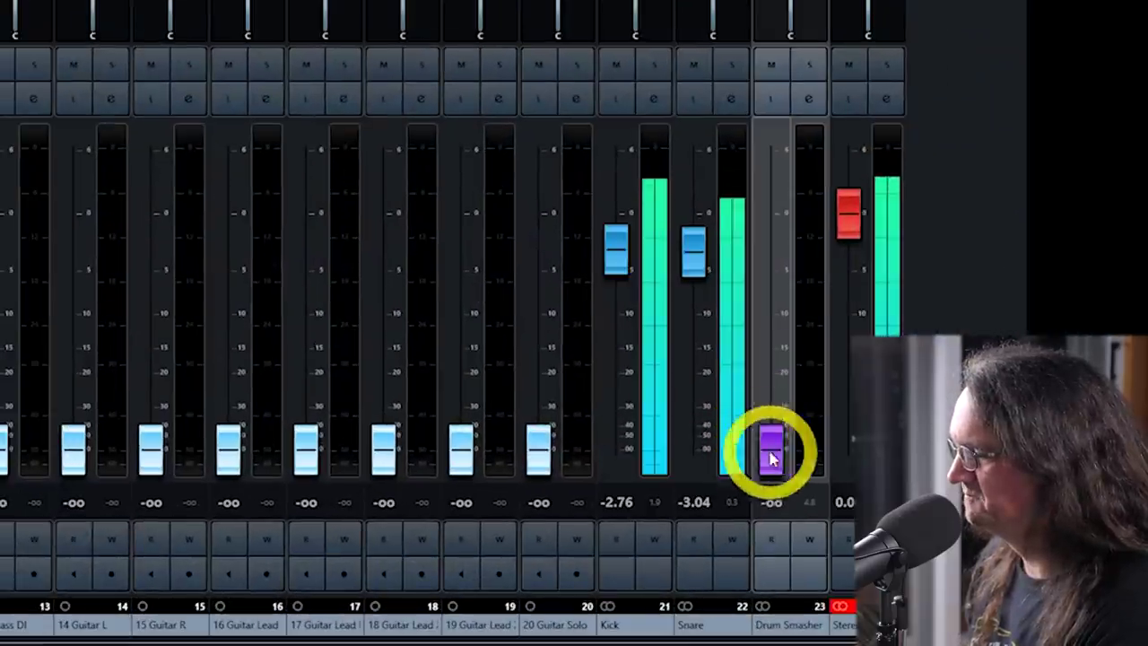
{"action": "left_click_drag", "start_coordinate": [929, 530], "coordinate": [929, 494]}
{"action": "mouse_move", "coordinate": [773, 386]}
{"action": "left_mouse_down"}
{"action": "mouse_move", "coordinate": [772, 260]}
{"action": "mouse_move", "coordinate": [761, 376]}
{"action": "left_mouse_up"}
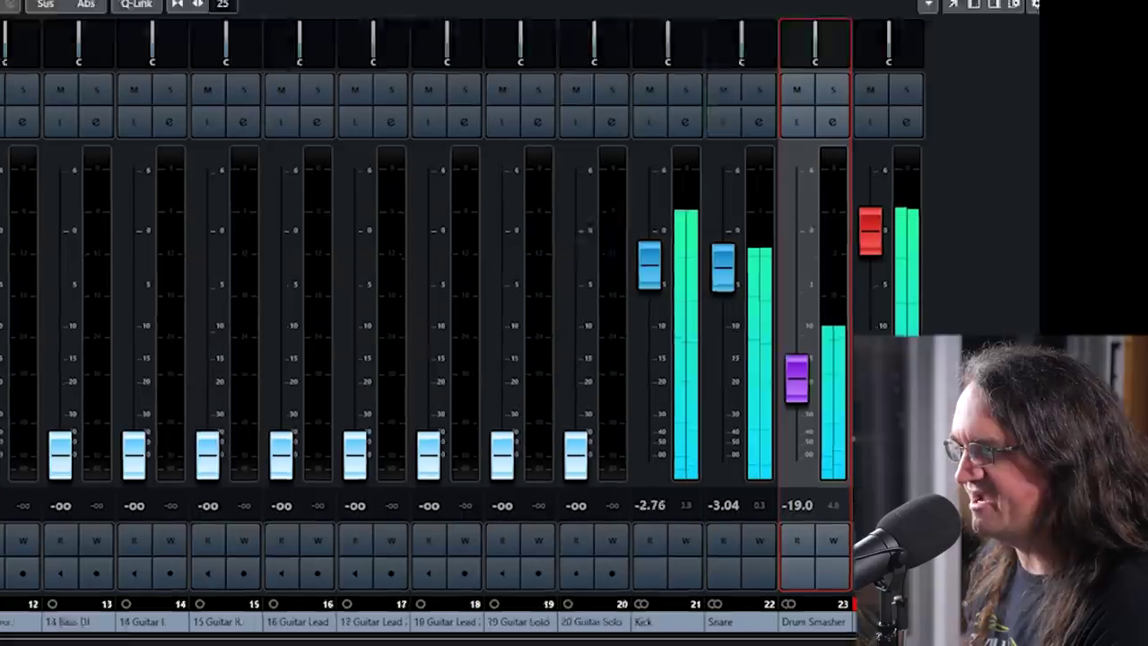
{"action": "left_click", "coordinate": [453, 194]}
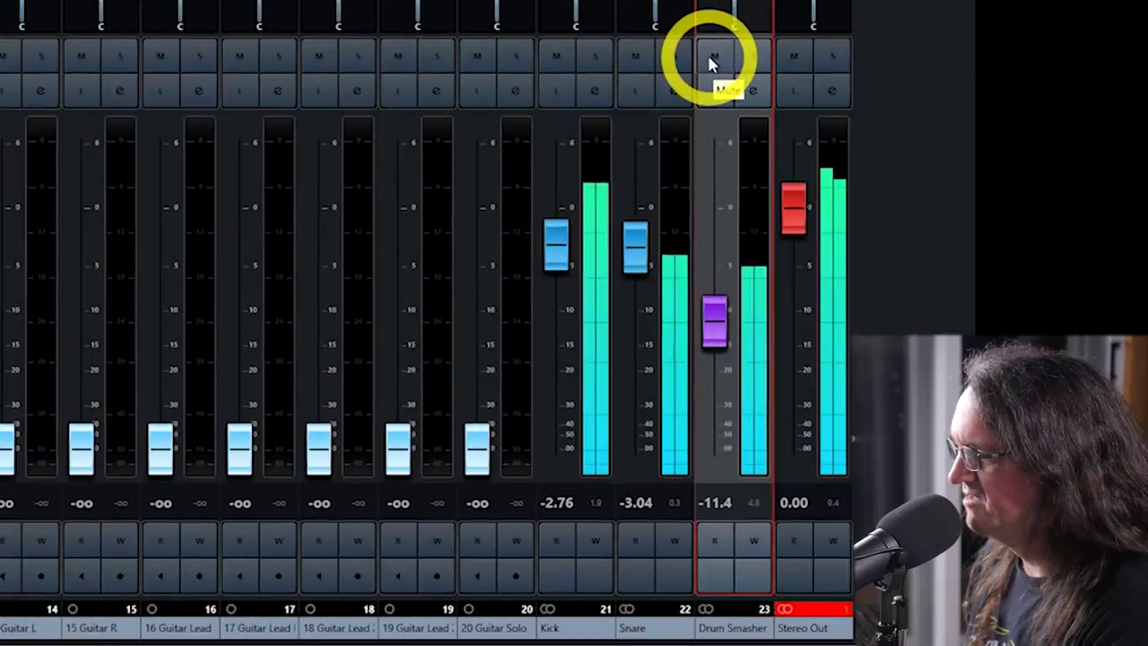
Compare the mix with Drum Smasher muted and unmuted, and raise its fader to -10.1.
{"action": "left_click", "coordinate": [714, 57]}
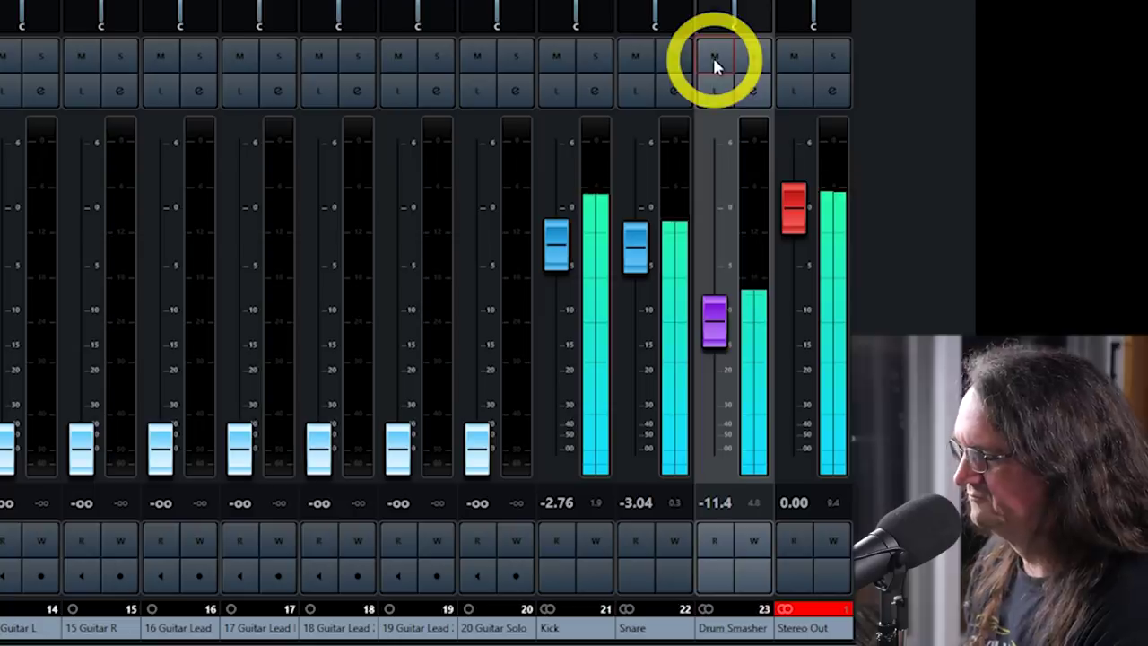
{"action": "left_click_drag", "start_coordinate": [715, 316], "coordinate": [714, 308]}
{"action": "left_click", "coordinate": [714, 61]}
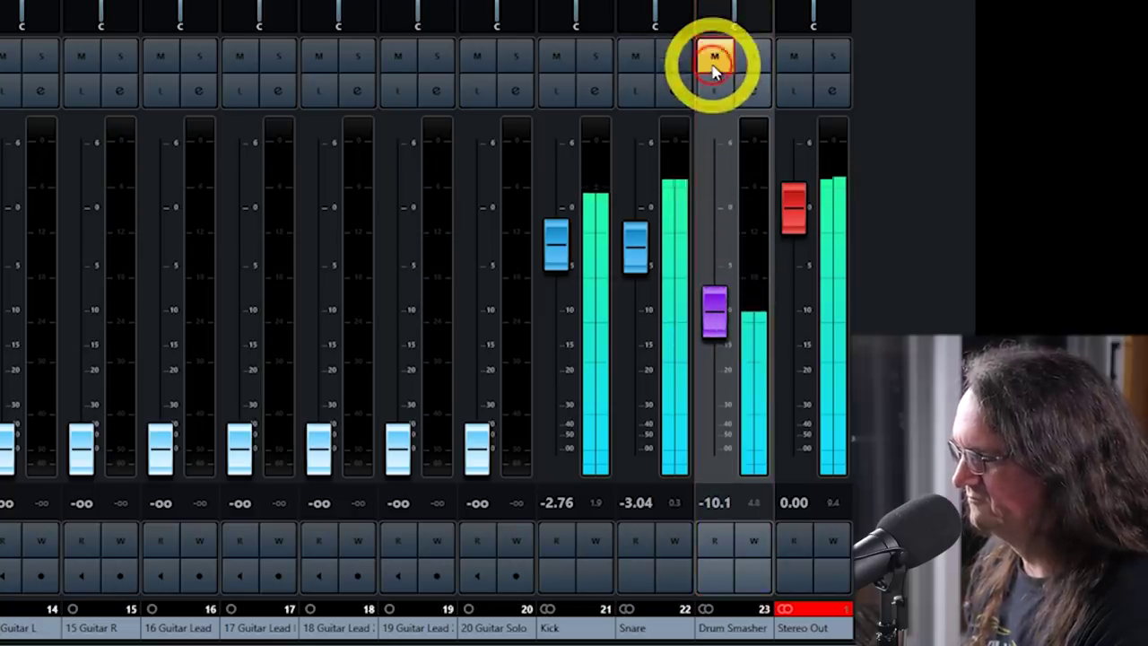
{"action": "left_click", "coordinate": [714, 64]}
Solo the Drum Smasher, open its channel settings and load Tape Saturation in the channel strip.
{"action": "left_click", "coordinate": [755, 60]}
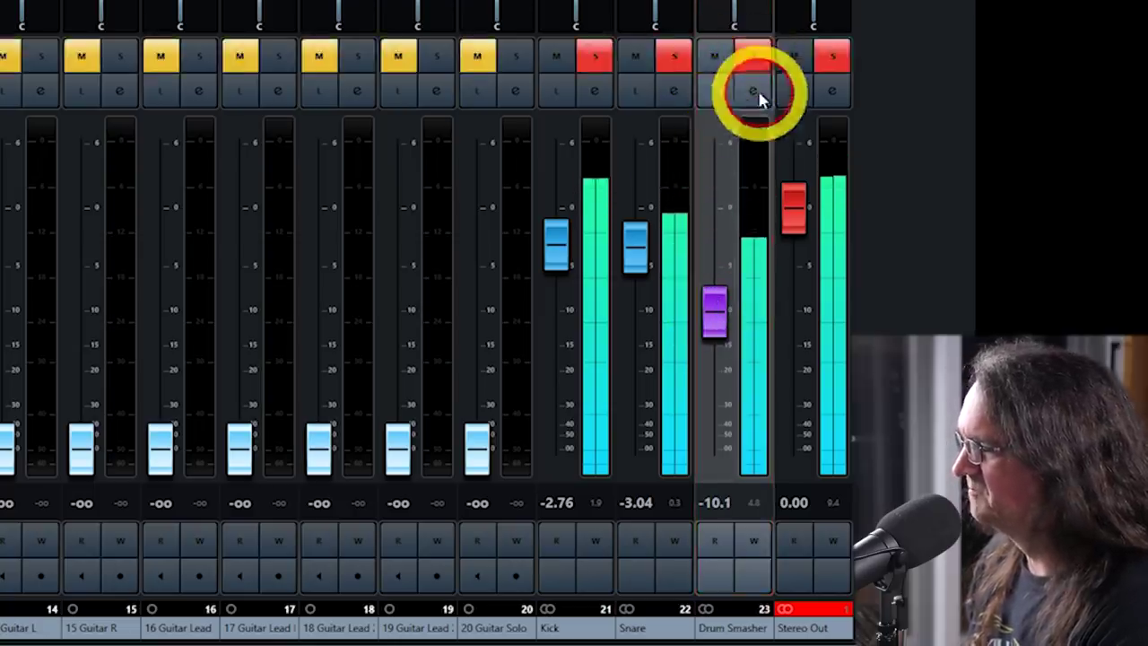
{"action": "left_click", "coordinate": [754, 92]}
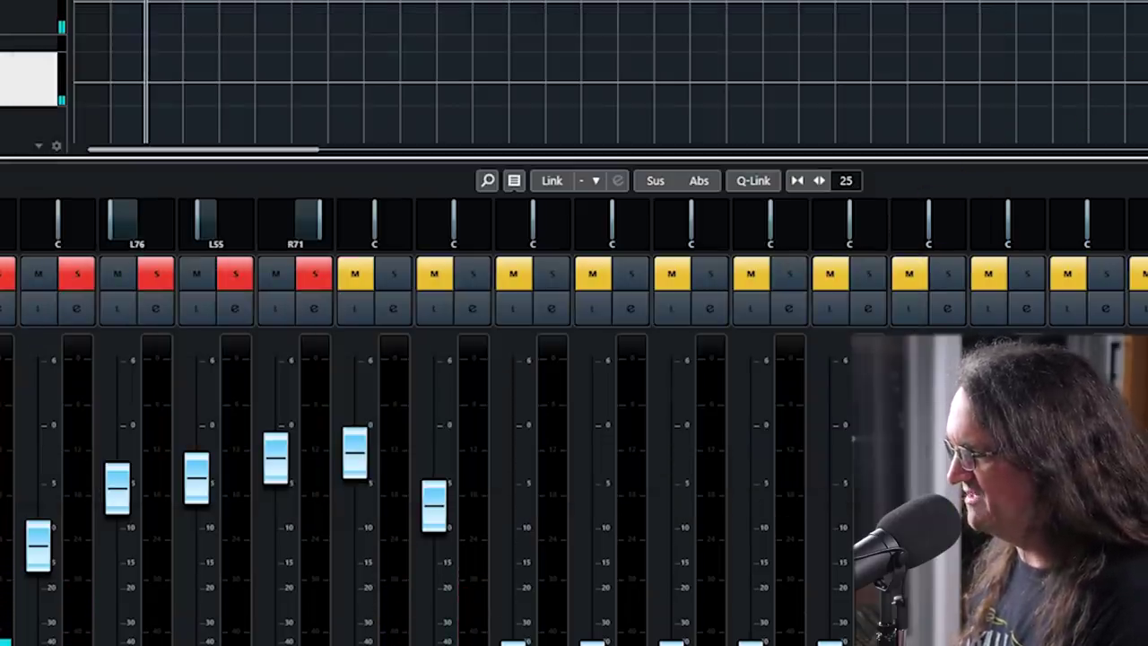
{"action": "key", "text": "e"}
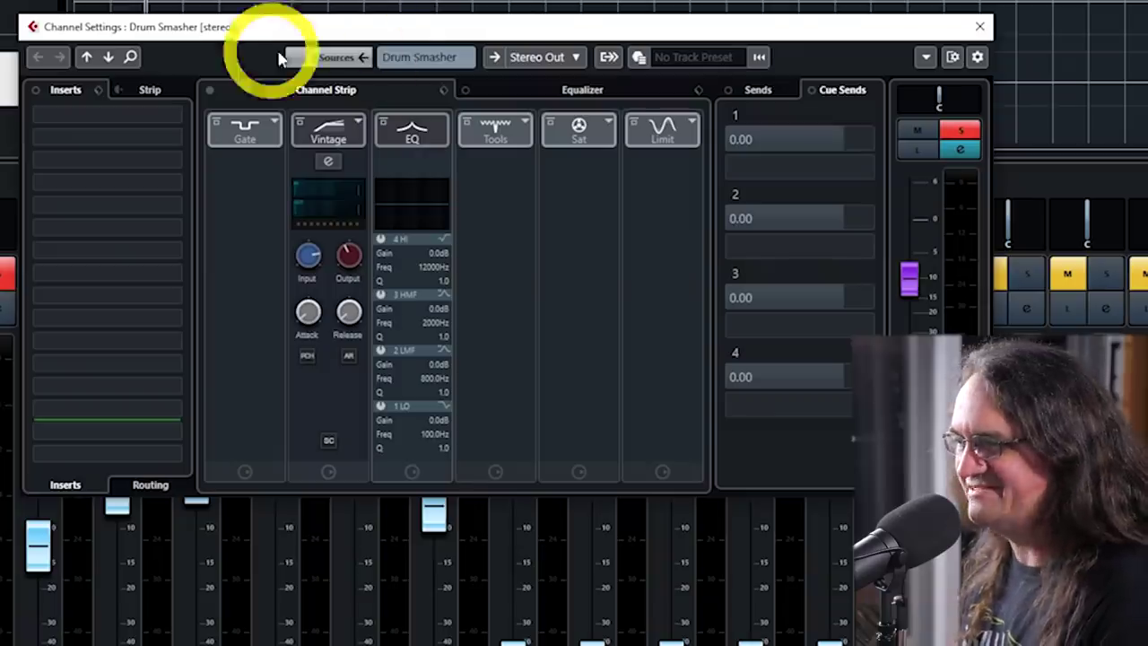
{"action": "left_click", "coordinate": [578, 130]}
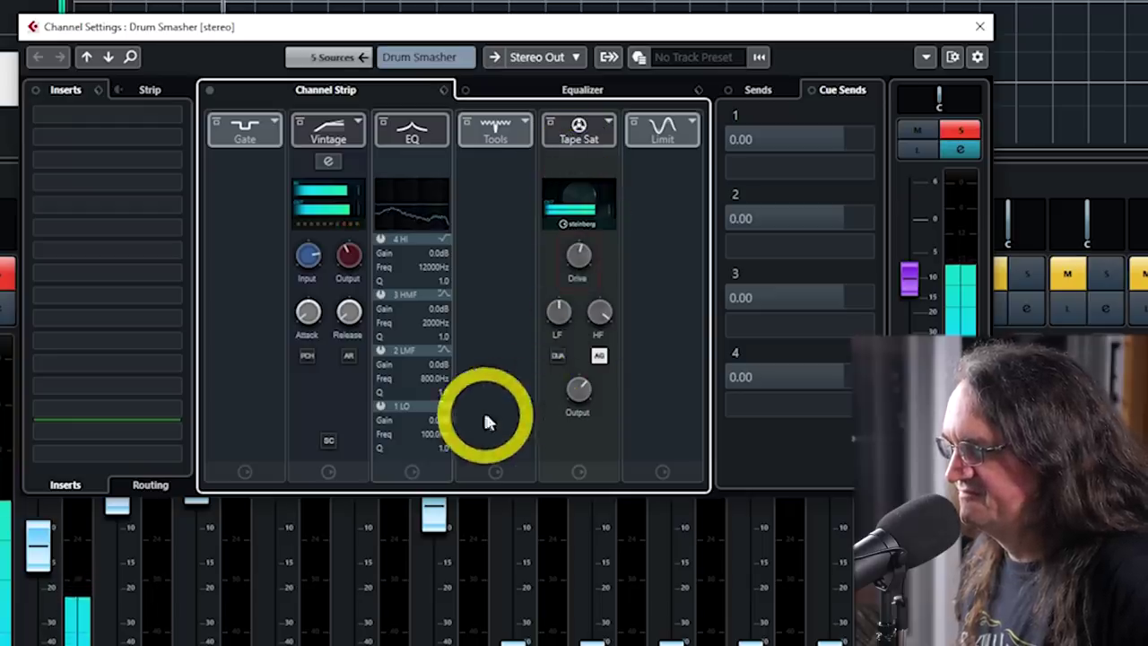
{"action": "mouse_move", "coordinate": [578, 267]}
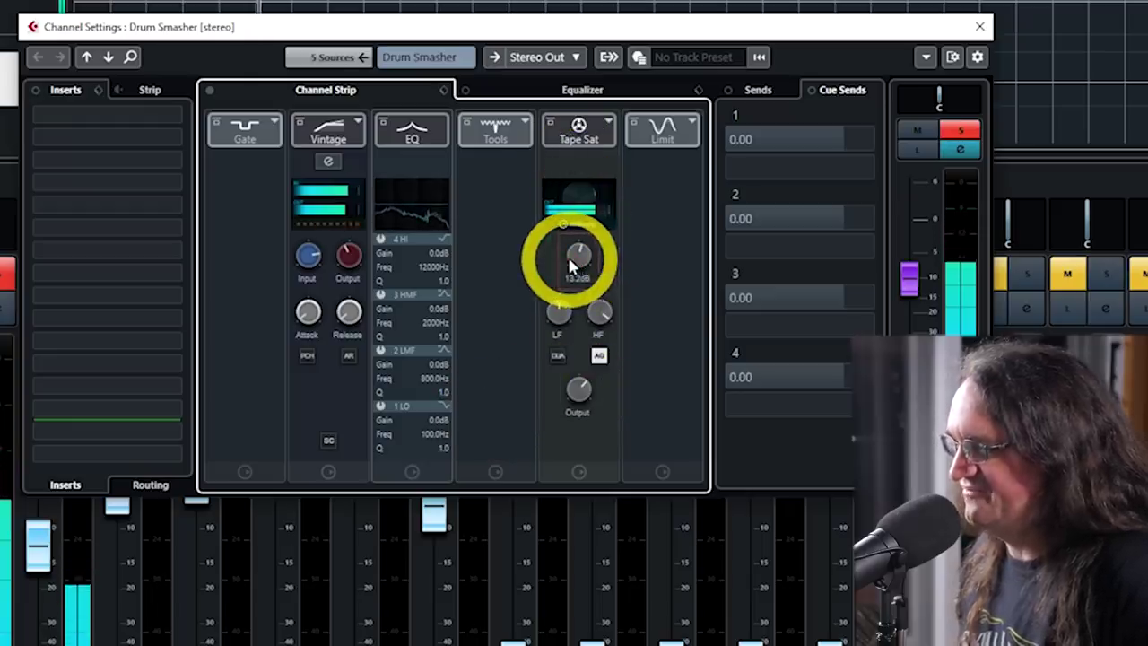
{"action": "left_click", "coordinate": [589, 132]}
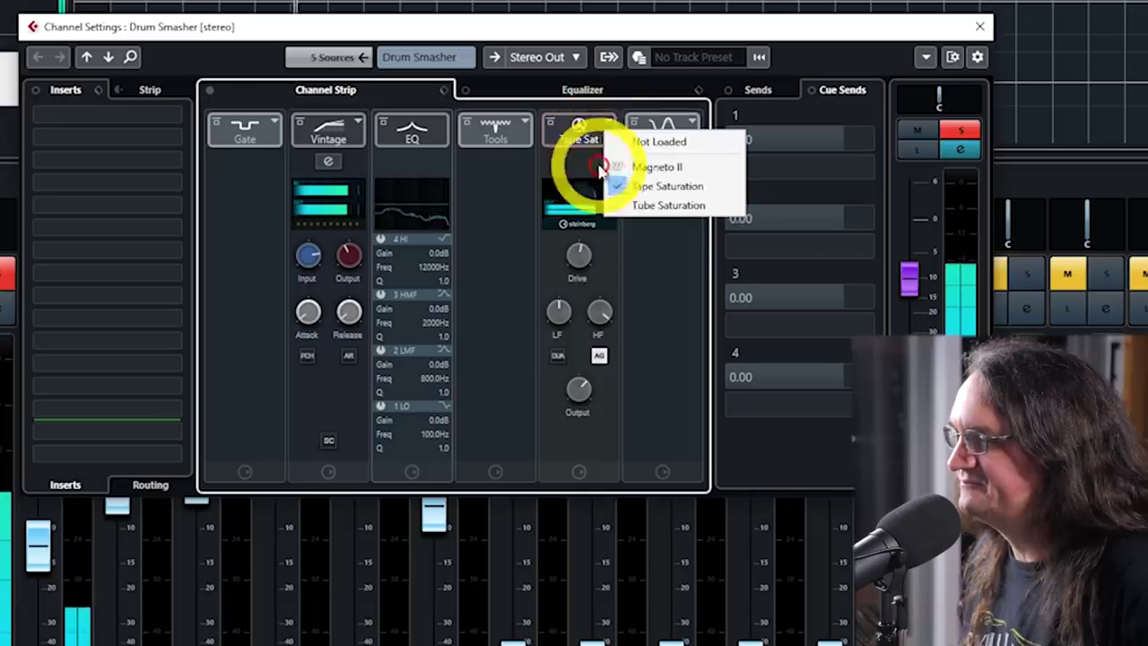
{"action": "left_click", "coordinate": [653, 206]}
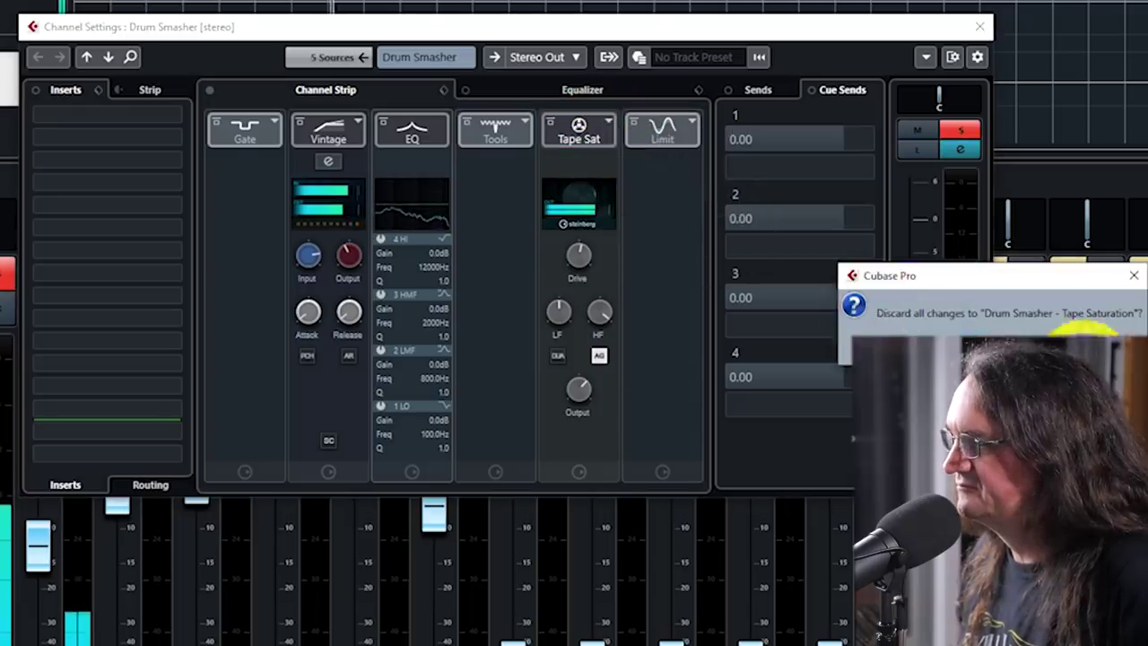
{"action": "left_click", "coordinate": [1031, 356]}
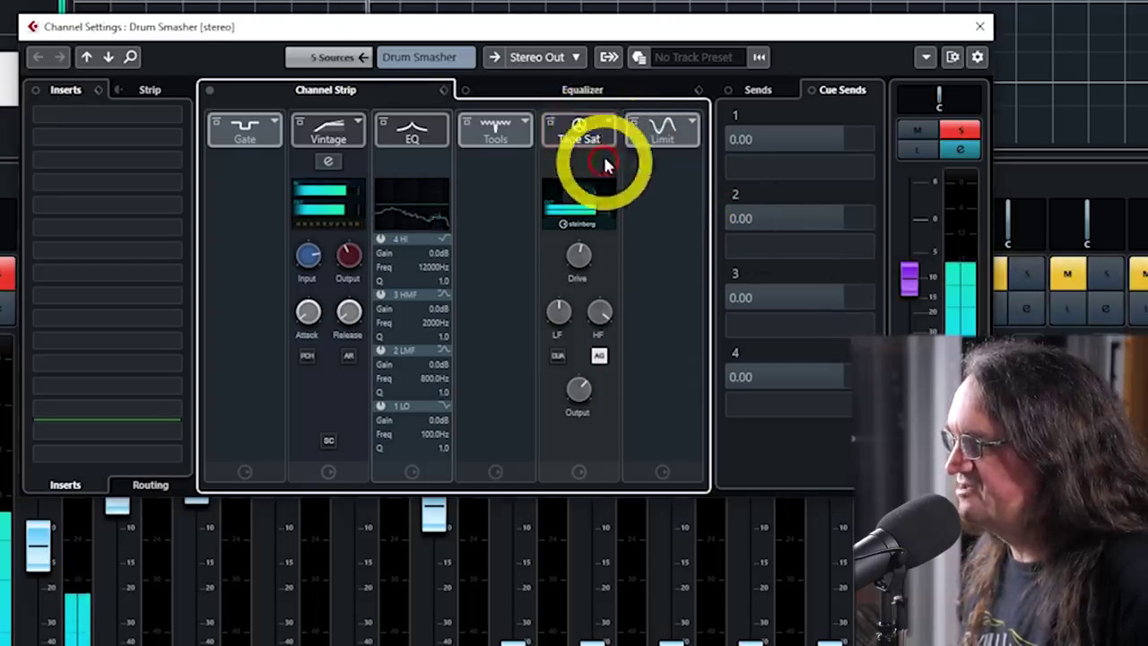
Replace Tape Saturation with Magneto II in the Drum Smasher strip and try out its HF-Adjust amount.
{"action": "left_click", "coordinate": [579, 139]}
{"action": "left_click", "coordinate": [607, 126]}
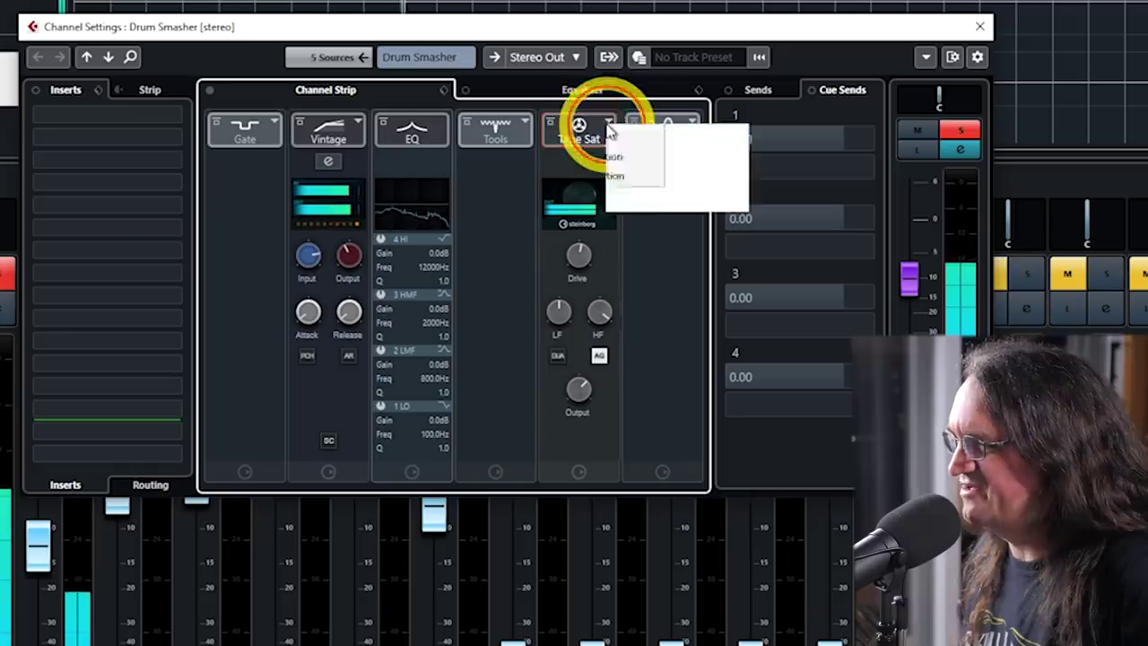
{"action": "left_click", "coordinate": [632, 163]}
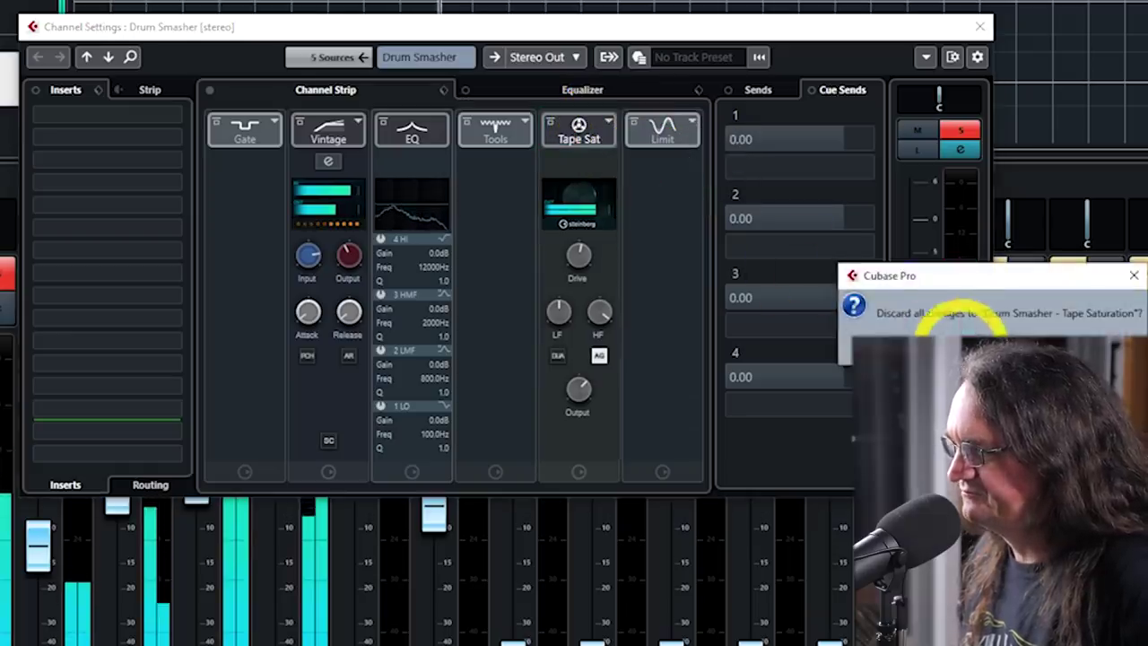
{"action": "left_click", "coordinate": [883, 327]}
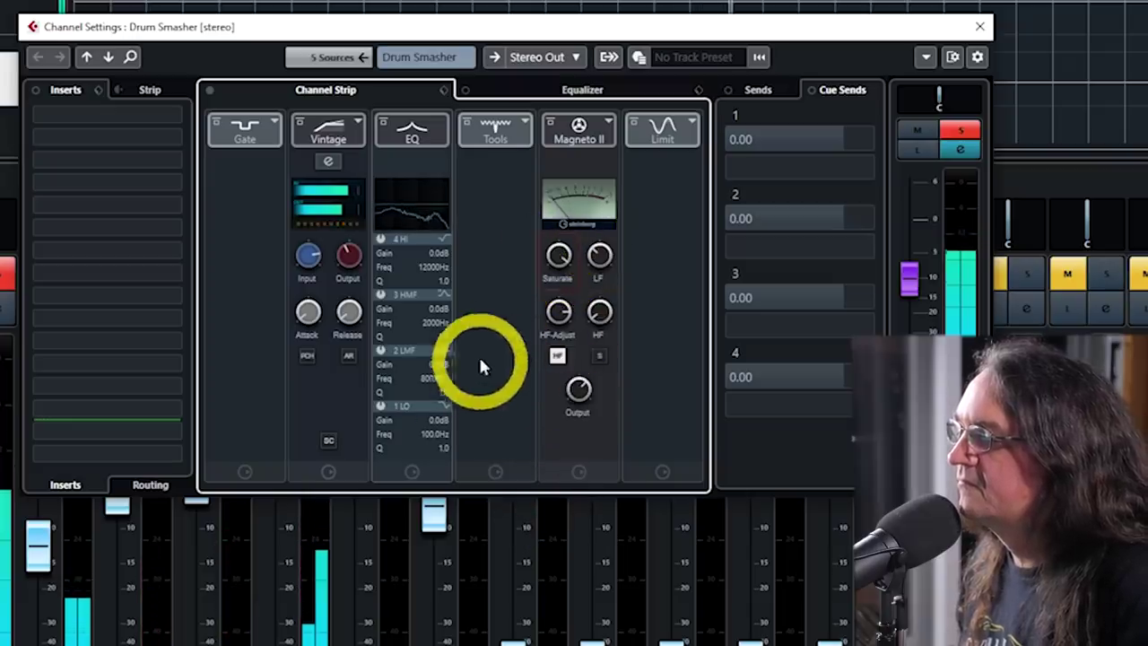
{"action": "left_click", "coordinate": [556, 357]}
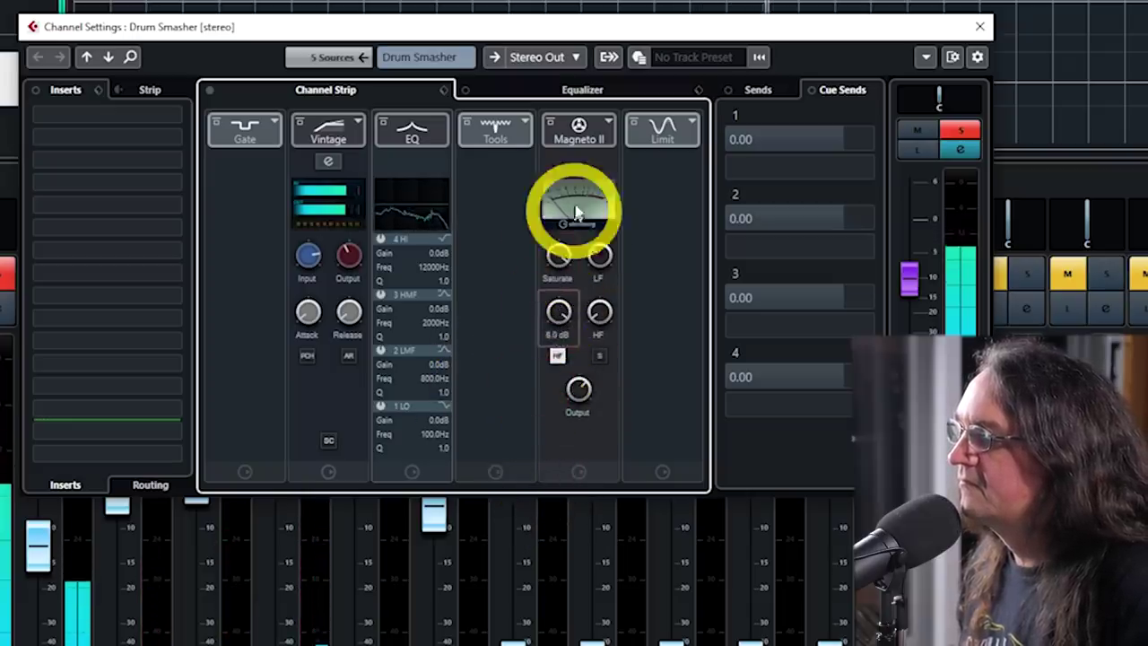
{"action": "left_click_drag", "start_coordinate": [560, 303], "coordinate": [546, 342]}
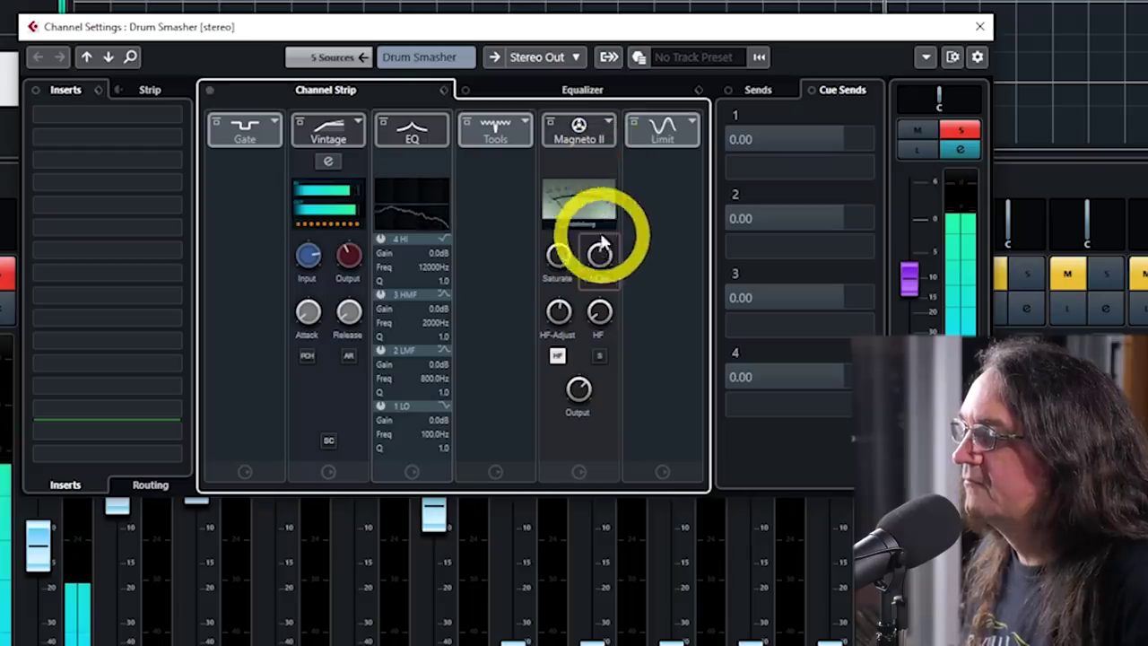
Switch the Drum Smasher's saturation module to Tape Saturation, raise its Drive, and close the channel settings.
{"action": "left_click", "coordinate": [601, 142]}
{"action": "left_click", "coordinate": [582, 130]}
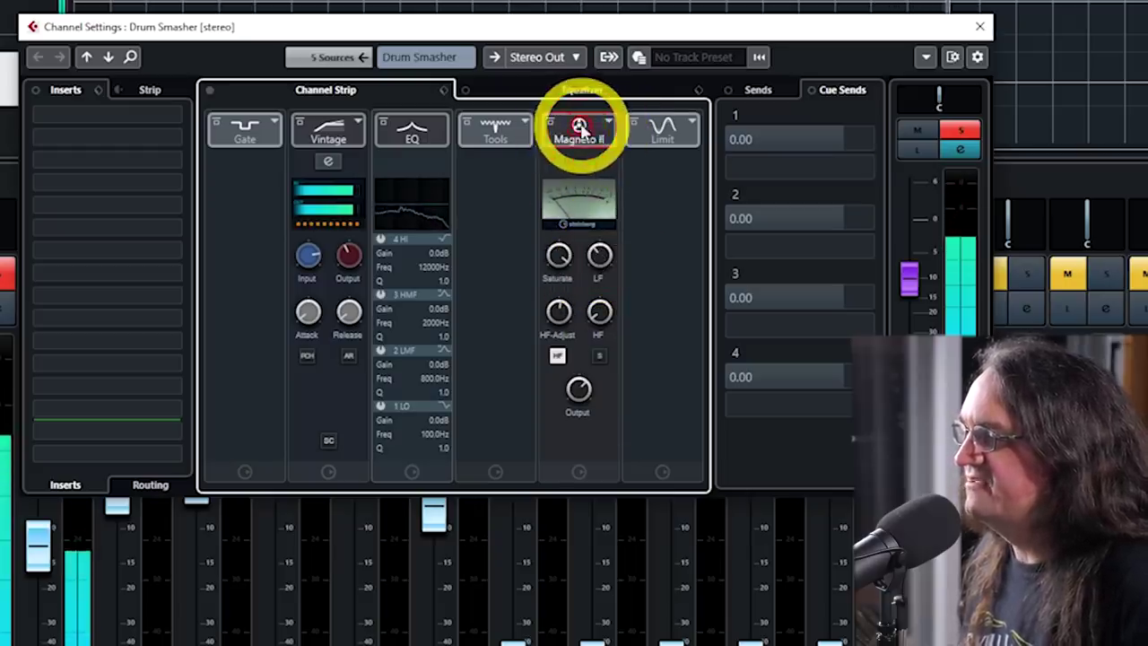
{"action": "left_click", "coordinate": [611, 127]}
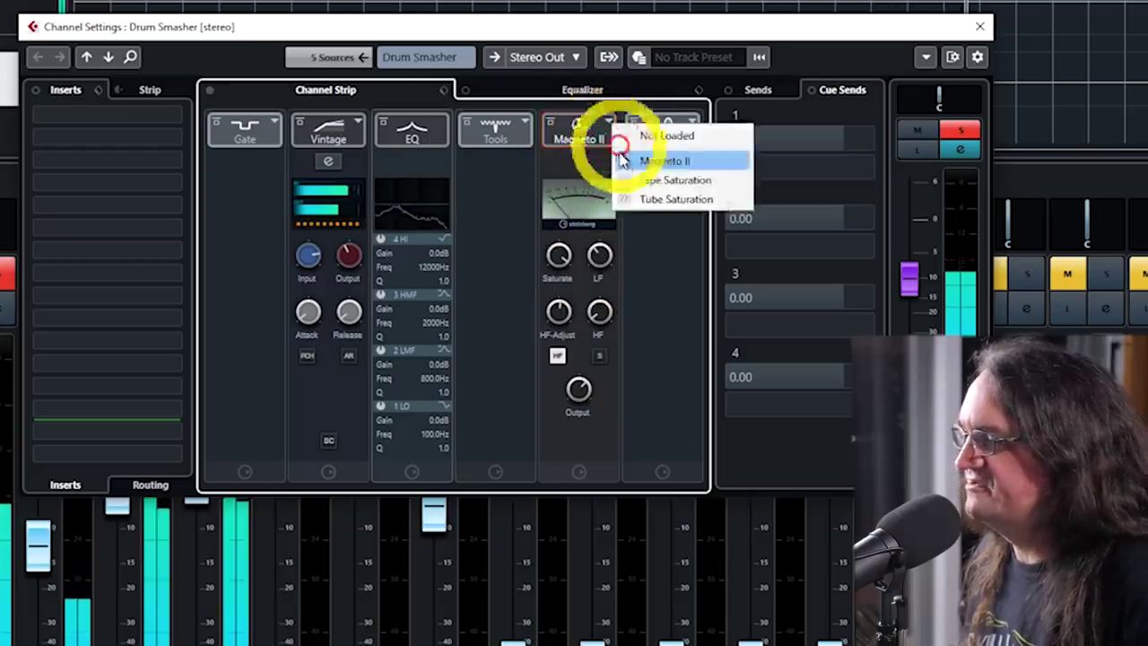
{"action": "left_click", "coordinate": [652, 181]}
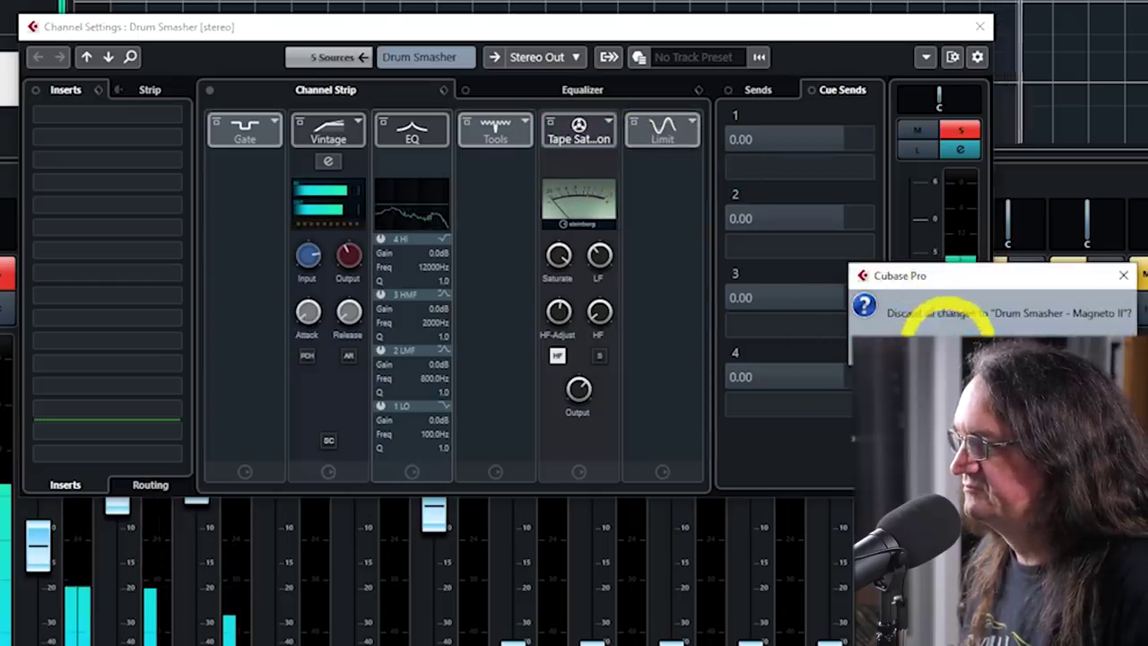
{"action": "left_click", "coordinate": [941, 324]}
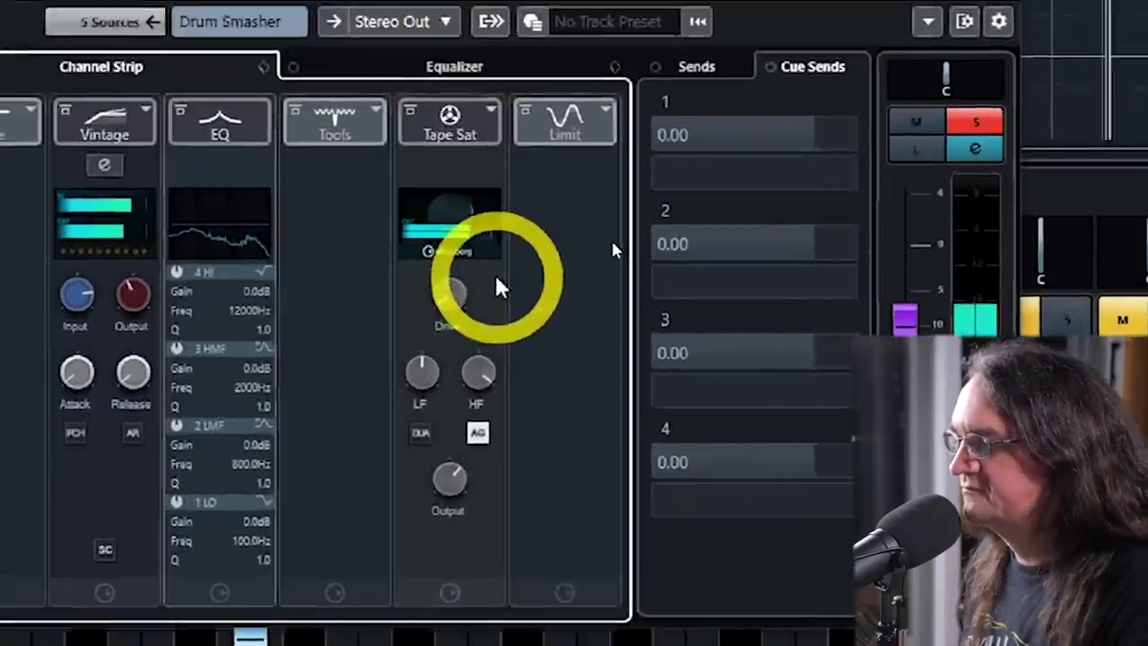
{"action": "left_click_drag", "start_coordinate": [451, 304], "coordinate": [460, 161]}
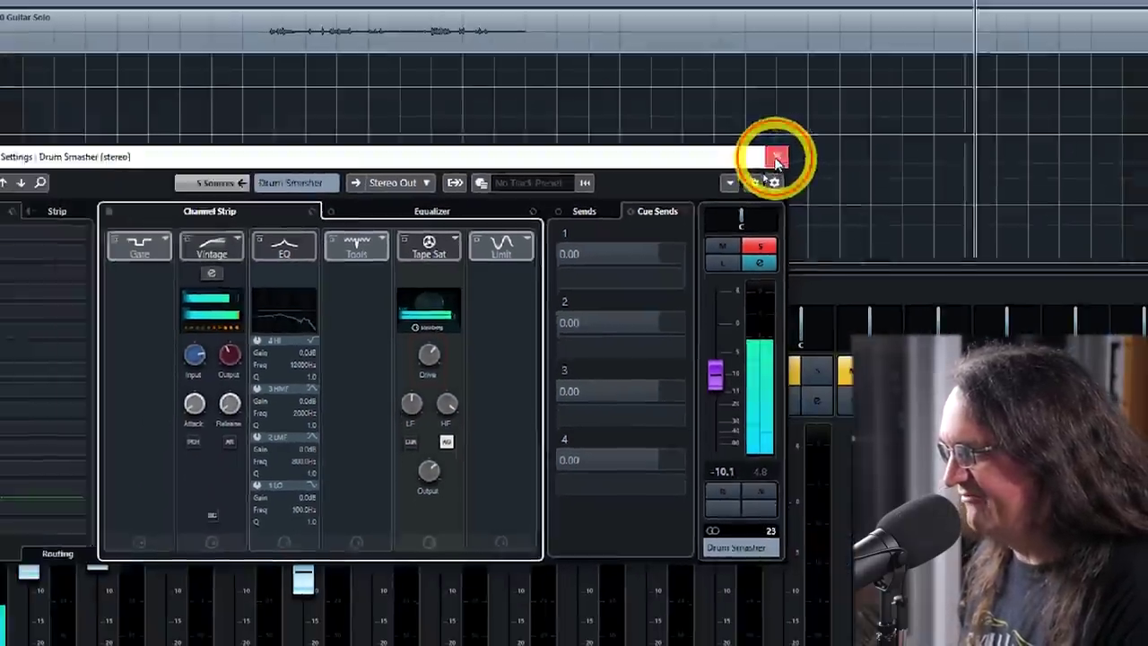
{"action": "left_click", "coordinate": [950, 18]}
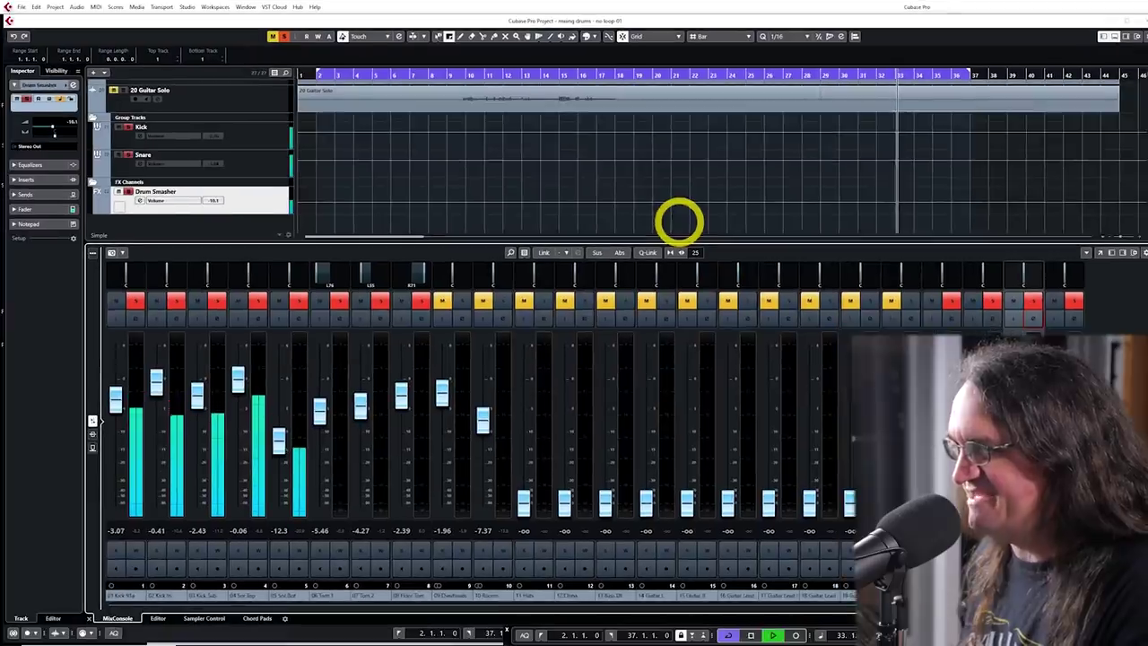
Play the drums from around bar 4 with all solos cleared, and lower the Drum Smasher fader to -12.1.
{"action": "left_click", "coordinate": [348, 75]}
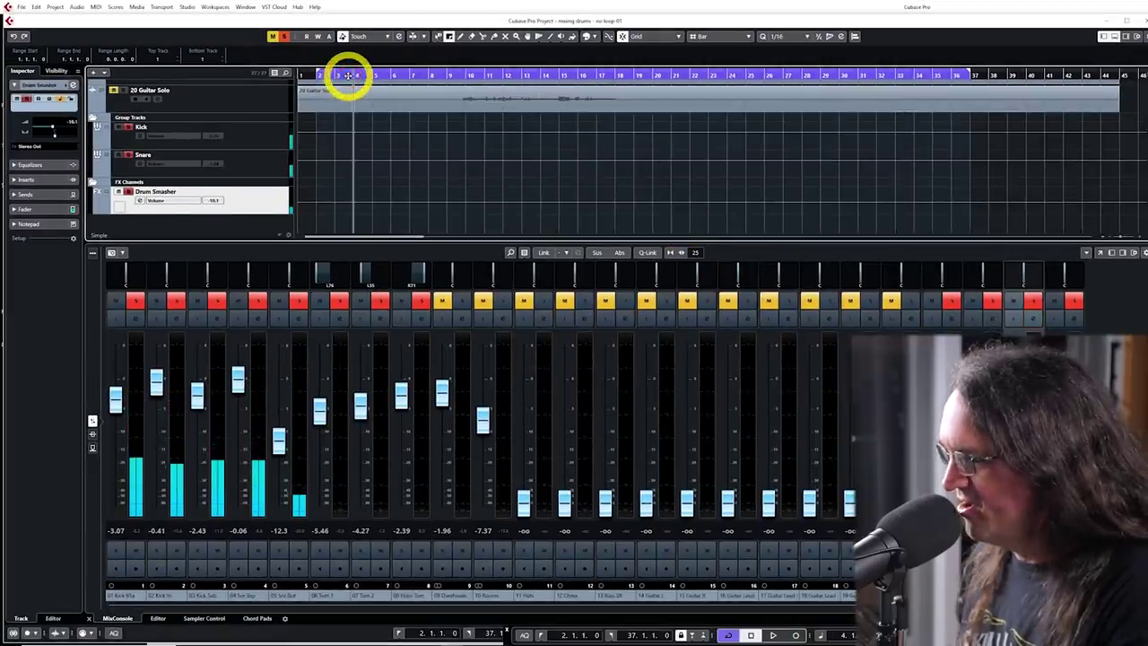
{"action": "key", "text": "space"}
{"action": "left_click", "coordinate": [1028, 304]}
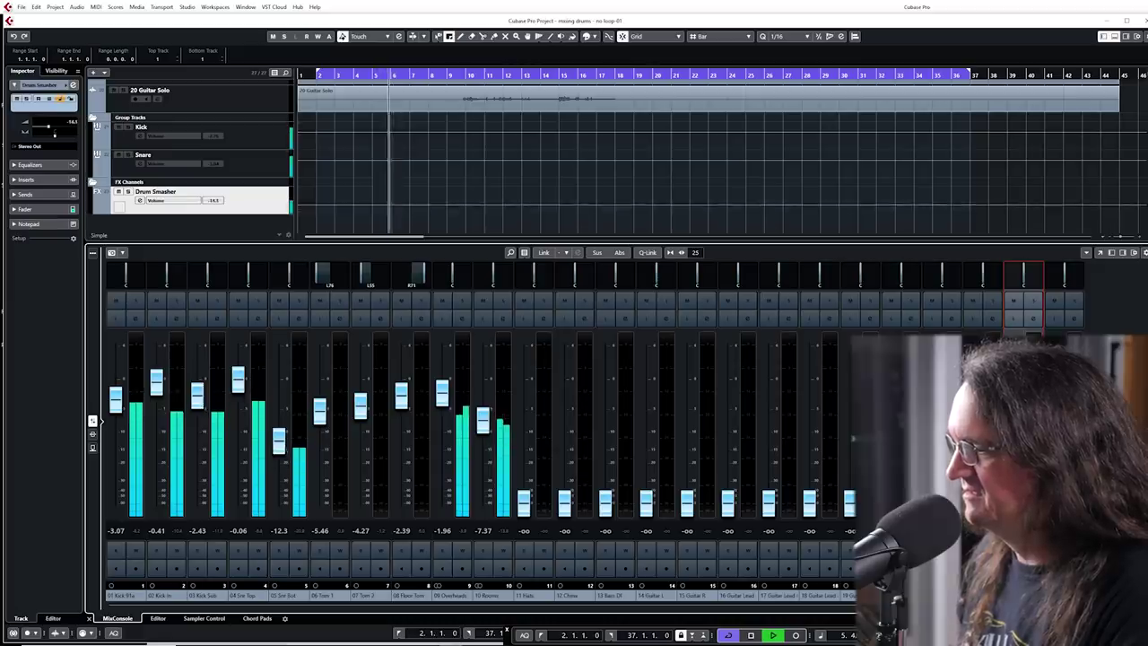
{"action": "left_click", "coordinate": [1032, 304]}
{"action": "left_click", "coordinate": [1032, 301]}
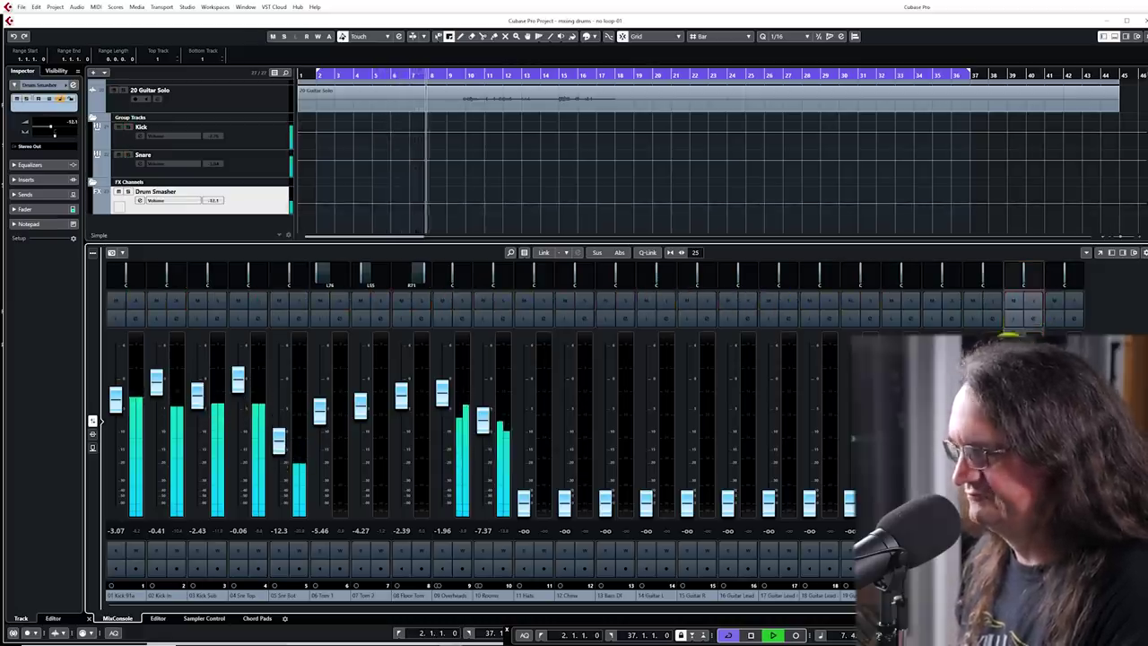
Solo the Rooms channel, load Tape Saturation with some added Drive in its strip, and return to the full mix.
{"action": "left_click", "coordinate": [500, 305]}
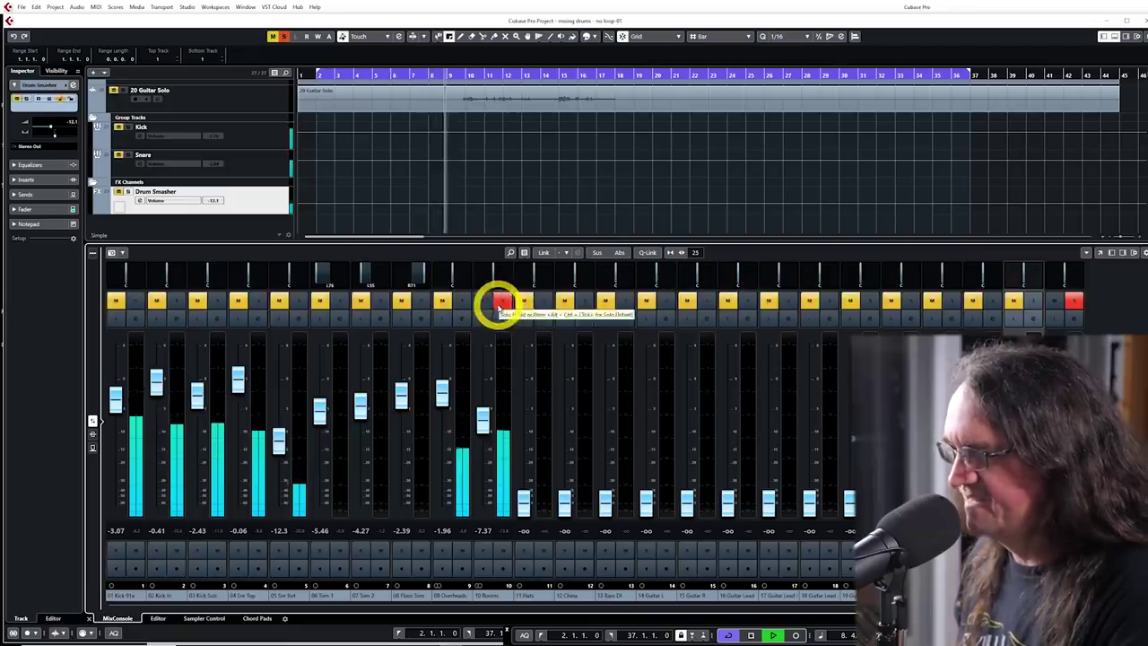
{"action": "left_click", "coordinate": [500, 318]}
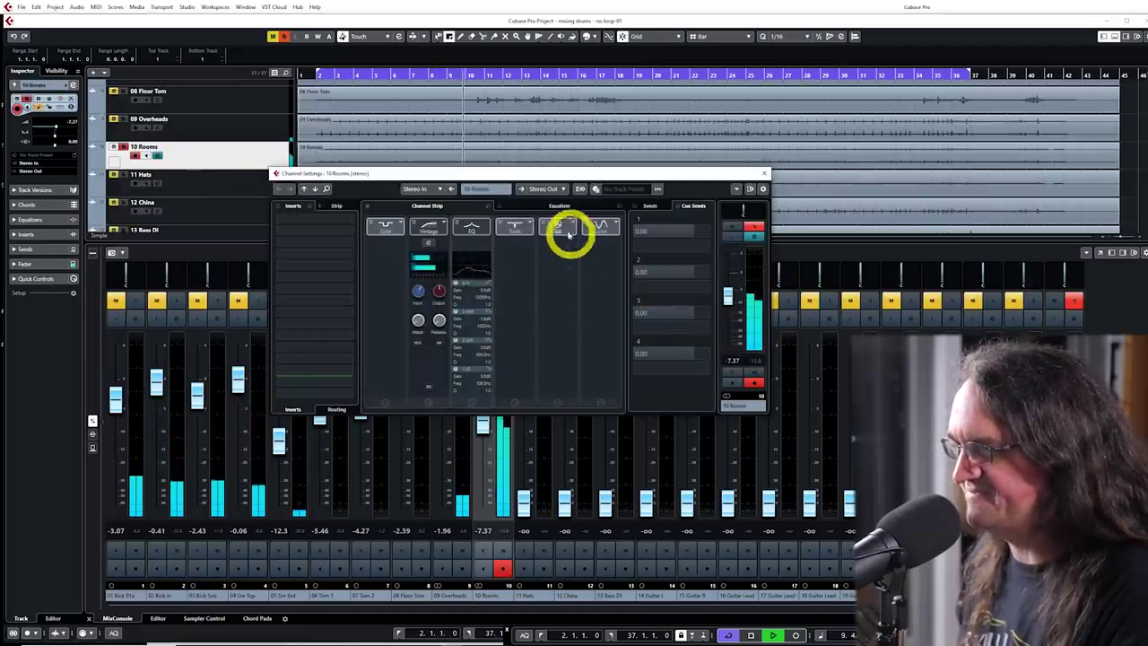
{"action": "left_click", "coordinate": [567, 232]}
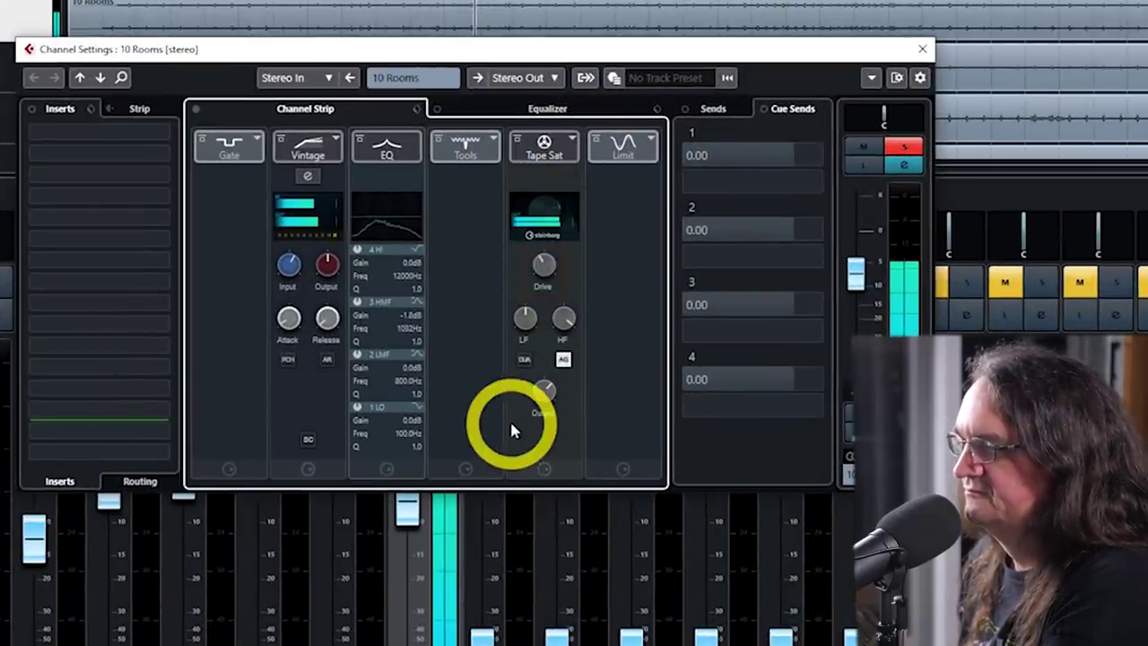
{"action": "left_click", "coordinate": [549, 266]}
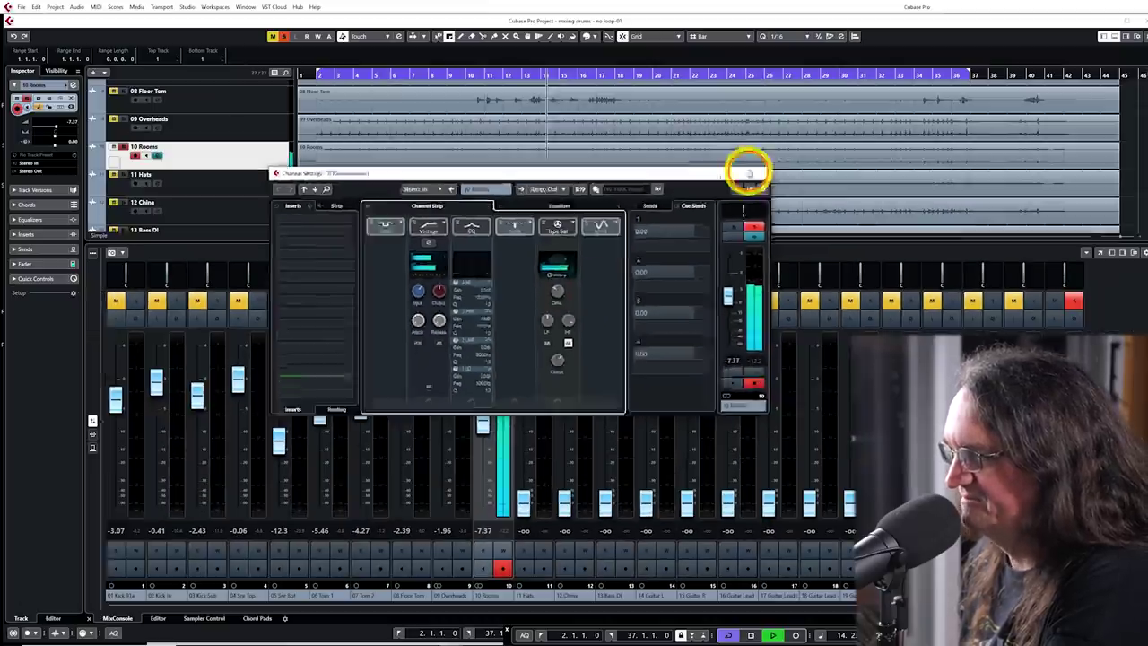
{"action": "left_click", "coordinate": [749, 173]}
{"action": "left_click", "coordinate": [505, 300]}
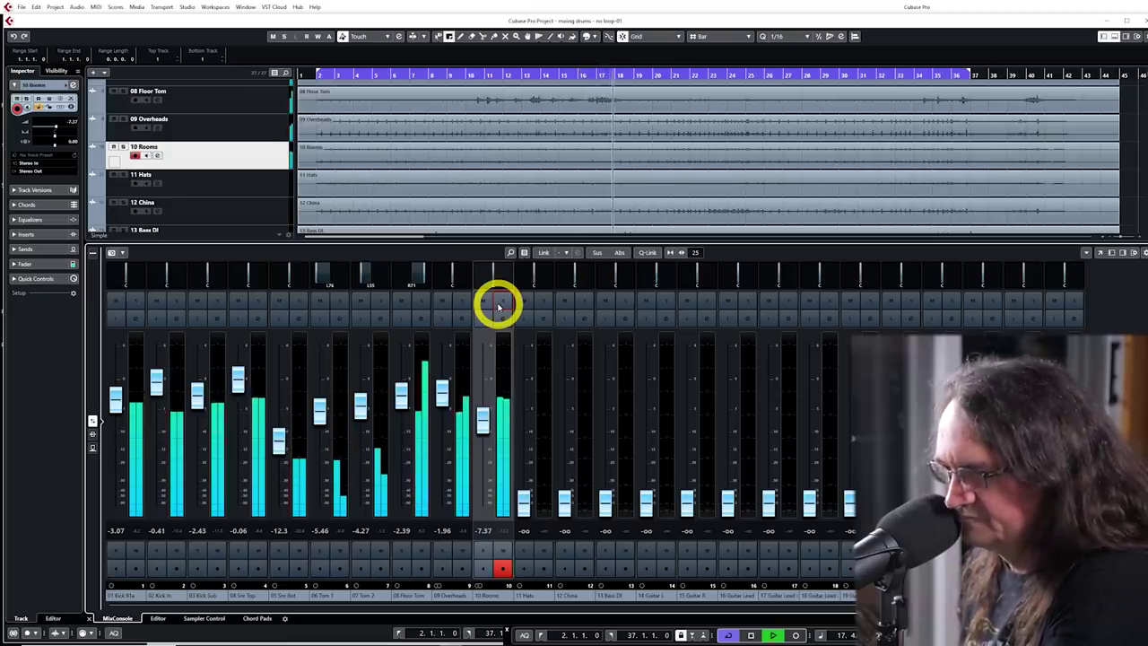
Adjust the Tom 1 equalizer to -6.2 dB at 328.5 Hz, -0.2 dB at 183 Hz, and a 6.9 dB high boost at 3591 Hz.
{"action": "left_click", "coordinate": [341, 316]}
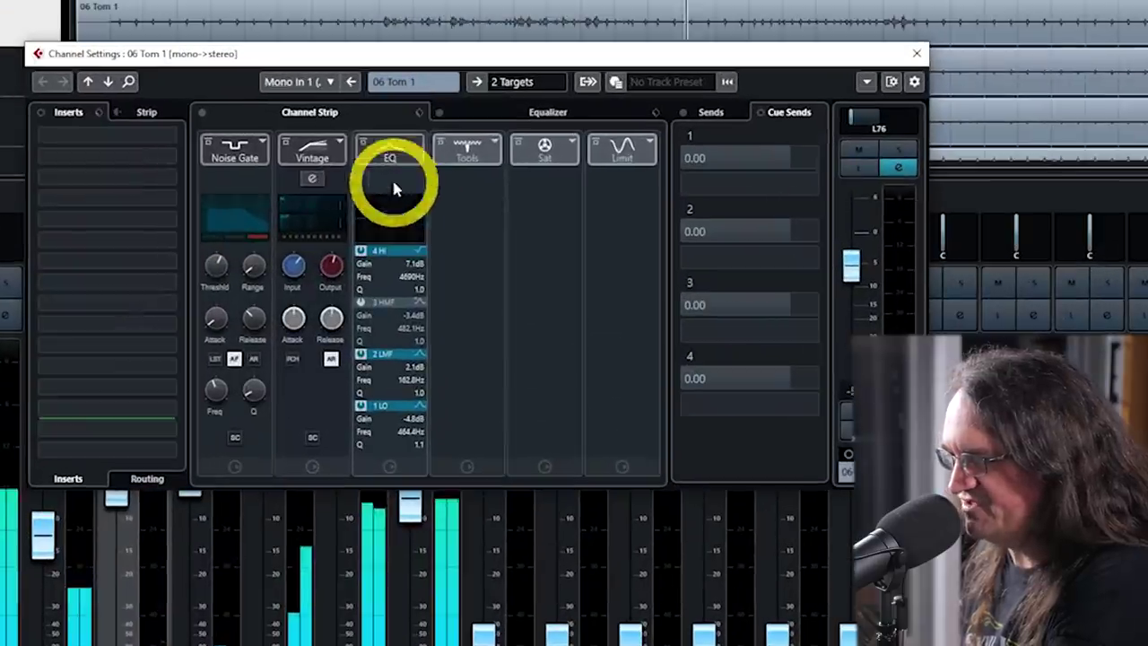
{"action": "left_click", "coordinate": [526, 114]}
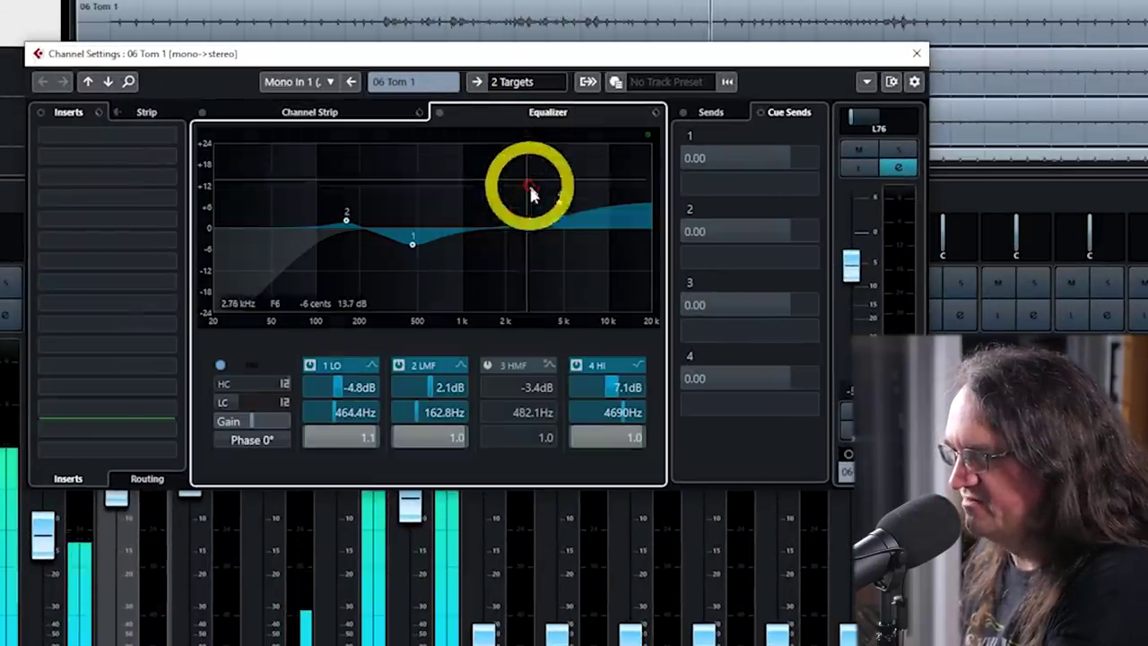
{"action": "left_click_drag", "start_coordinate": [559, 206], "coordinate": [543, 203]}
{"action": "left_click_drag", "start_coordinate": [346, 220], "coordinate": [393, 254]}
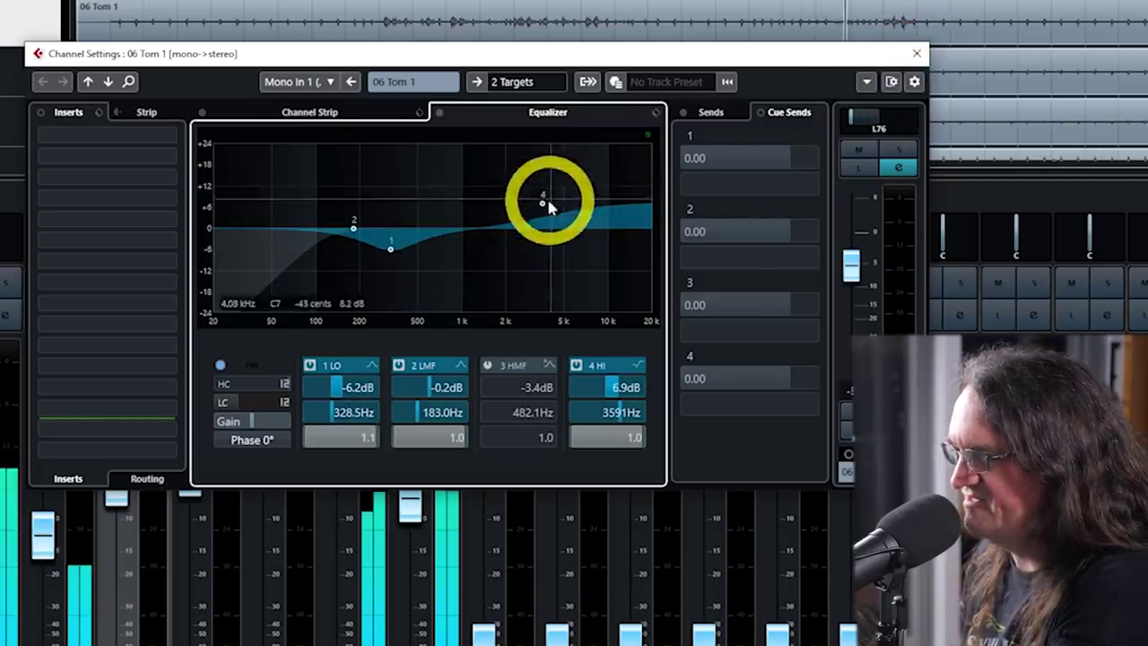
Raise the Tom 1 equalizer's high boost to 8.2 dB at 4078 Hz and close its channel settings.
{"action": "left_click_drag", "start_coordinate": [543, 201], "coordinate": [550, 196]}
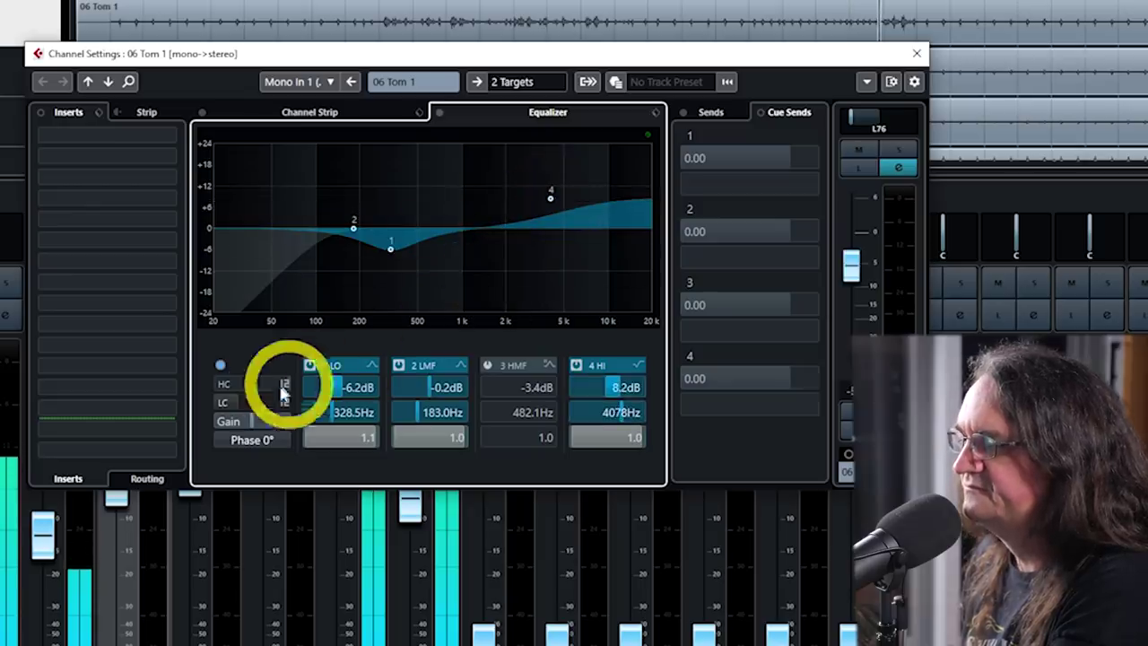
{"action": "mouse_move", "coordinate": [243, 402]}
{"action": "left_click", "coordinate": [916, 53]}
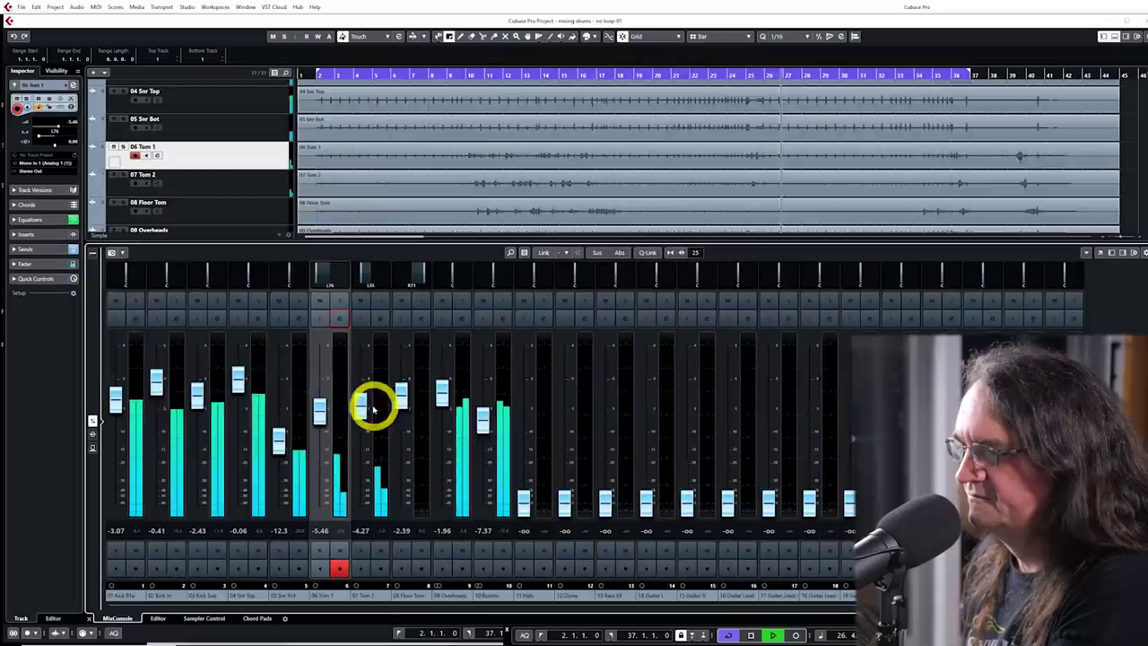
Adjust the tom balance with the Tom 2 fader at -4.58 and the Floor Tom fader at -2.70.
{"action": "left_click", "coordinate": [199, 481]}
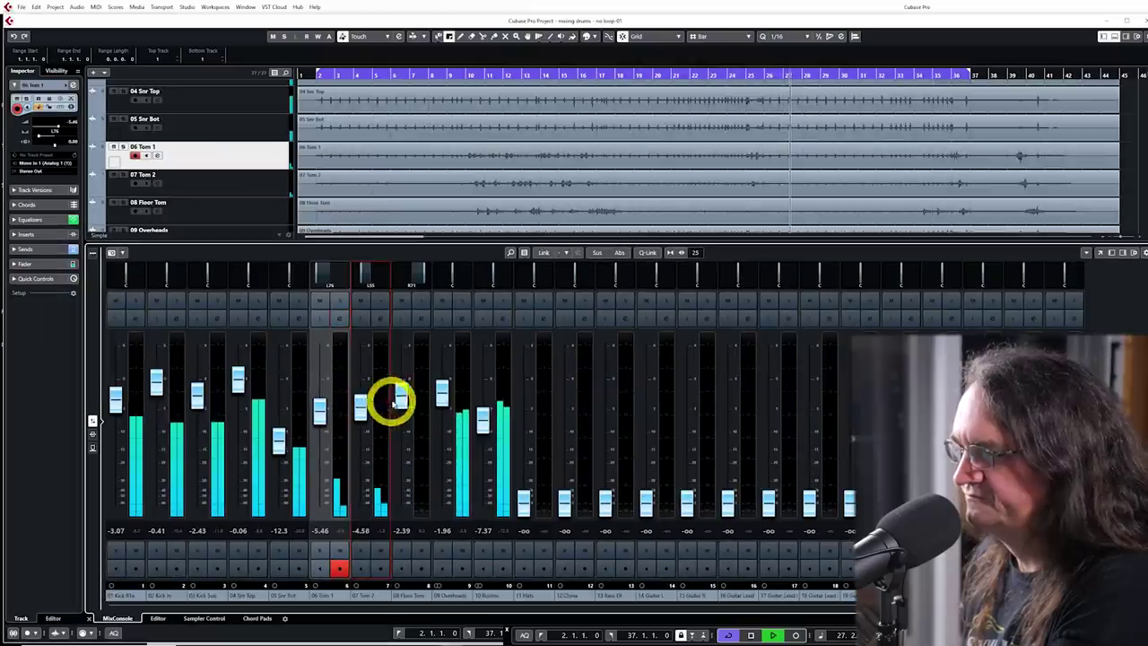
{"action": "left_click_drag", "start_coordinate": [399, 401], "coordinate": [397, 402]}
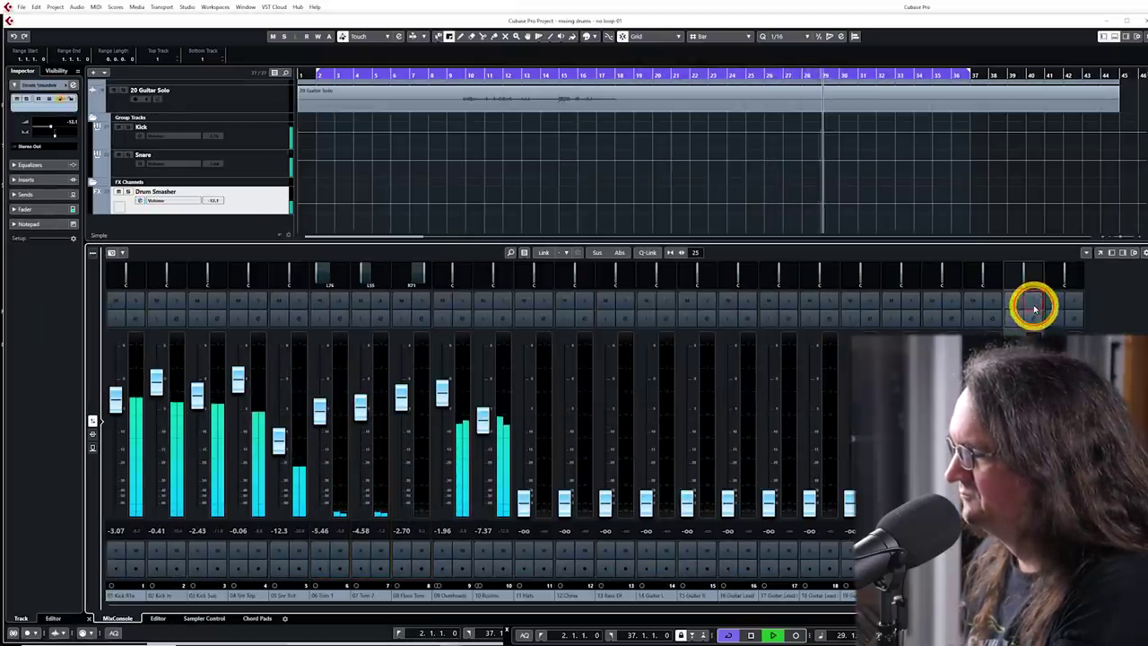
Solo the Drum Smasher, play from around bar 3, and apply a high-cut filter in its equalizer.
{"action": "left_click", "coordinate": [1033, 302]}
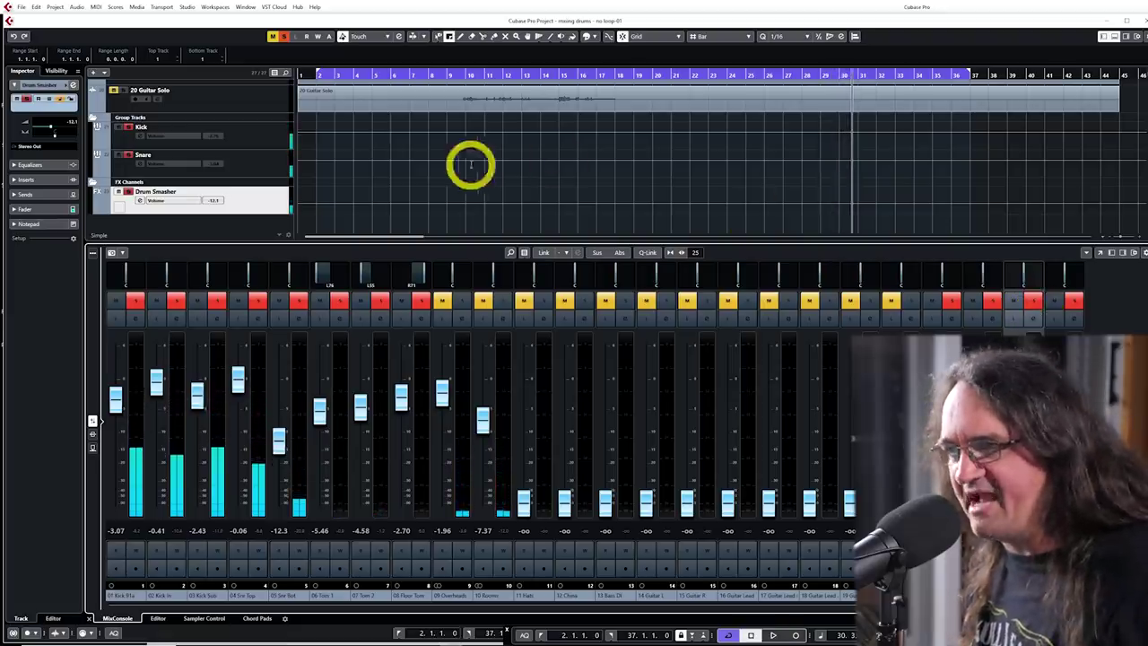
{"action": "left_click", "coordinate": [335, 77]}
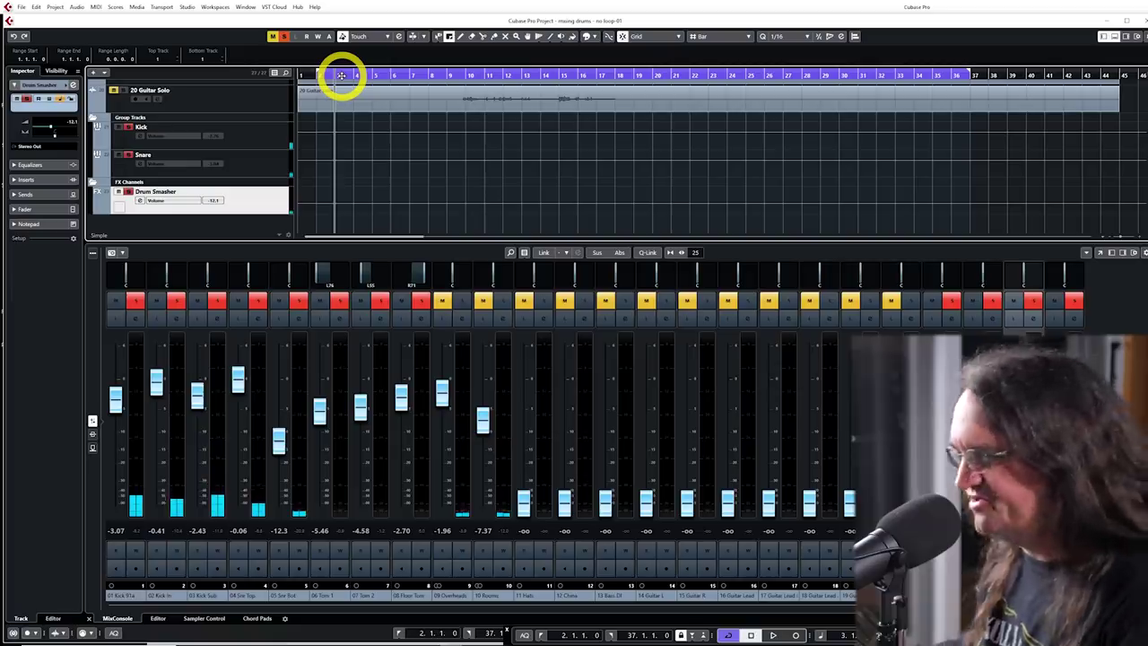
{"action": "left_click", "coordinate": [1029, 320]}
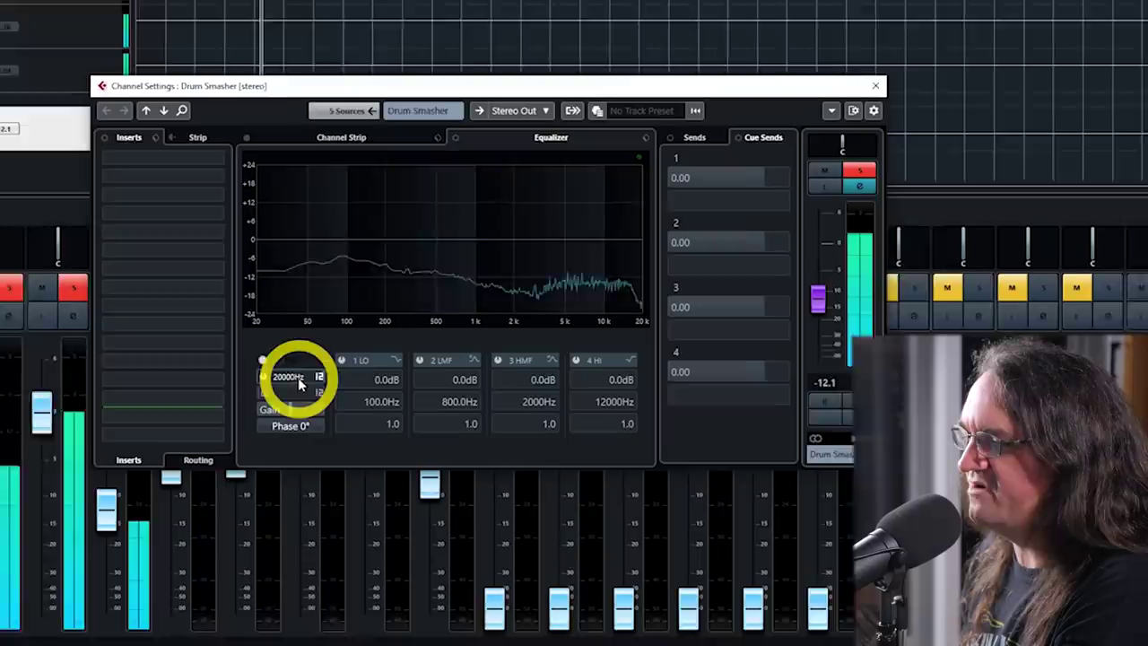
{"action": "left_click", "coordinate": [386, 358]}
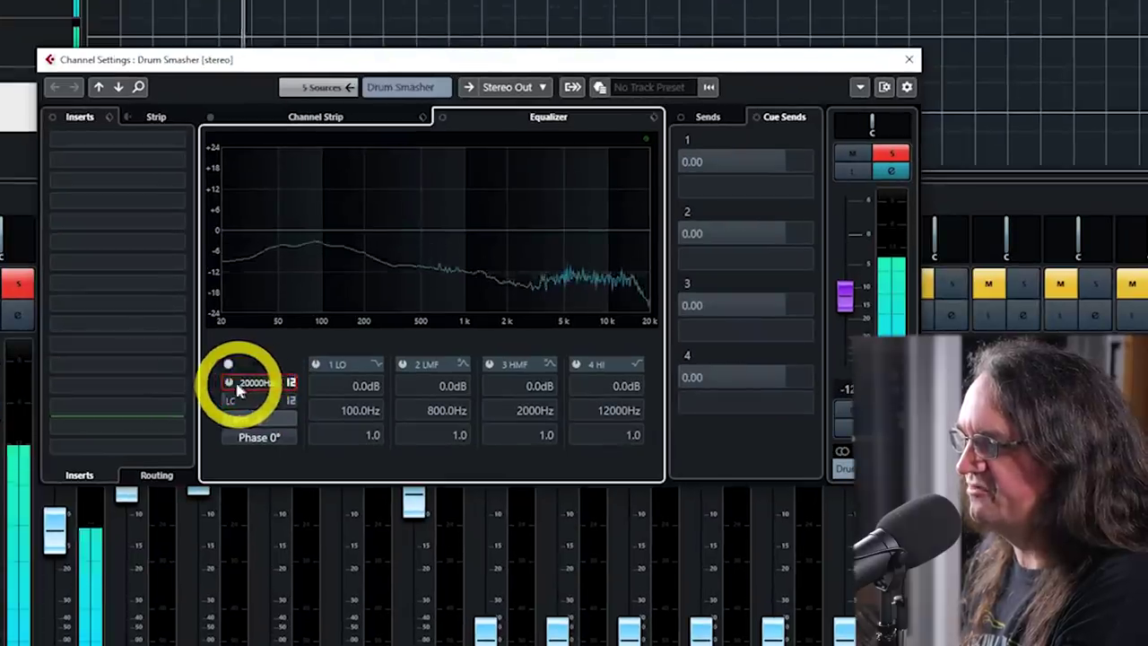
{"action": "left_click", "coordinate": [231, 387]}
{"action": "left_click_drag", "start_coordinate": [234, 387], "coordinate": [257, 399]}
{"action": "left_click", "coordinate": [909, 60]}
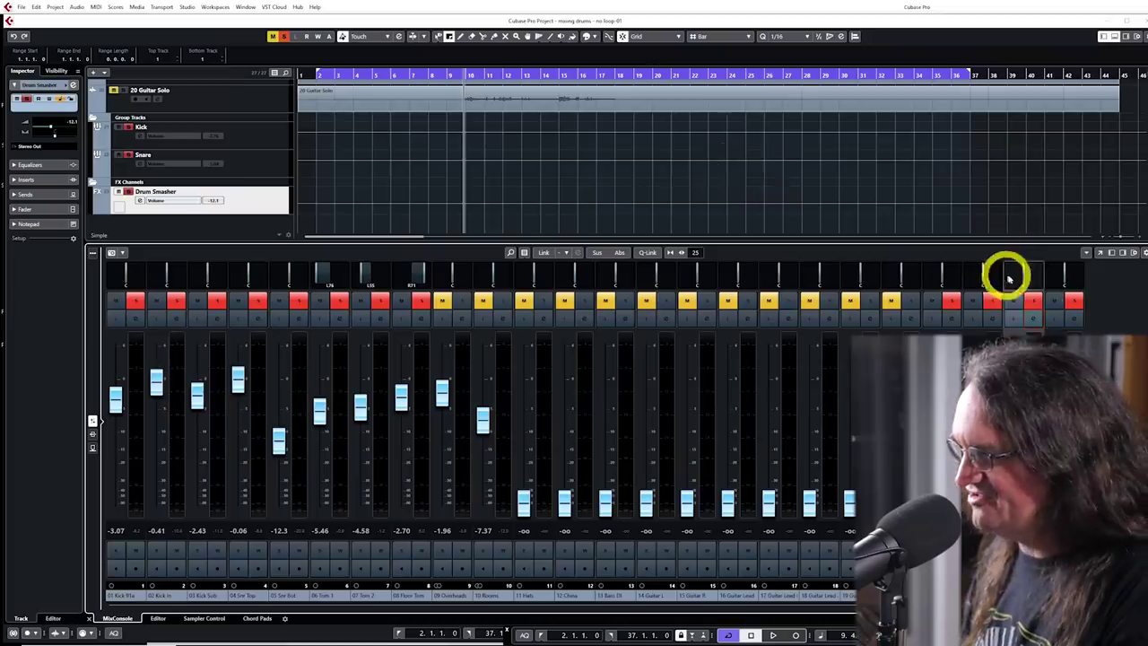
Clear the Drum Smasher solo and set its fader to -12.0 against the full drum mix.
{"action": "left_click", "coordinate": [1034, 302]}
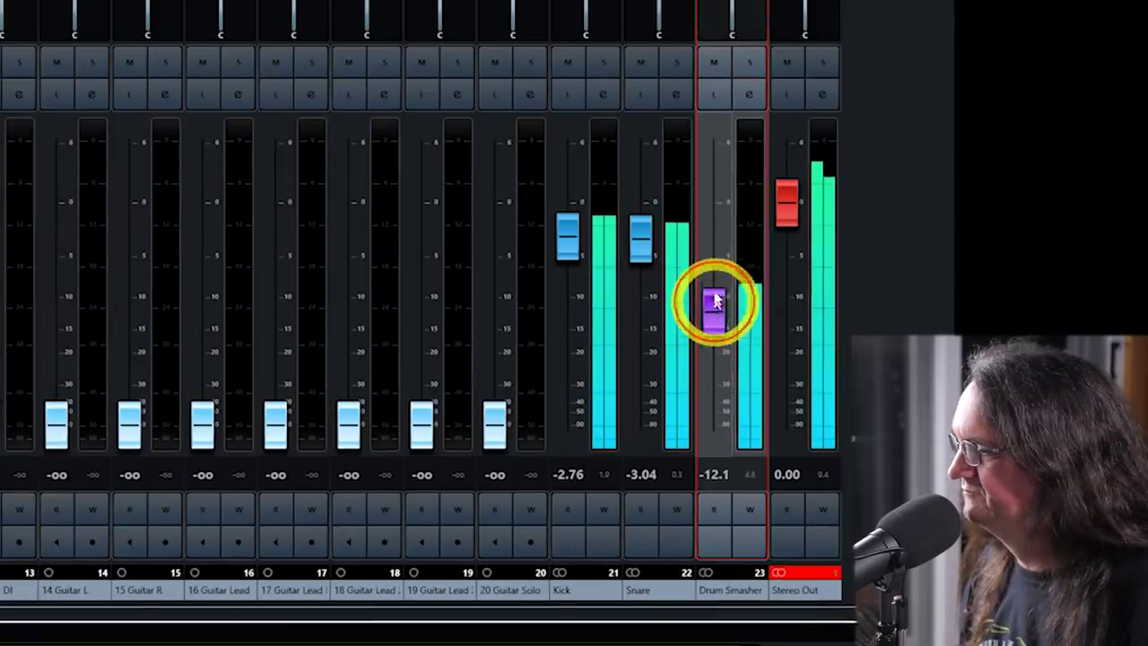
{"action": "left_click_drag", "start_coordinate": [1014, 432], "coordinate": [1014, 411]}
{"action": "left_click_drag", "start_coordinate": [717, 261], "coordinate": [715, 323]}
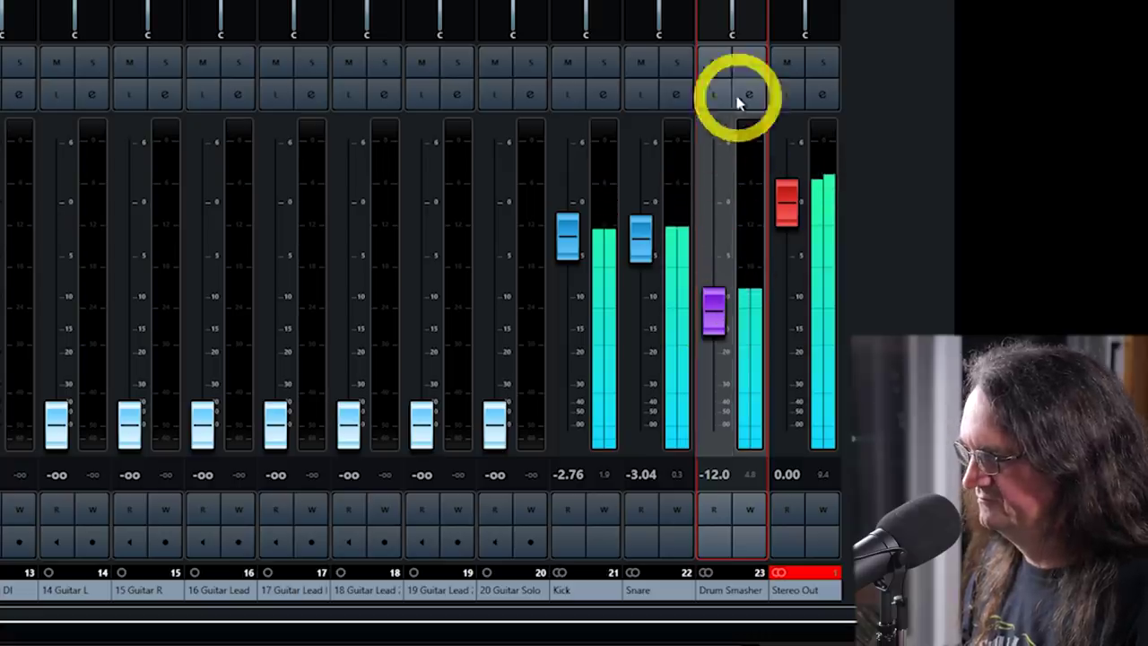
Compare the playing drum mix with the Drum Smasher muted and unmuted.
{"action": "left_click", "coordinate": [714, 63]}
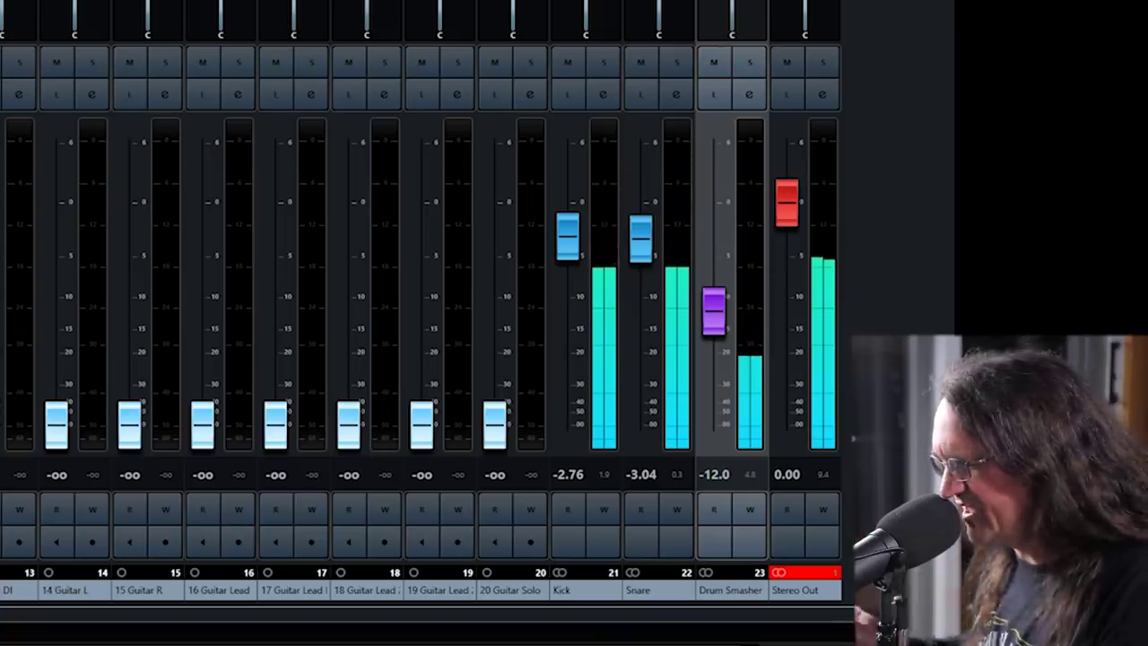
{"action": "left_click", "coordinate": [715, 63]}
{"action": "left_click", "coordinate": [715, 63]}
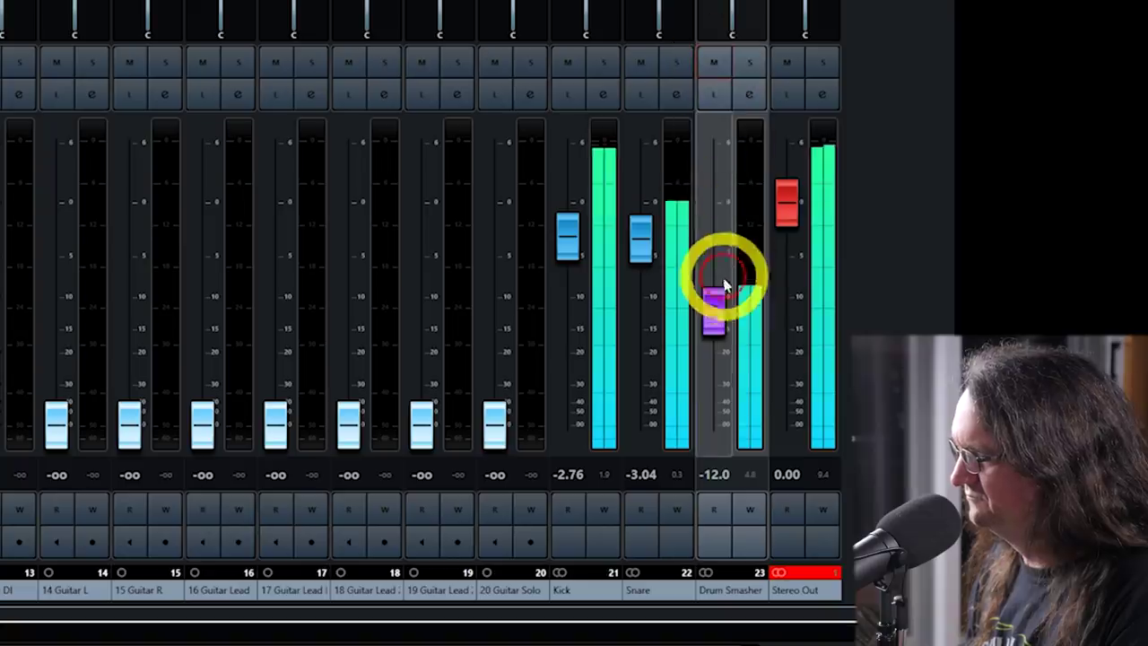
{"action": "left_click", "coordinate": [744, 275]}
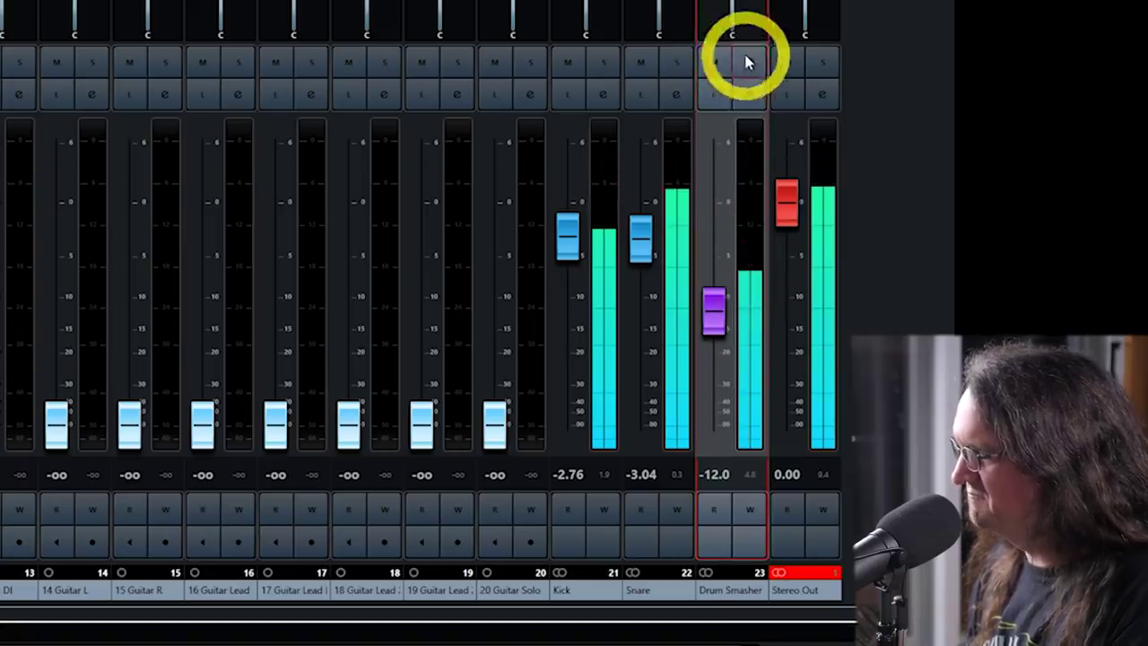
Solo the Drum Smasher and open its channel settings.
{"action": "left_click", "coordinate": [747, 61]}
{"action": "left_click", "coordinate": [749, 95]}
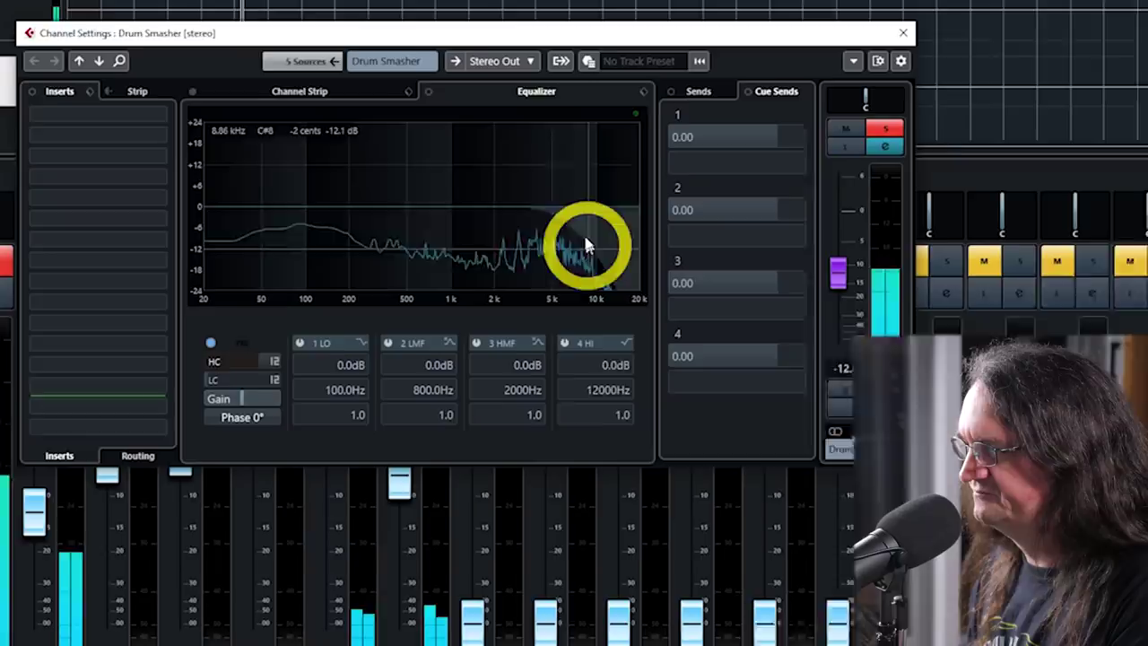
{"action": "left_click", "coordinate": [607, 225]}
{"action": "left_click_drag", "start_coordinate": [608, 226], "coordinate": [633, 223]}
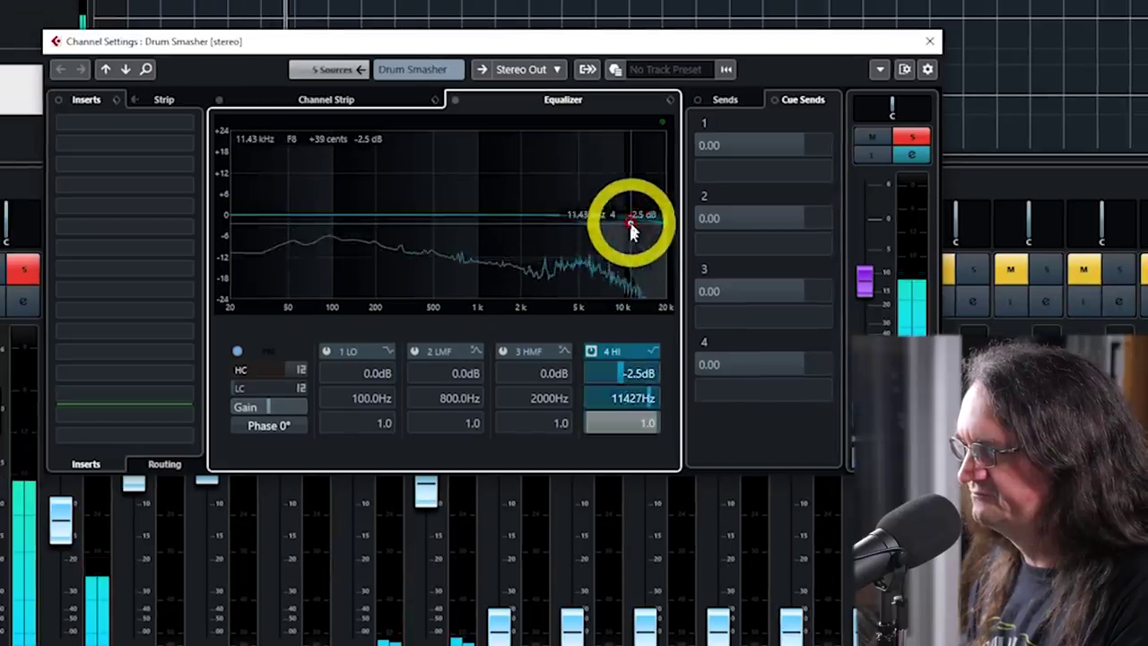
{"action": "left_click", "coordinate": [591, 350]}
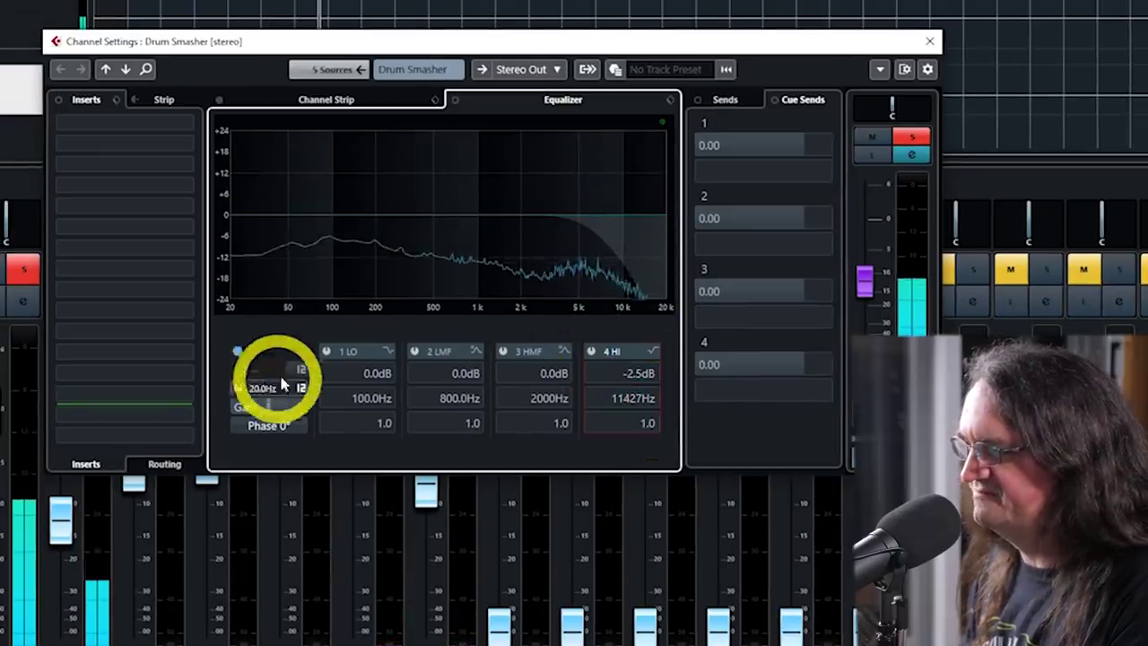
Raise the Drum Smasher's high-cut frequency to about 10 kHz and close its channel settings.
{"action": "left_click_drag", "start_coordinate": [266, 371], "coordinate": [303, 369]}
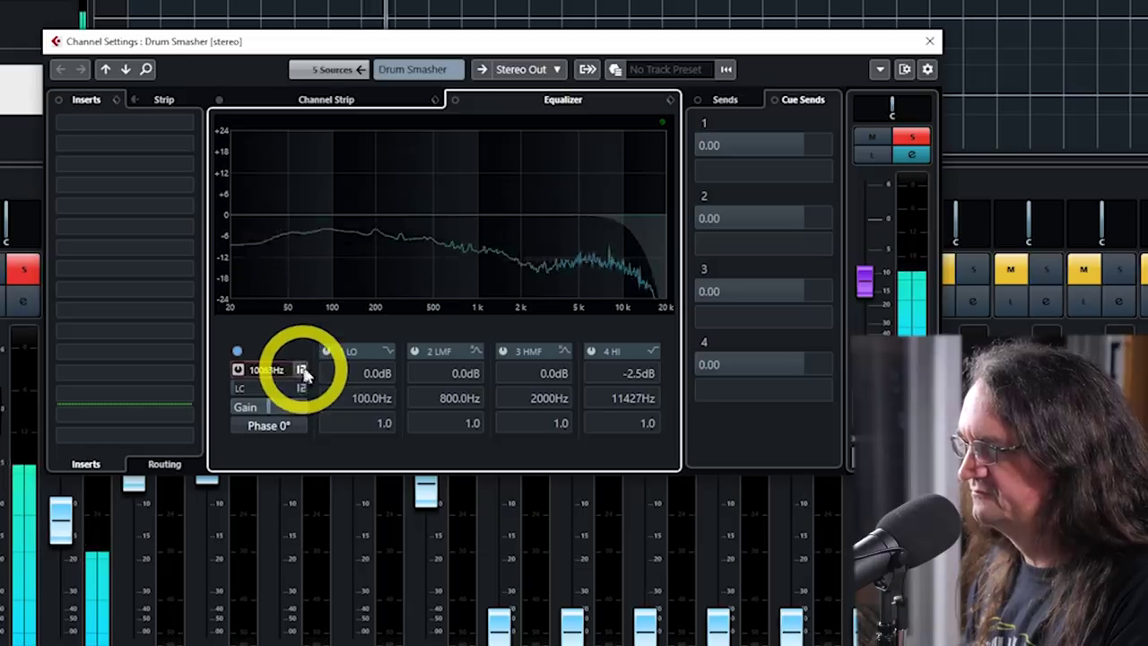
{"action": "left_click", "coordinate": [929, 41]}
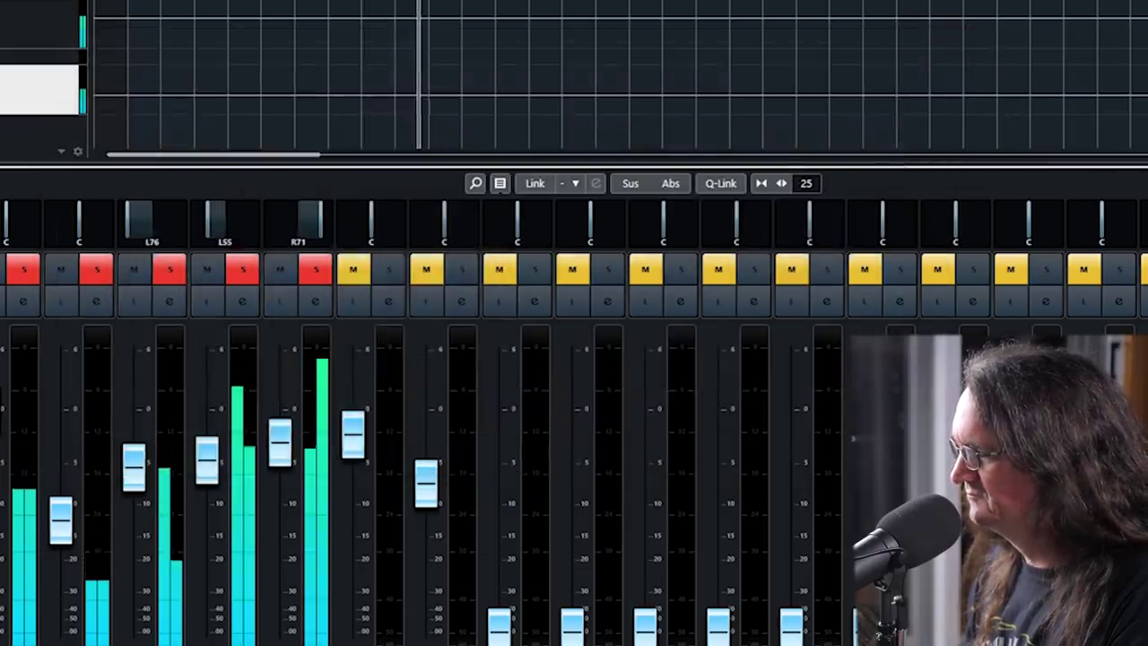